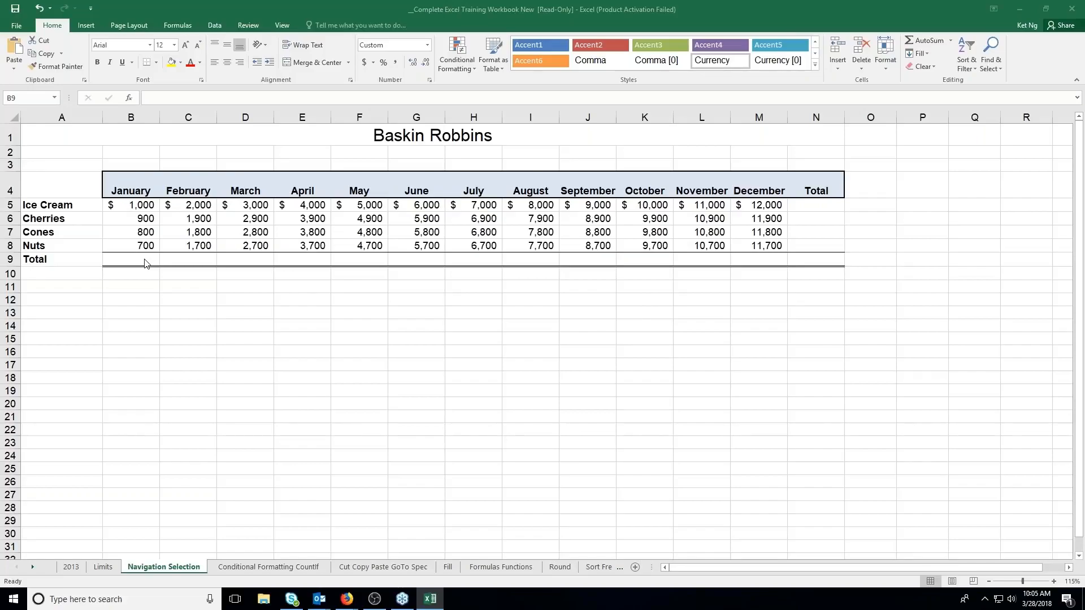
click(146, 263)
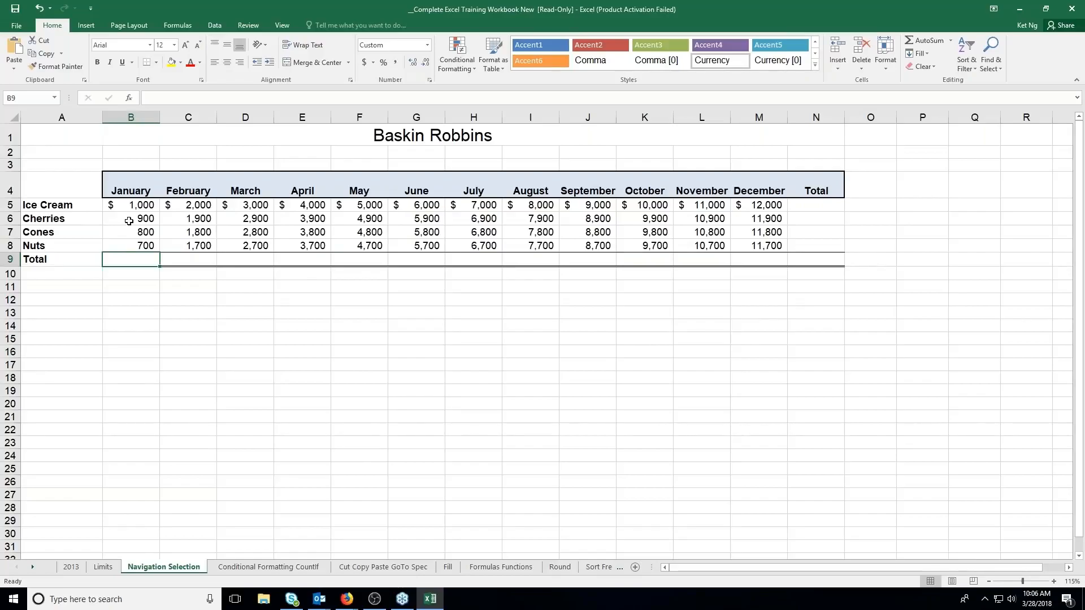
click(138, 209)
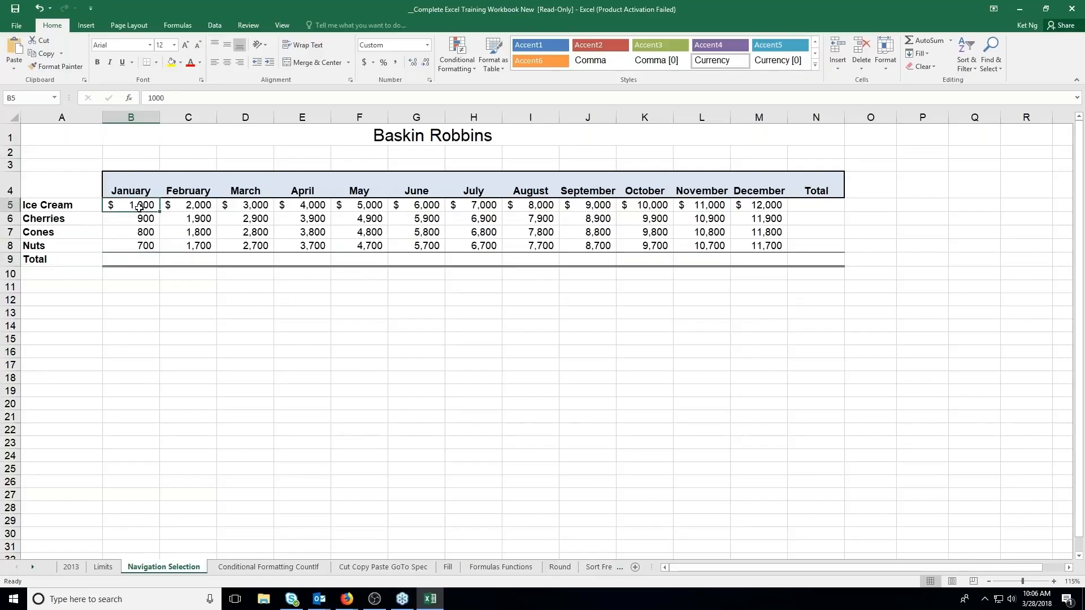
click(60, 202)
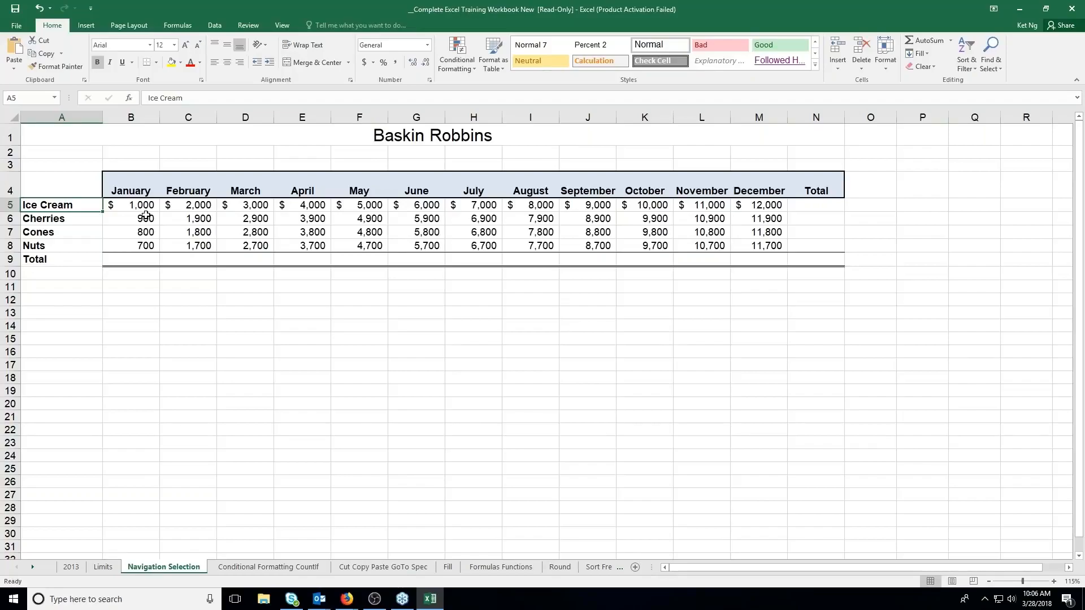
Enter the January total in cell B9 as the formula =1000+900+800+700, using literal numbers
click(136, 260)
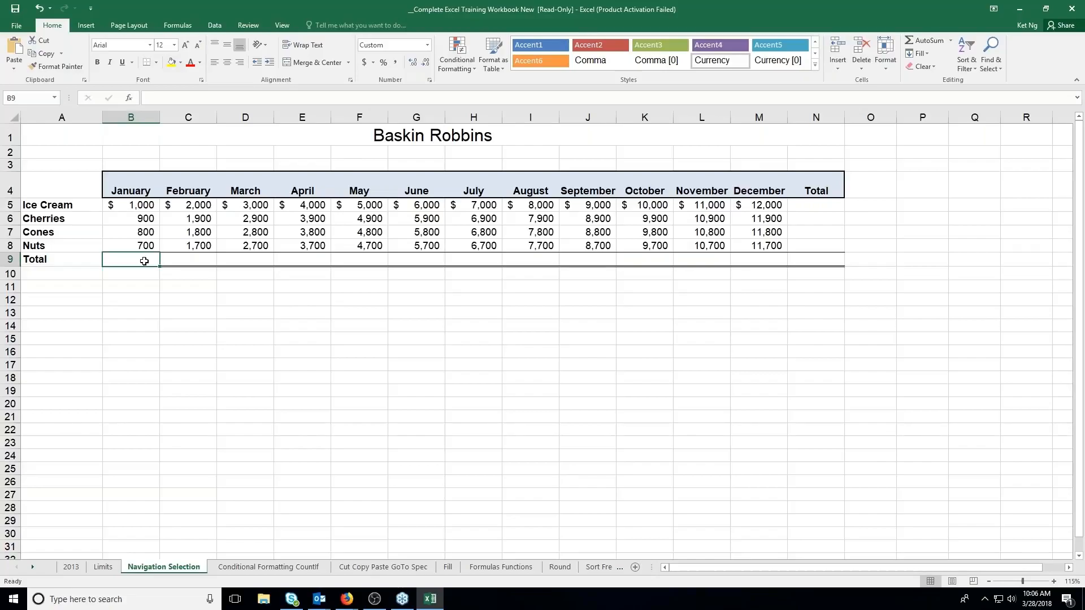
text(=)
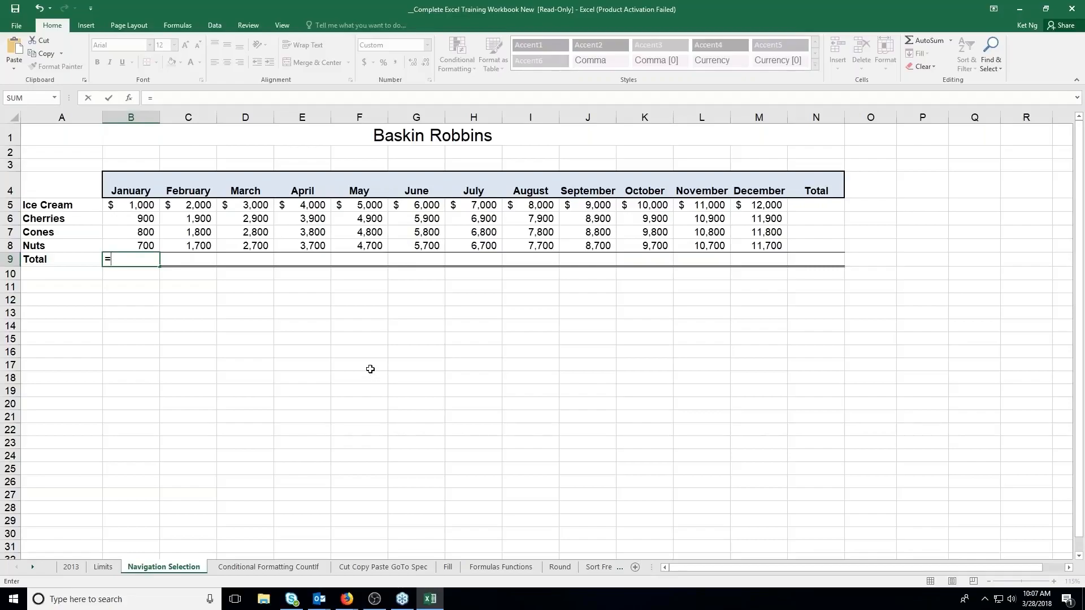
text(1000+900+8)
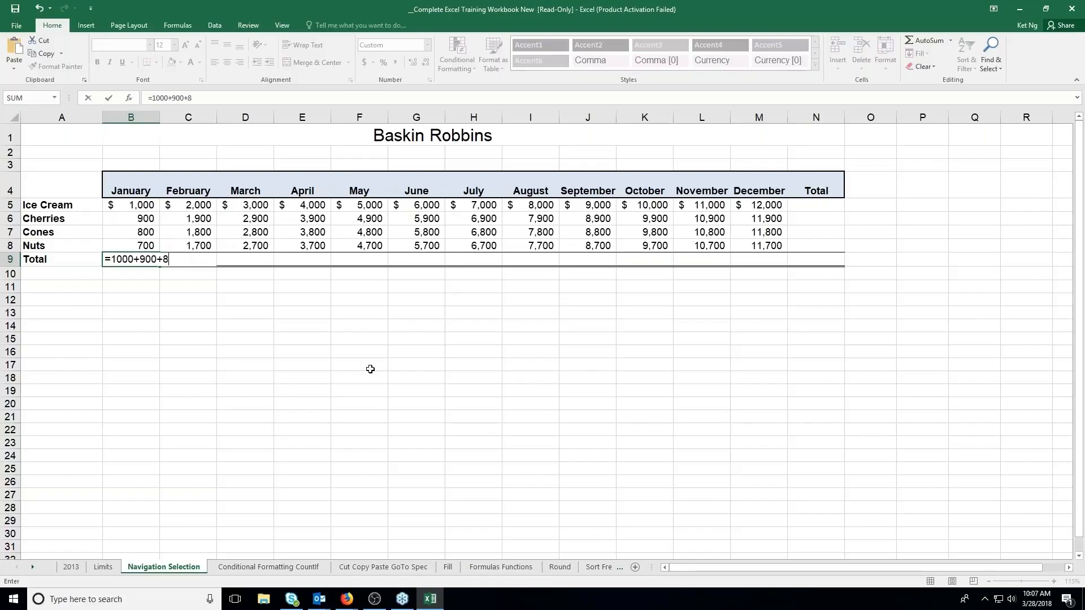
text(00+700)
click(108, 98)
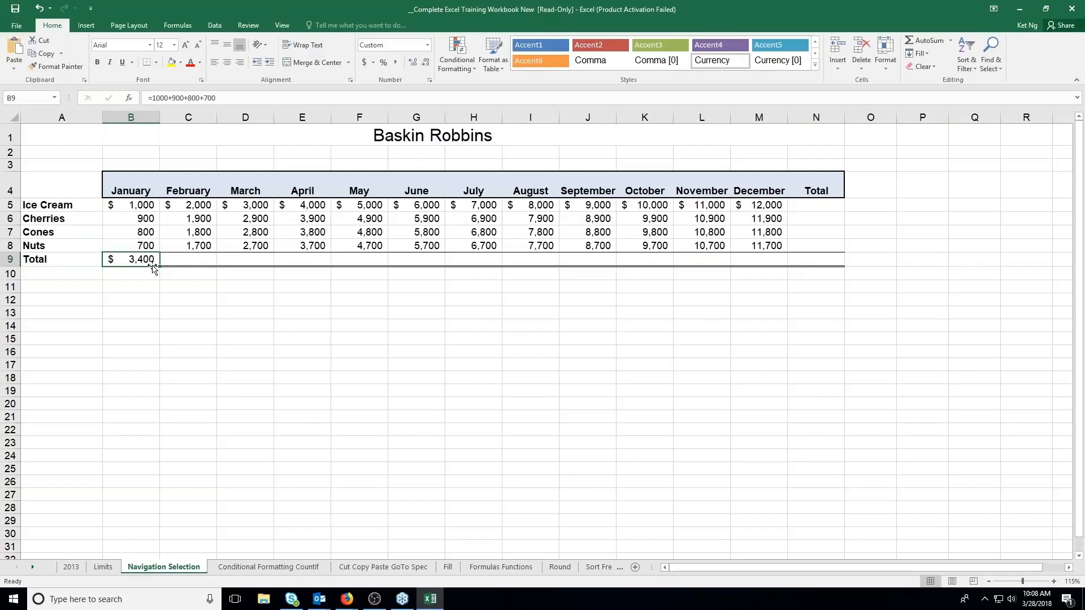
Change the January Ice Cream amount in cell B5 to 2000
click(133, 206)
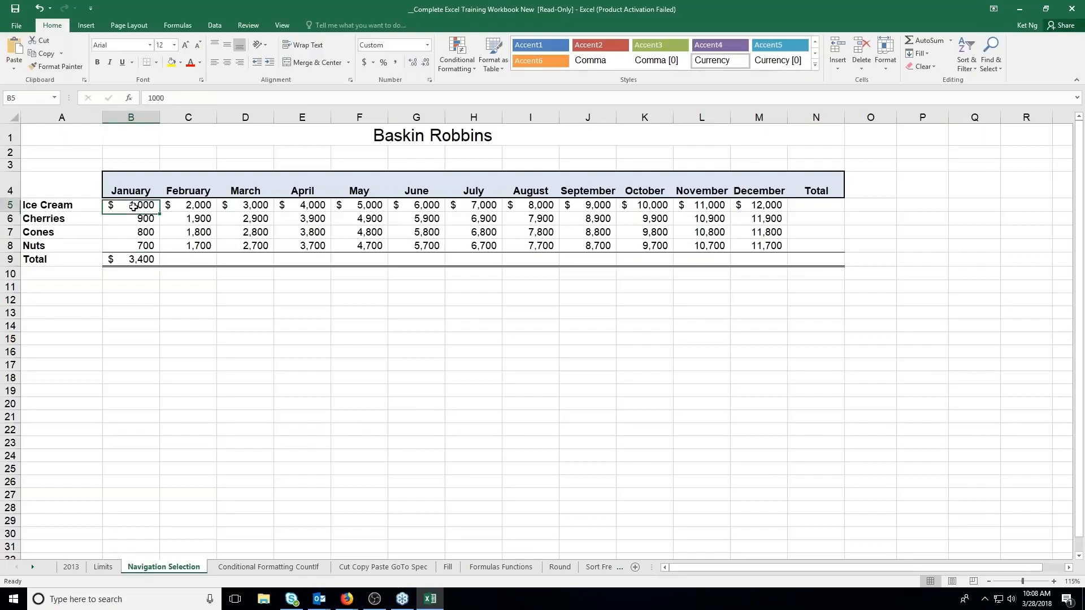
click(153, 97)
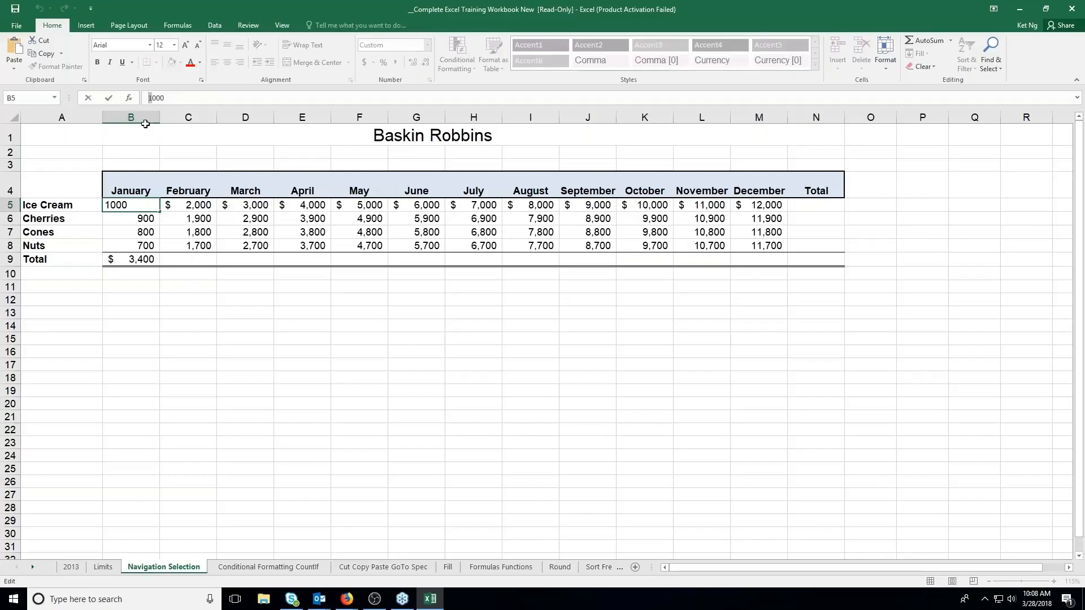
text(2)
key(Return)
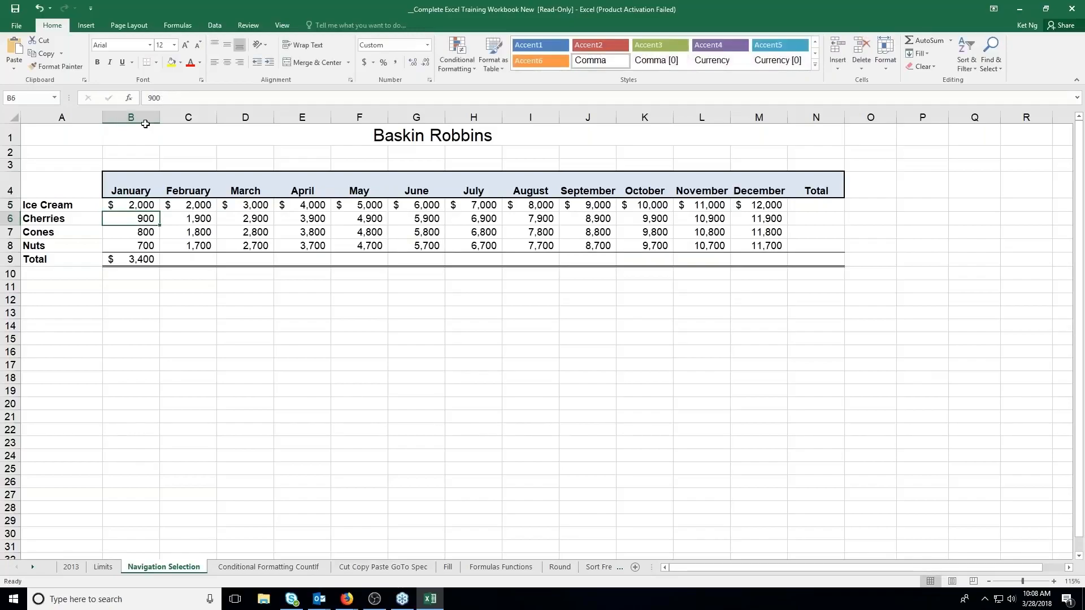
Edit the January total formula in cell B9 to =2000+900+800+700
click(138, 261)
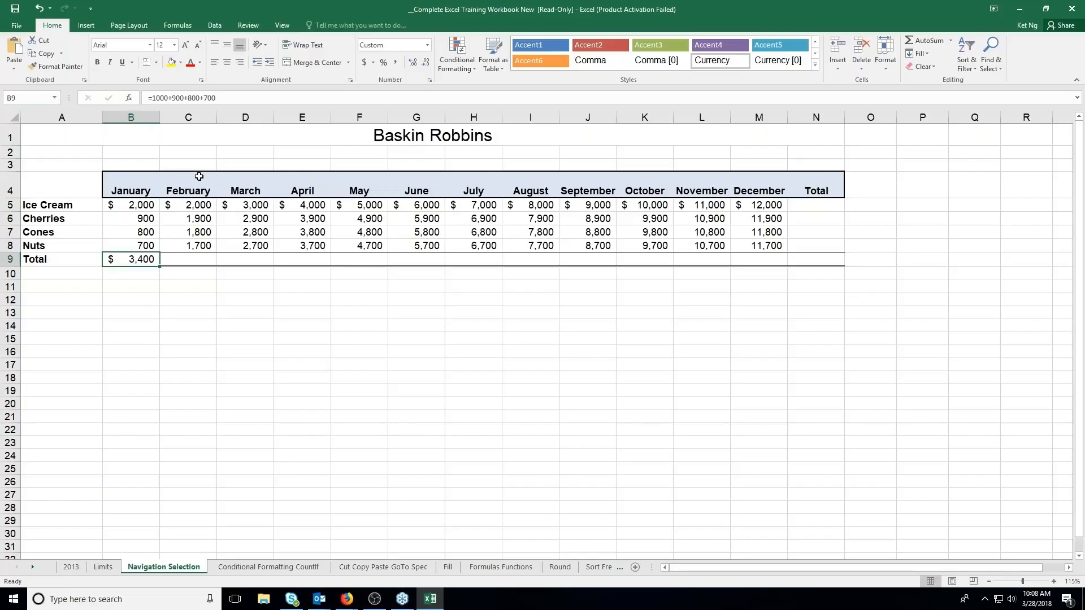
click(154, 97)
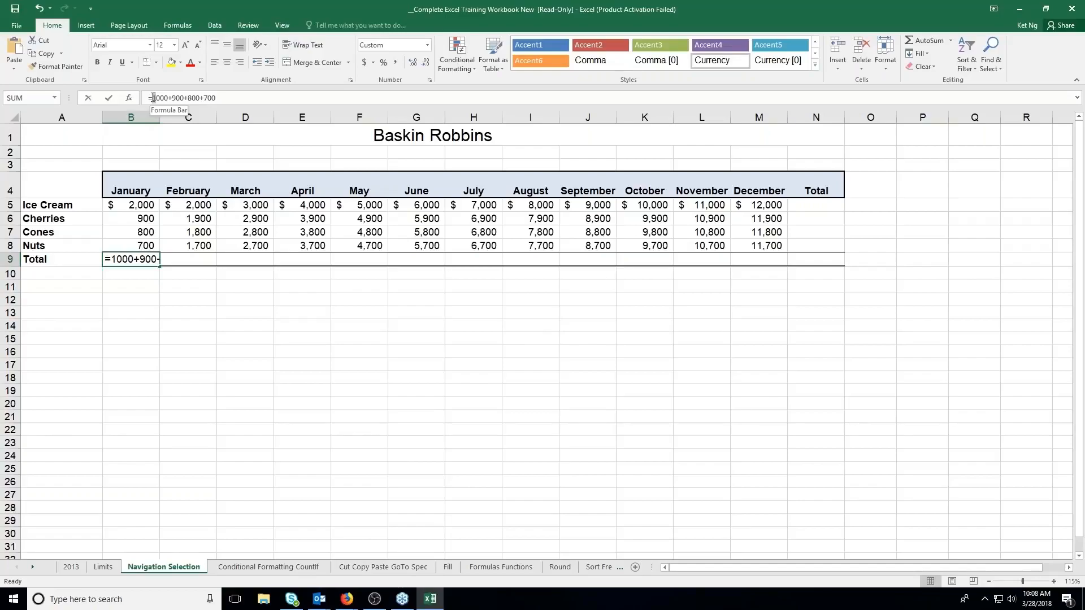
key(Delete)
text(2)
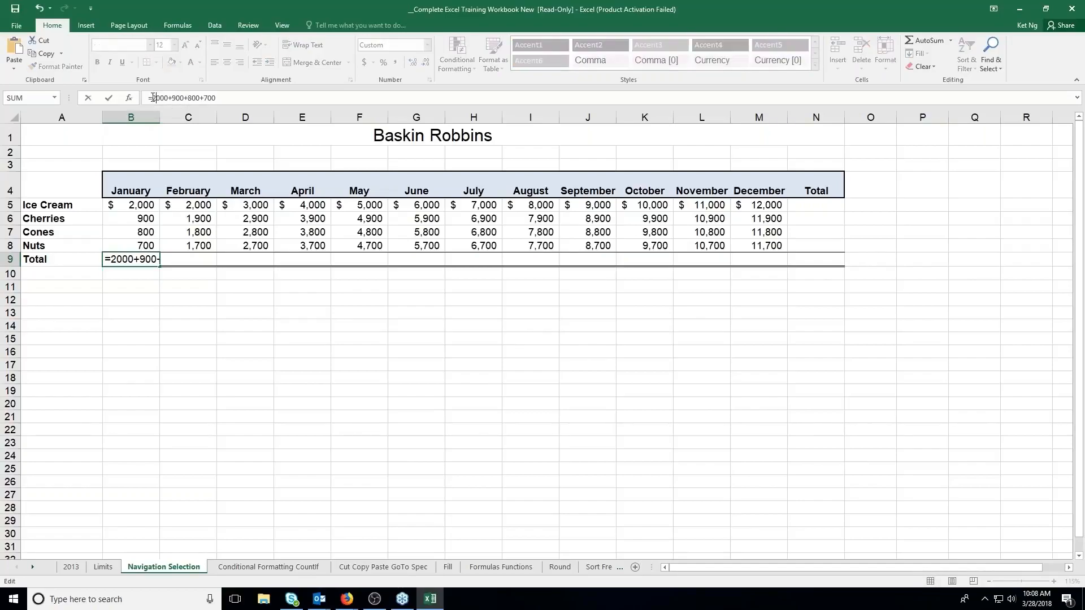
key(Return)
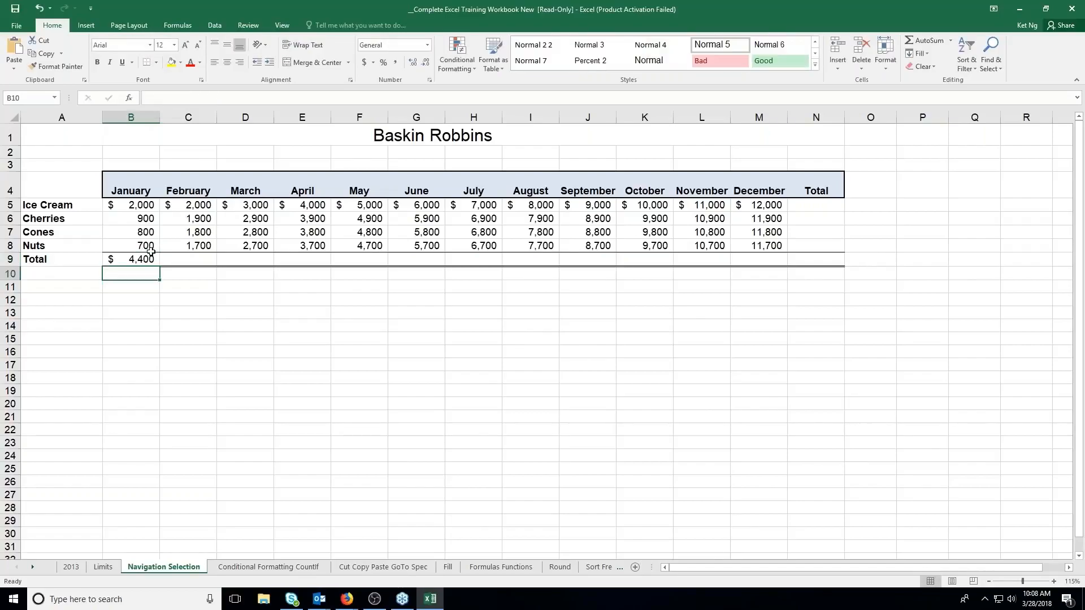
Inspect the contents of the January total in B9 and of the January Ice Cream amount in B5
click(147, 257)
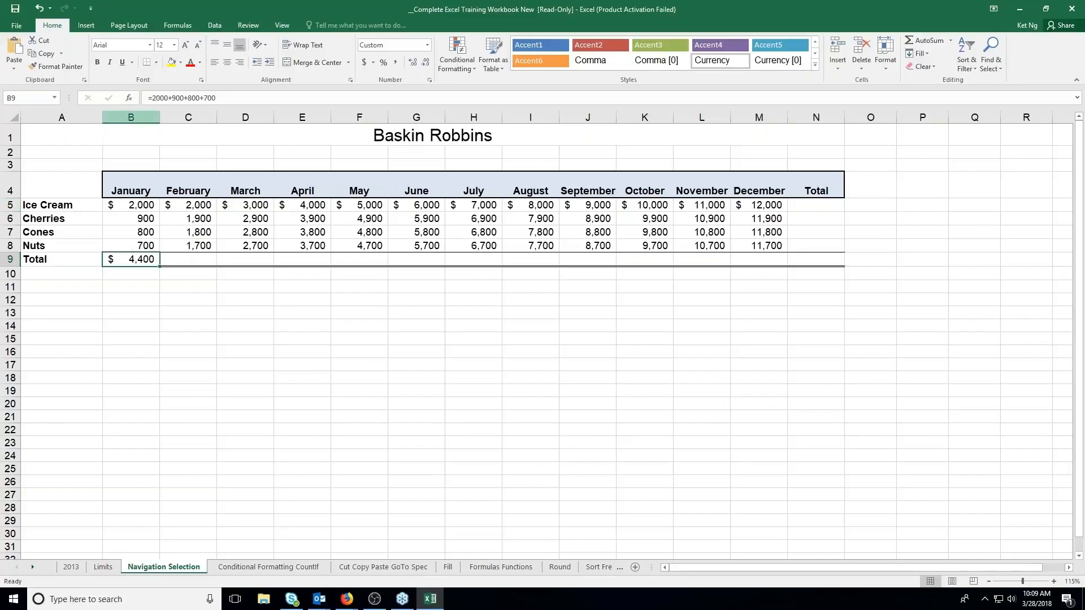
click(132, 206)
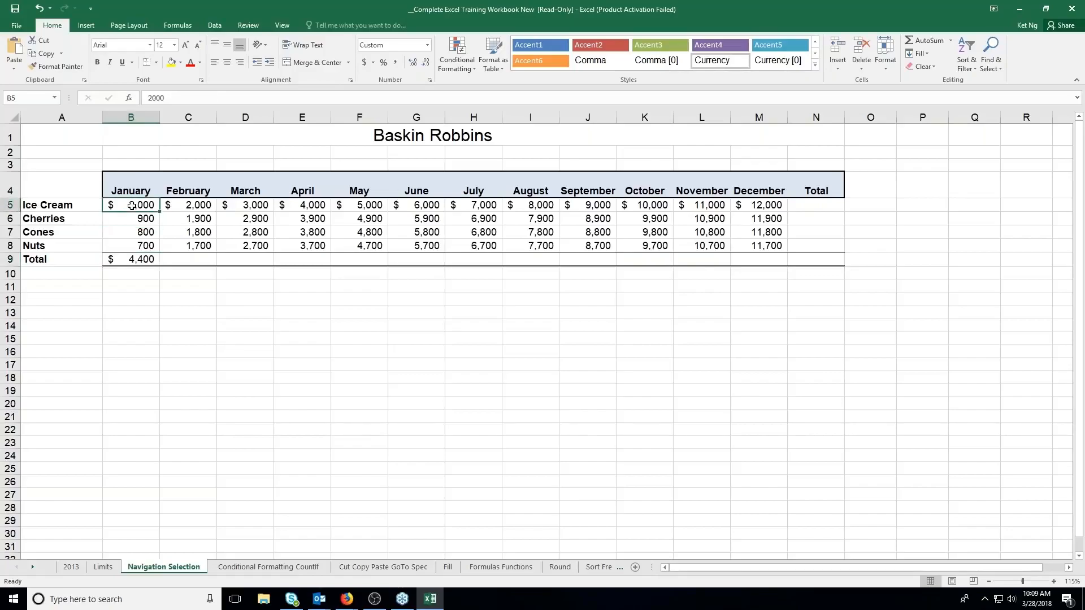
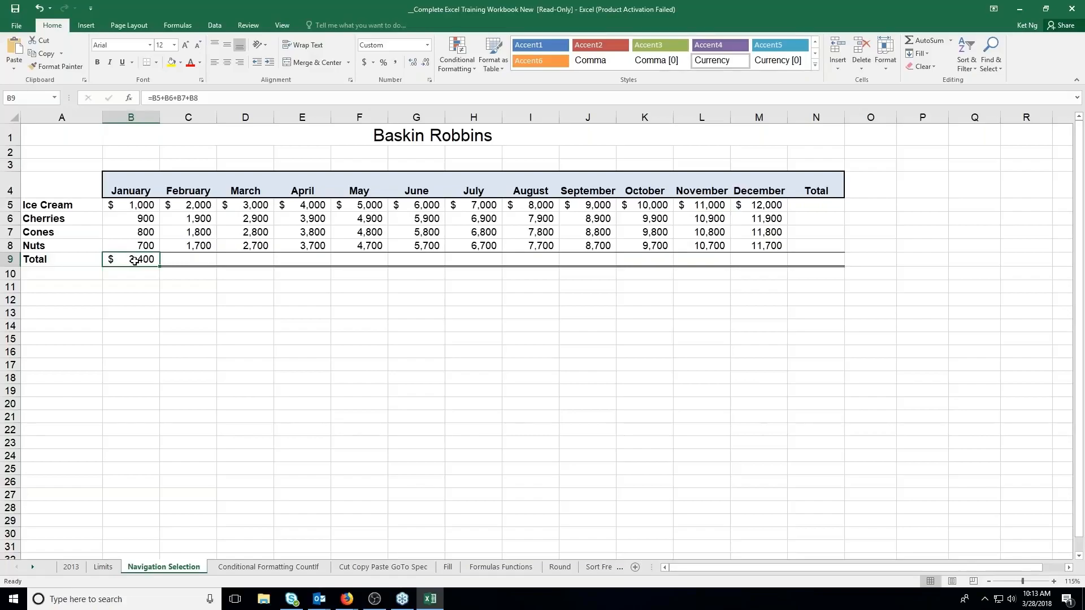
click(169, 259)
click(252, 258)
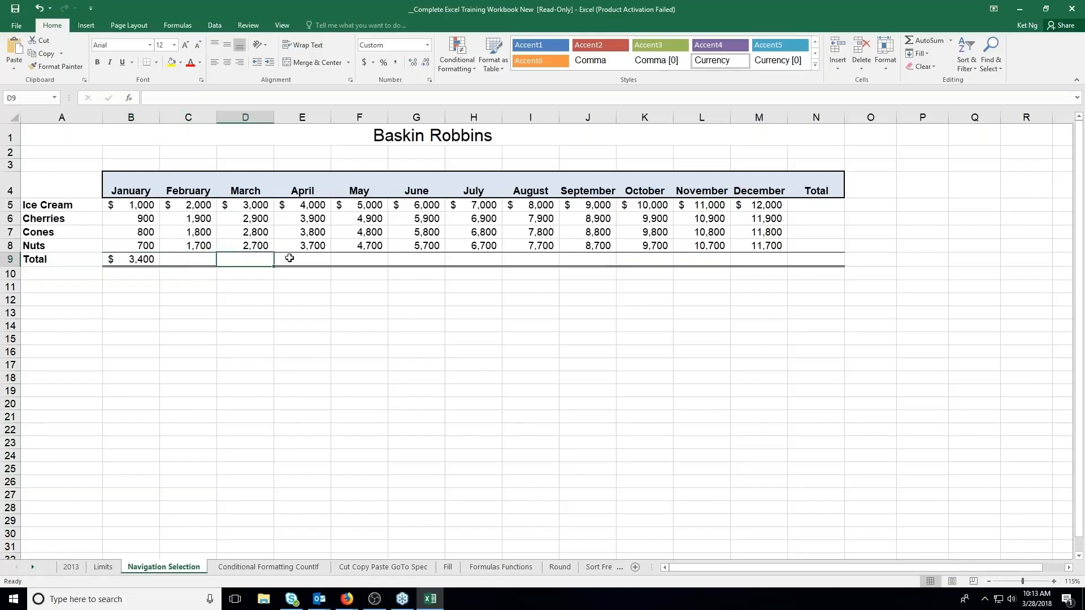
click(295, 258)
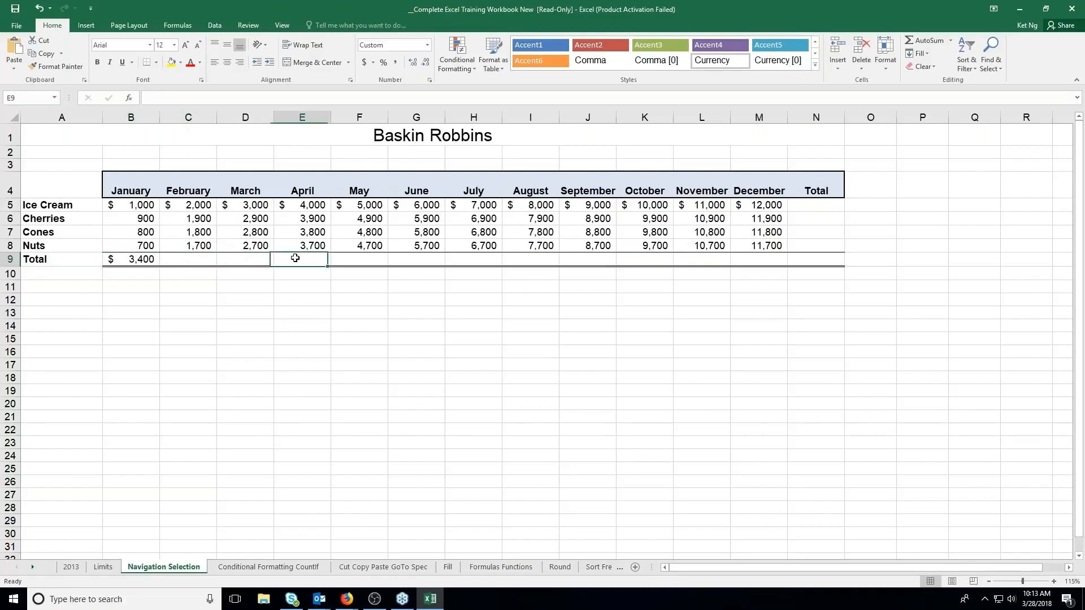
click(349, 264)
click(409, 263)
click(528, 260)
click(575, 259)
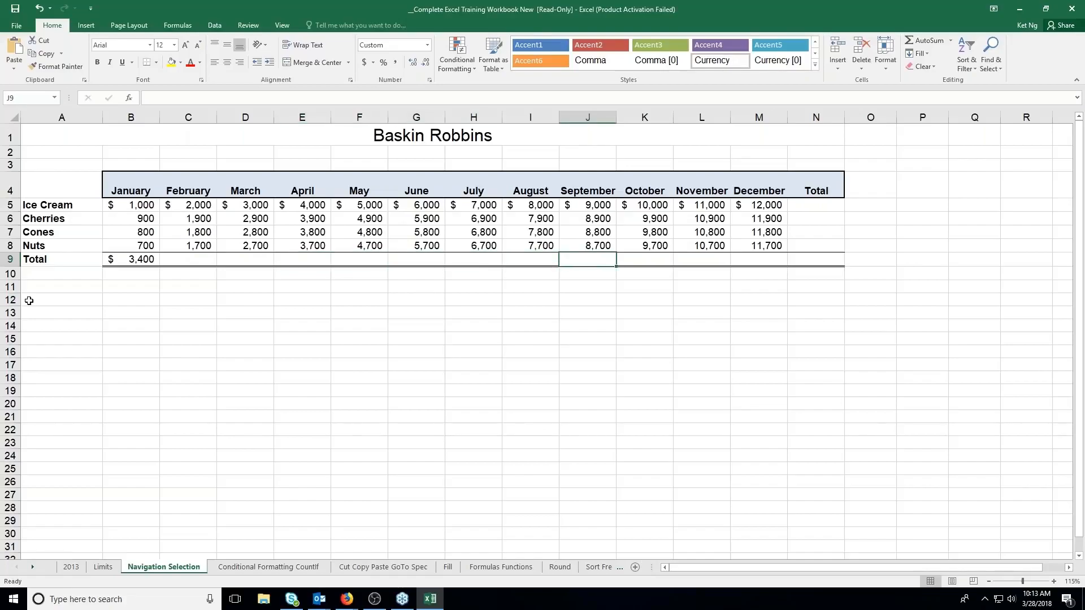
Copy the January total formula from B9 and paste it into C9:N9, undoing the first paste and pasting again
click(121, 262)
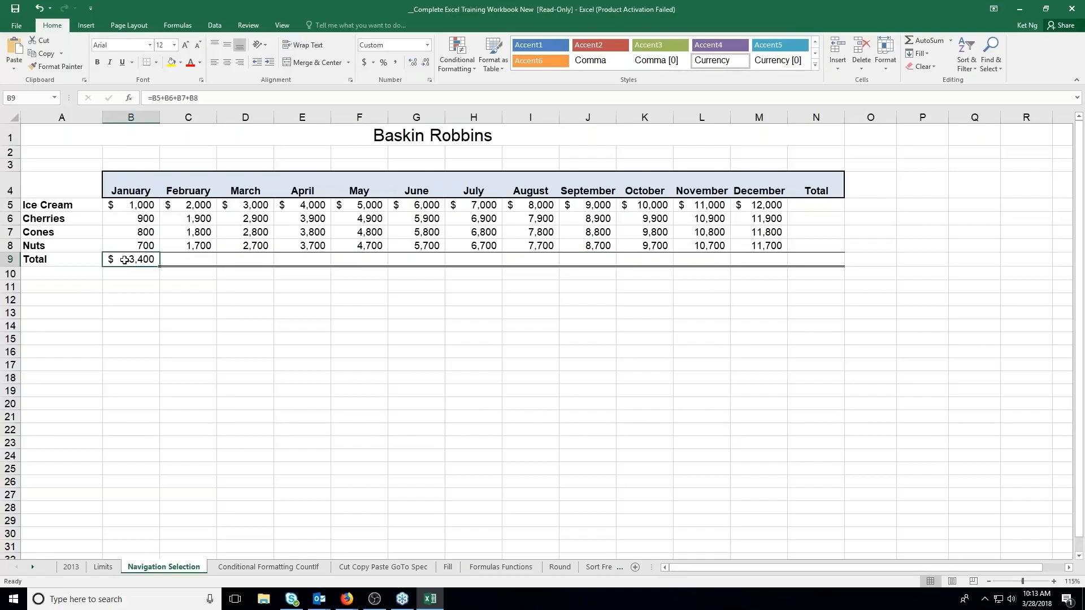
click(44, 53)
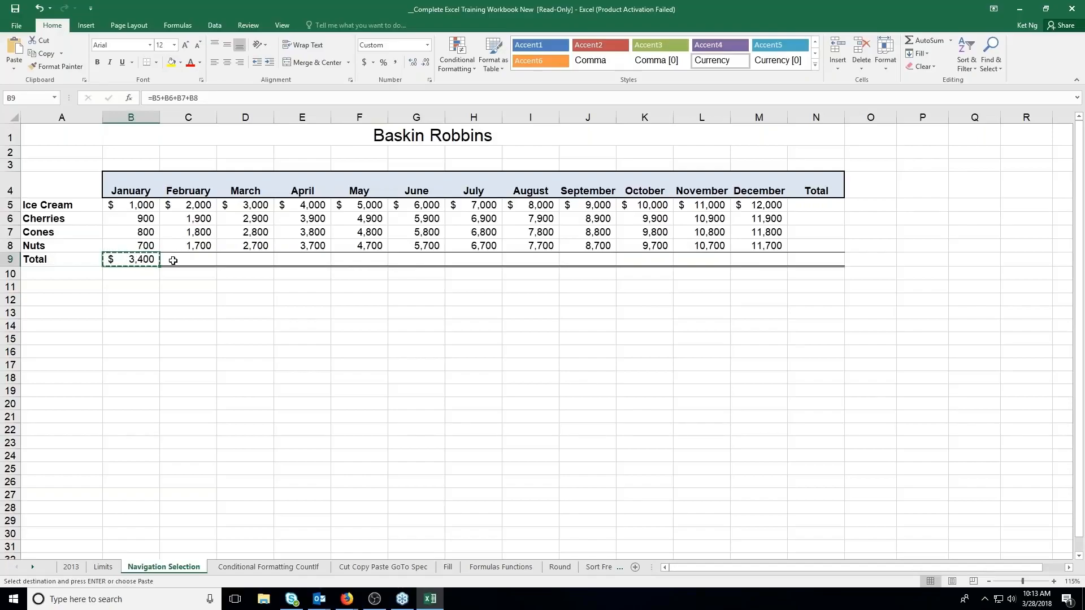
drag(173, 261, 802, 256)
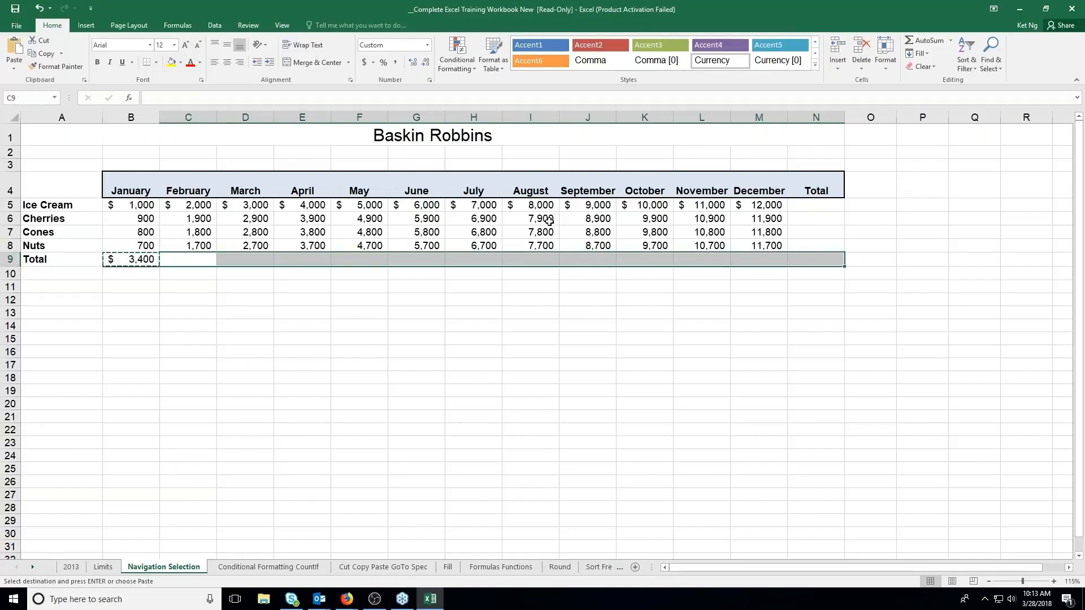
key(Return)
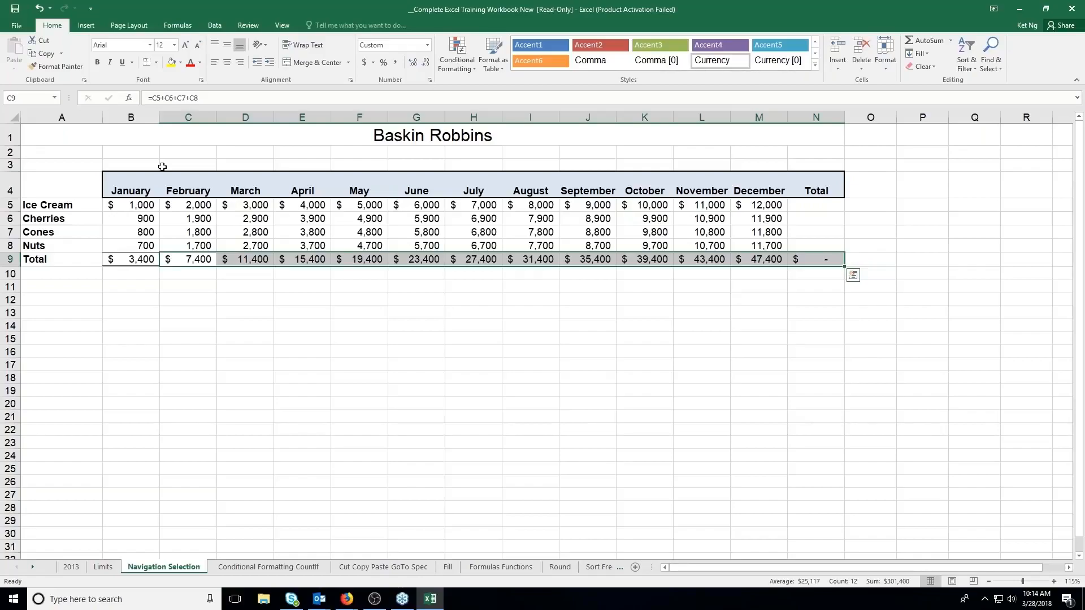
key(ctrl+z)
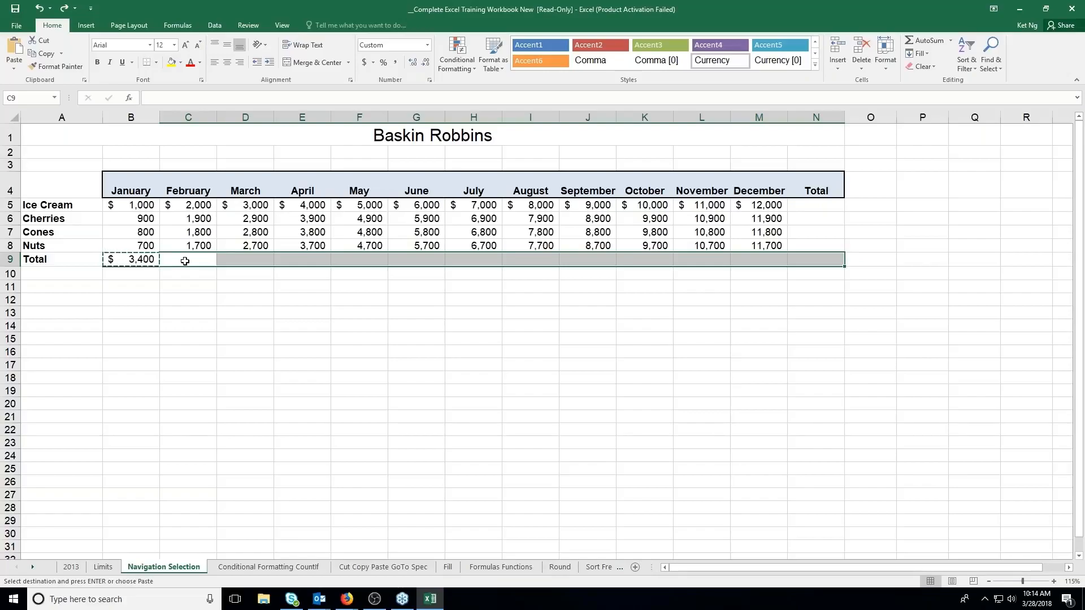
click(15, 51)
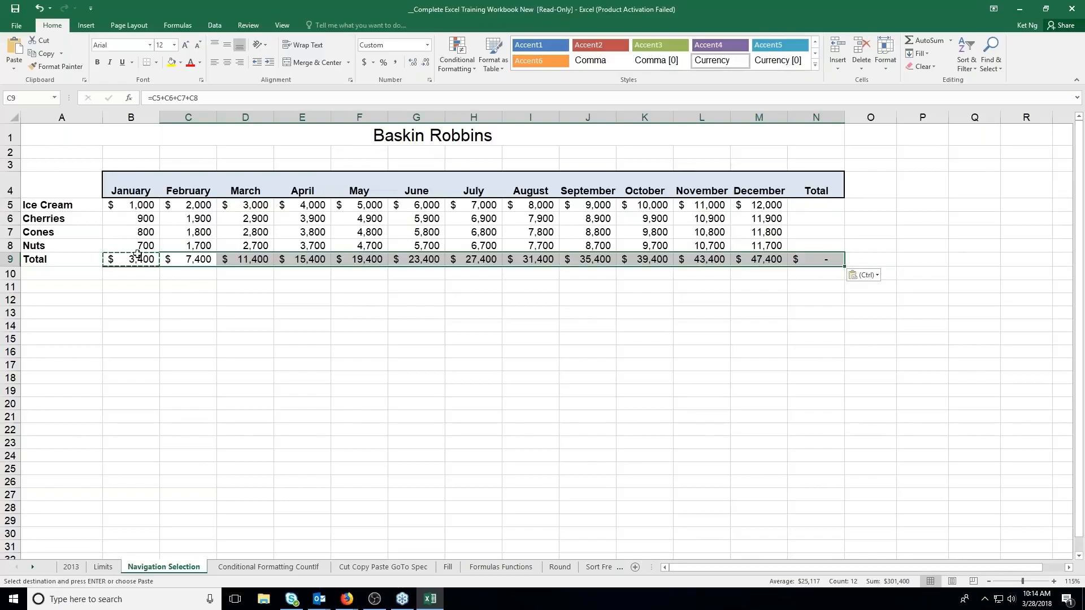
Try pasting the copied total formula into C11:M11 below the table and undo that paste
drag(183, 287, 757, 286)
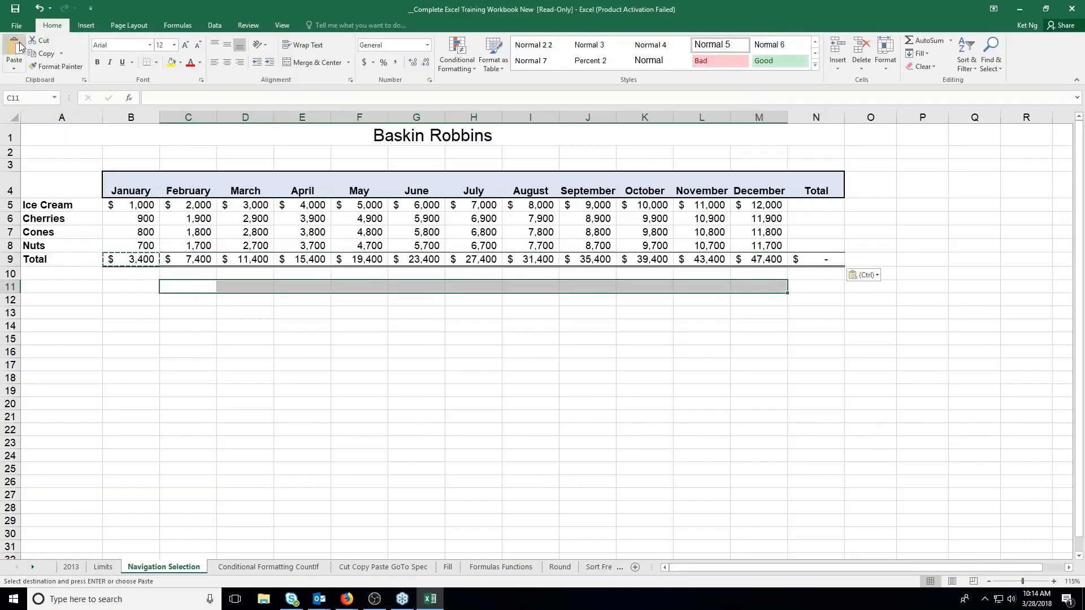
key(ctrl+v)
drag(189, 315, 765, 310)
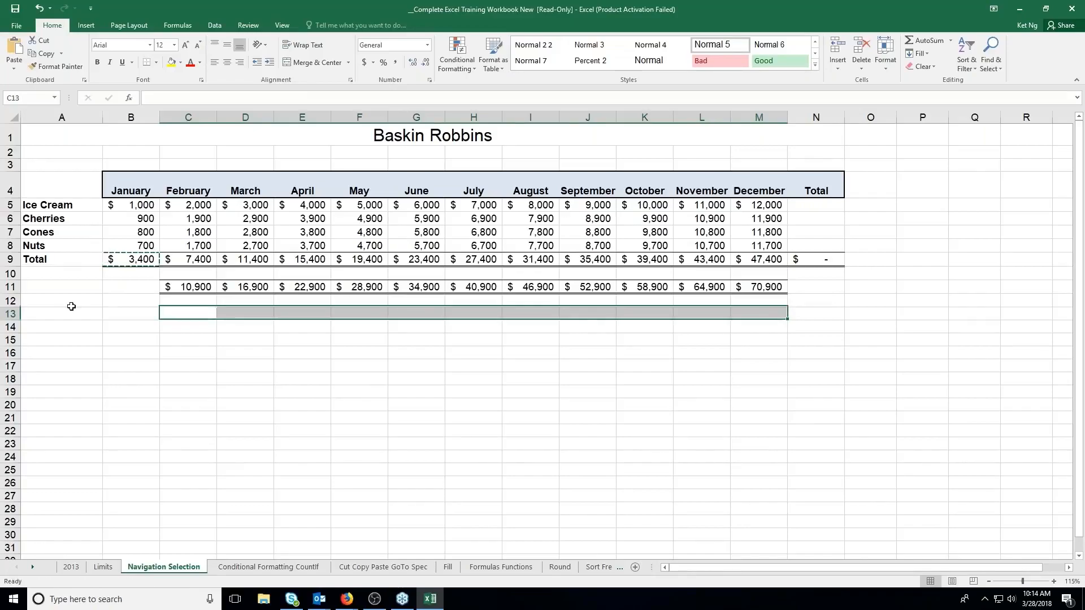
key(ctrl+z)
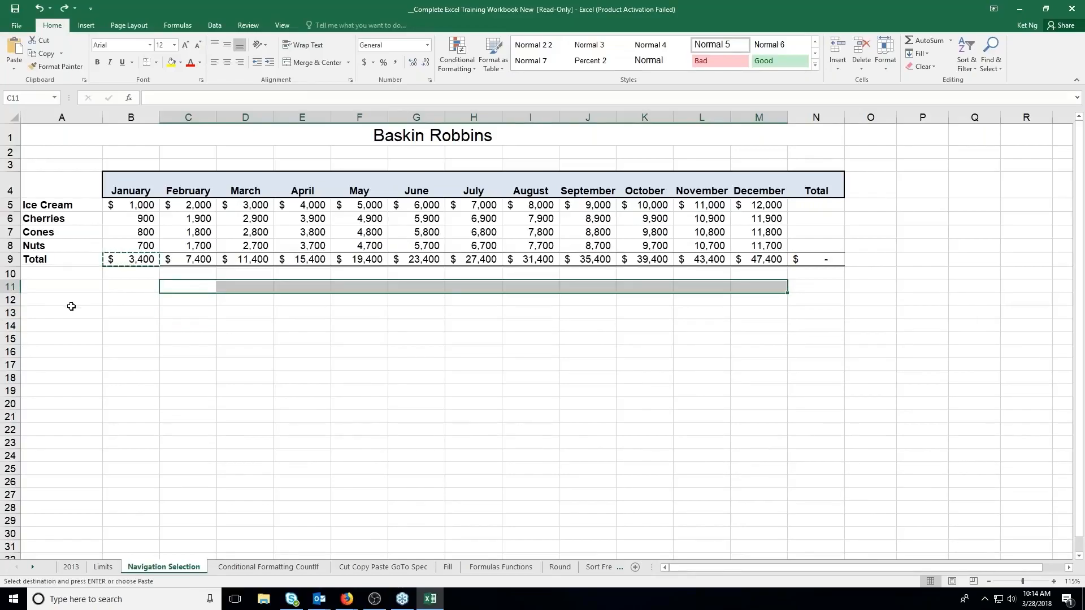
Paste the copied formula over the totals in C9:N9 once more, then undo the pasted totals and cancel the copy mode
click(199, 259)
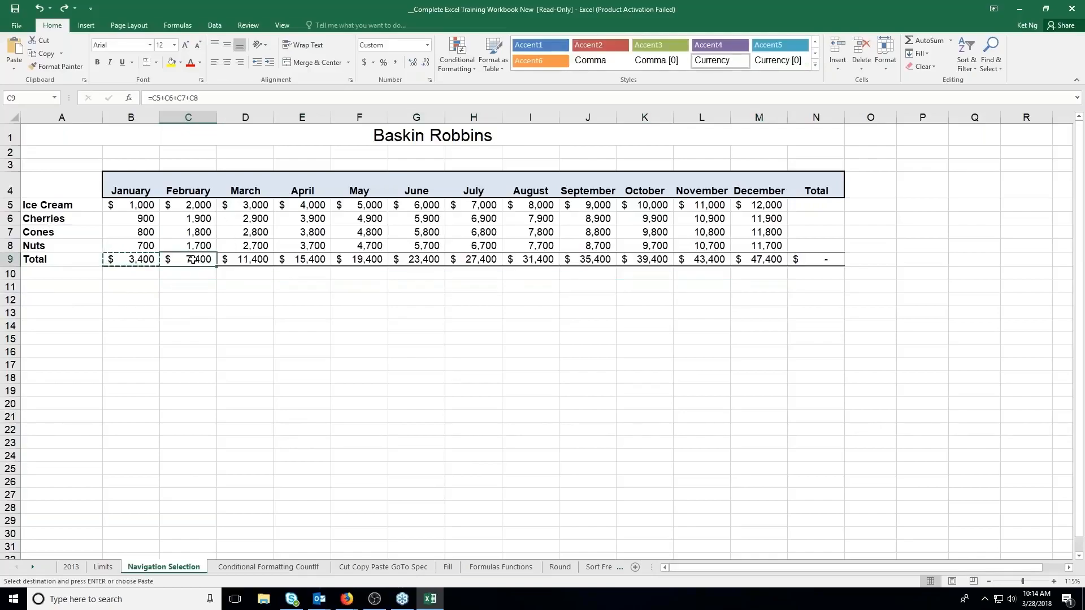
drag(193, 260, 810, 259)
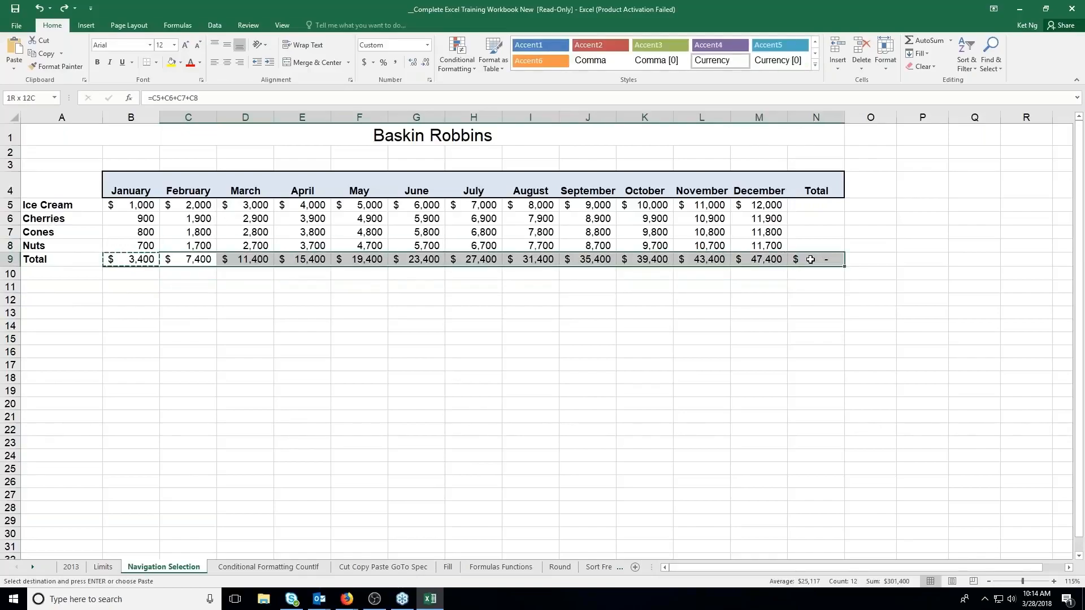
key(Return)
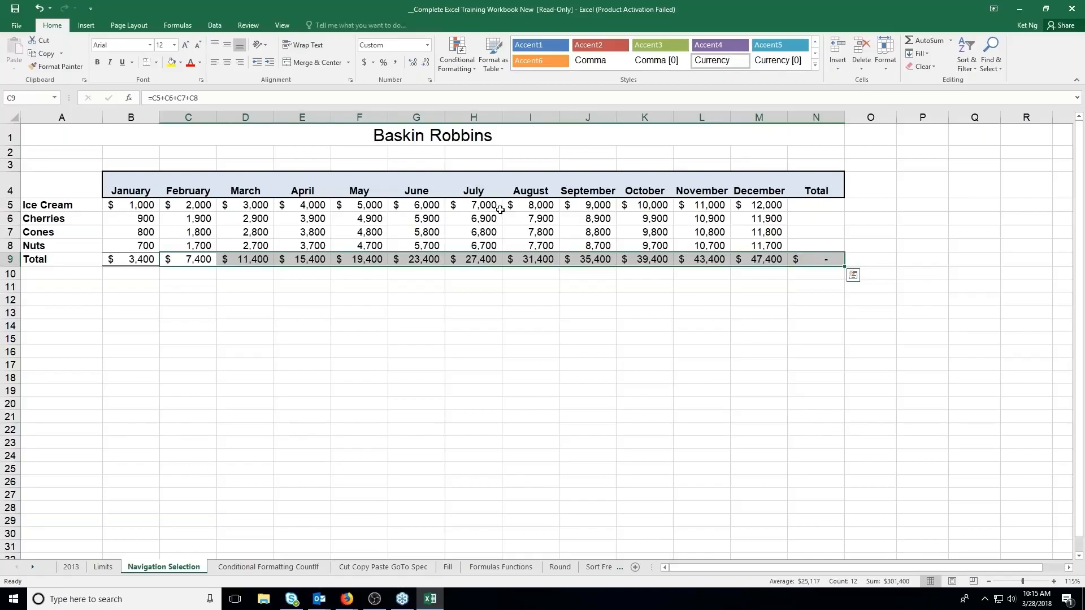
key(ctrl+z)
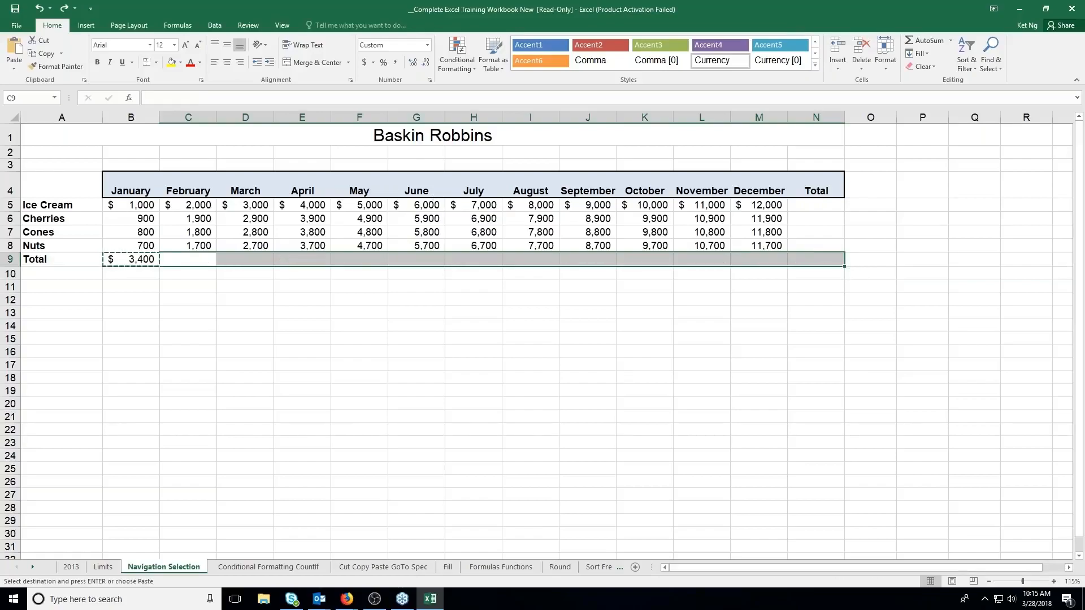
key(Escape)
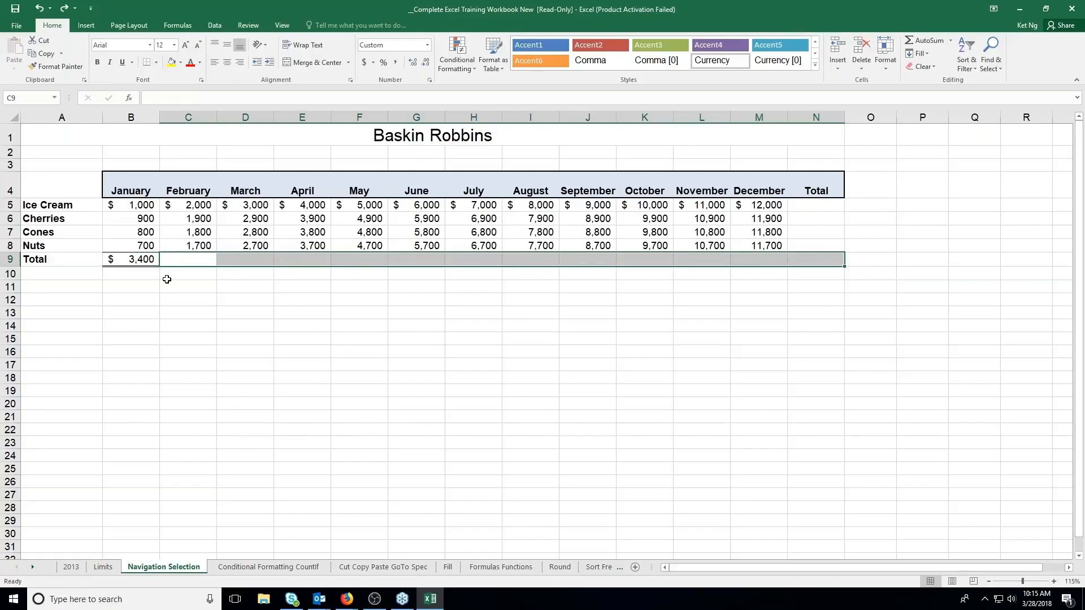
Fill the January total formula from B9 across the total row to N9
click(156, 259)
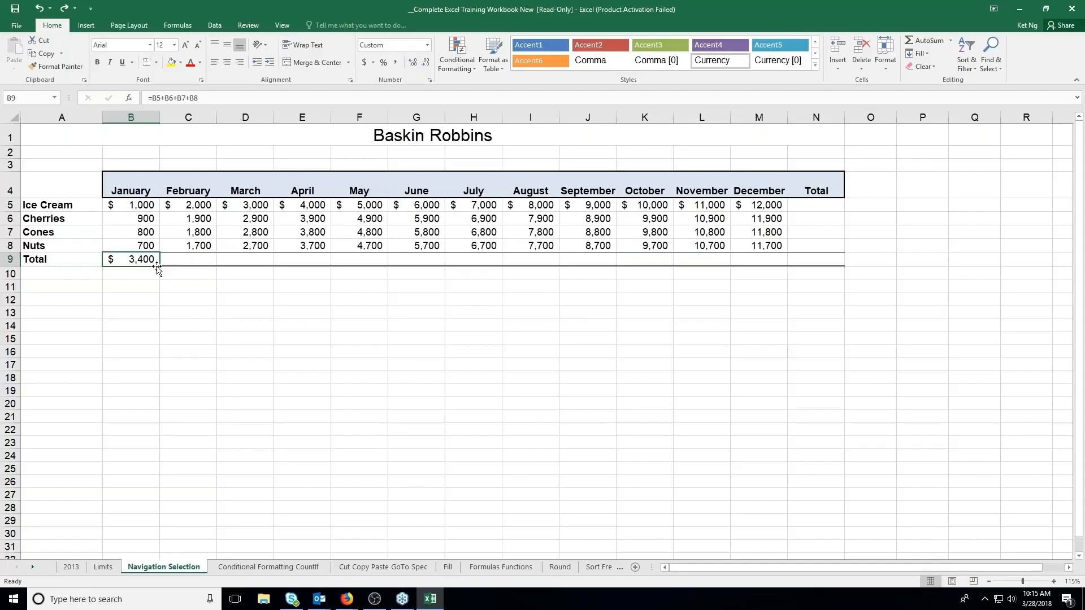
drag(158, 266, 831, 273)
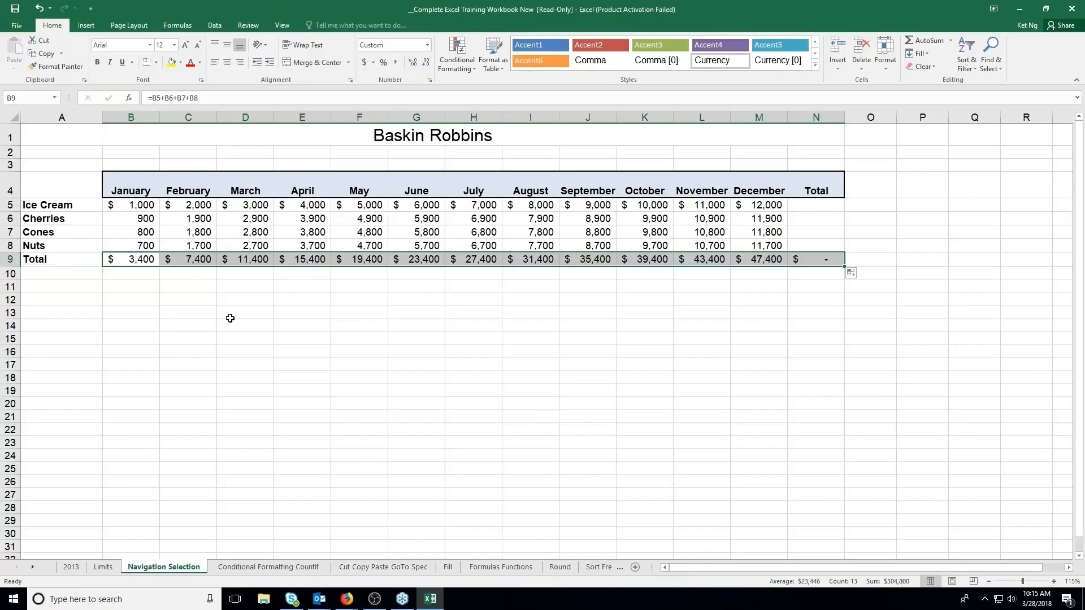
Compare the total formulas in B9 through E9 to see how their cell references adapt to each month
click(148, 259)
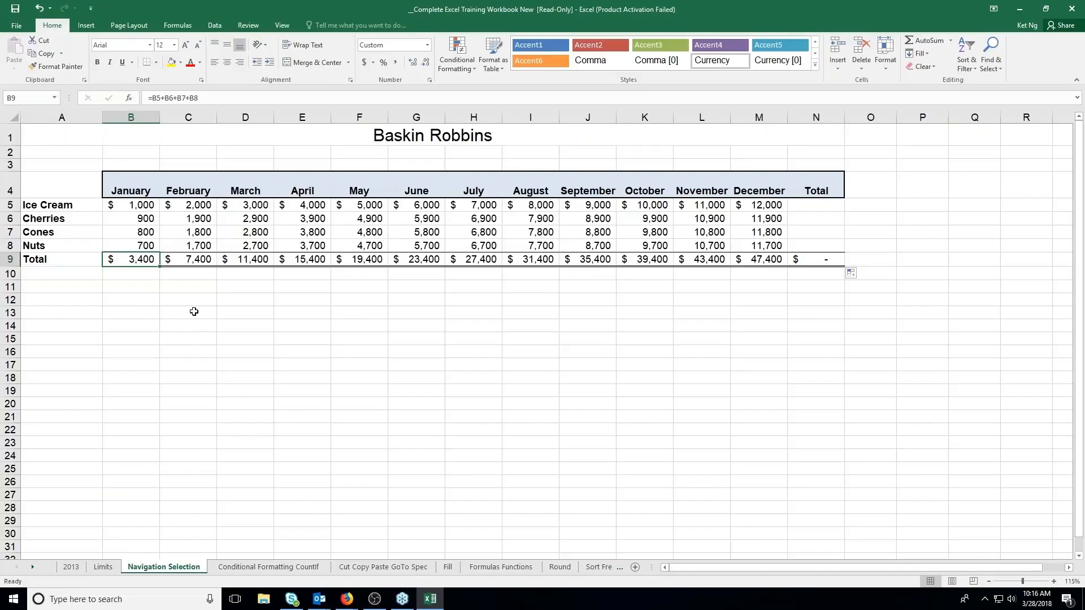
click(191, 259)
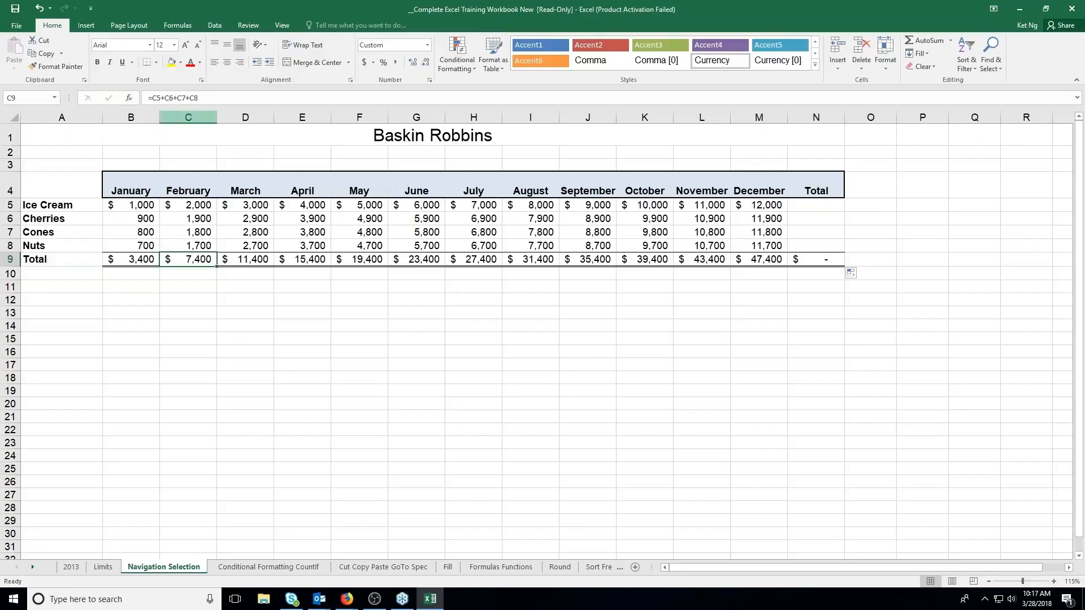
click(252, 260)
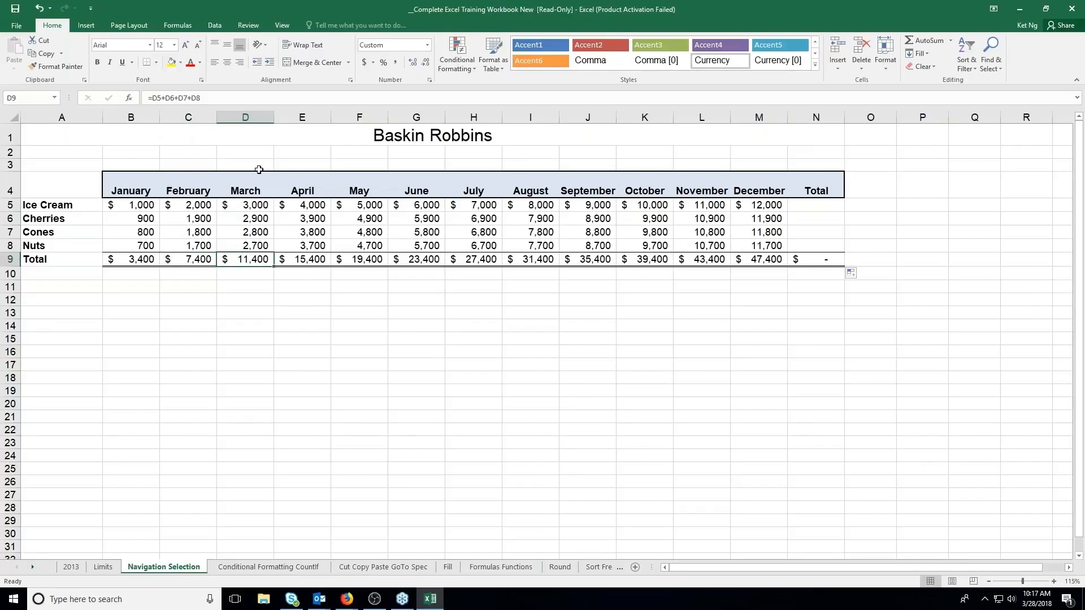
click(308, 260)
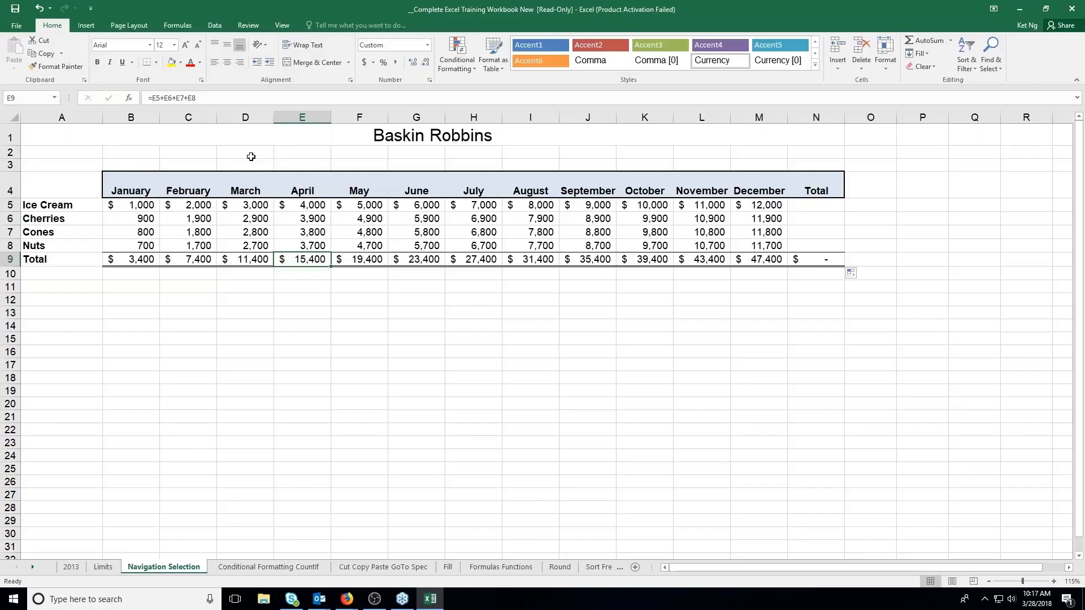
click(138, 263)
click(194, 261)
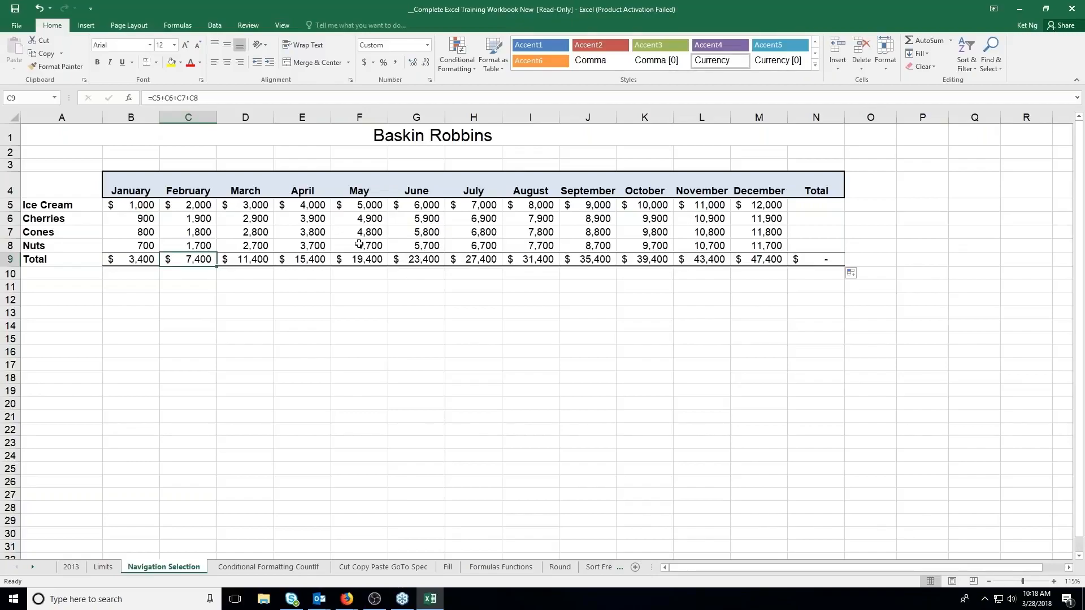
Clear the totals in B9:L9 and refill them backwards from the December total formula in M9, checking November and October
drag(711, 261, 151, 258)
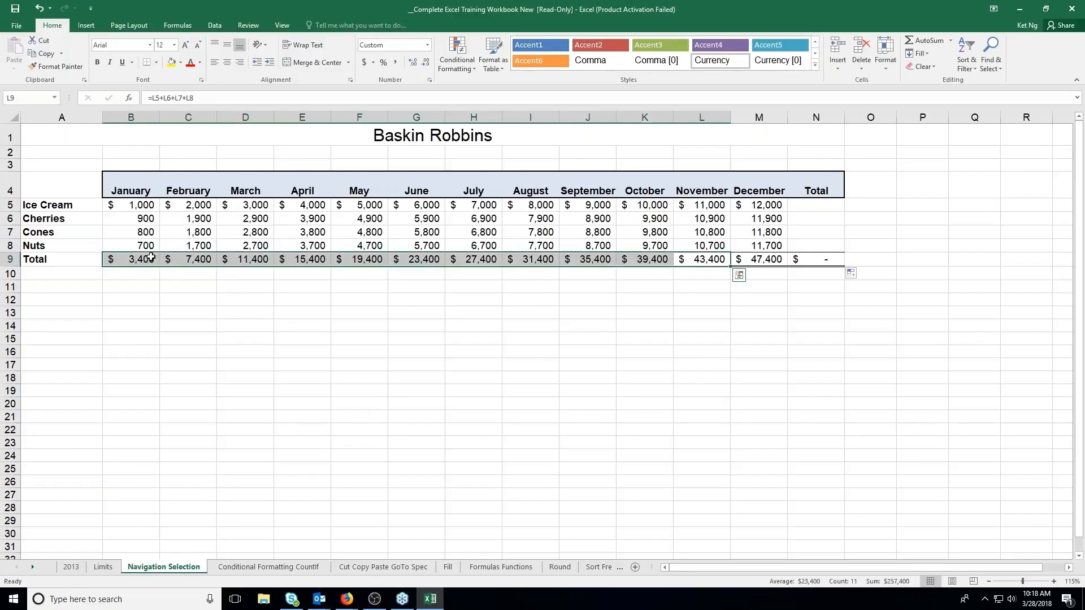
key(Delete)
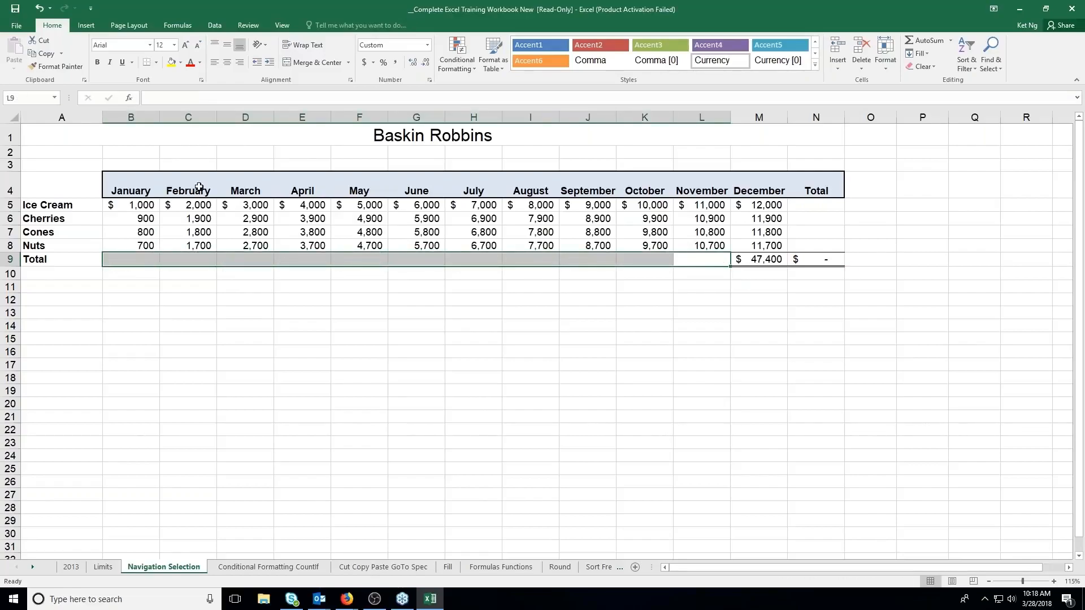
click(744, 259)
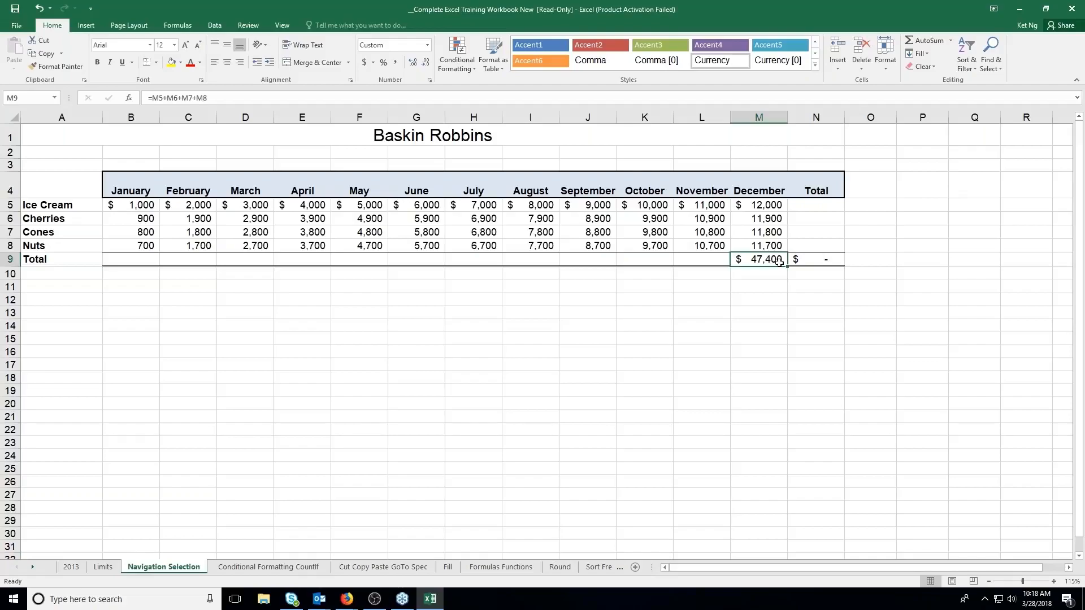
drag(779, 261, 122, 258)
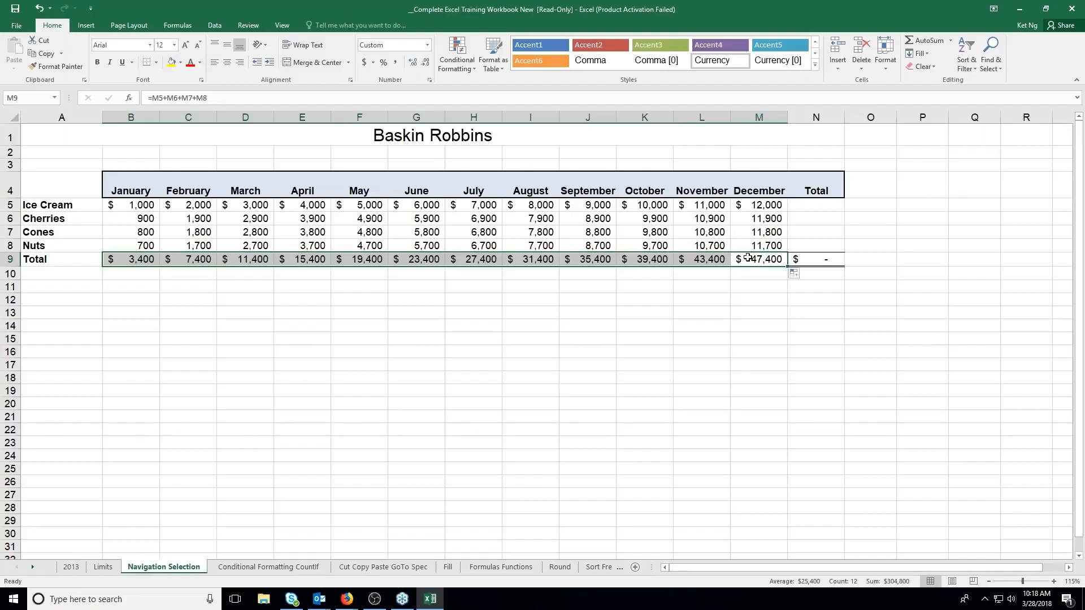
click(708, 260)
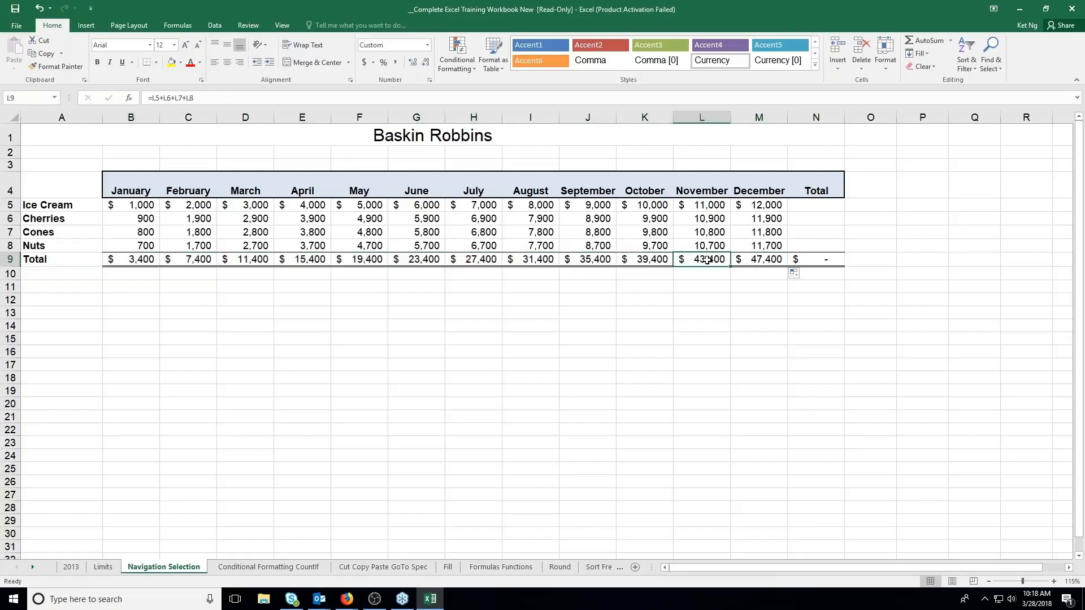
click(658, 261)
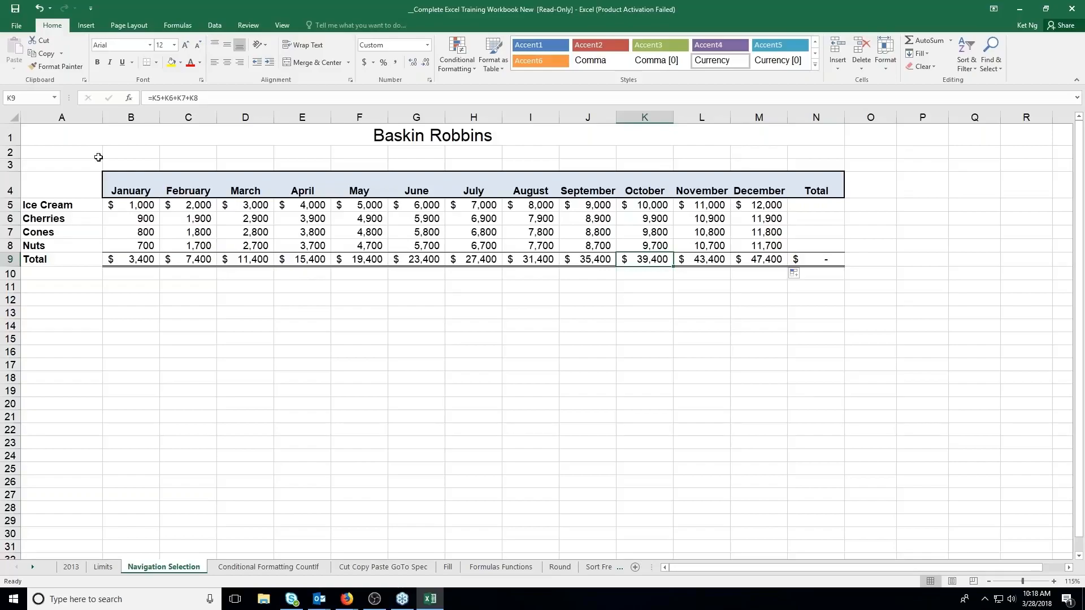
Move the sales table A4:N9 to D13:Q18 to check its January total formula, and undo the move
mouse_move(51, 179)
mouse_down()
mouse_move(361, 237)
mouse_move(864, 266)
mouse_move(825, 260)
mouse_up()
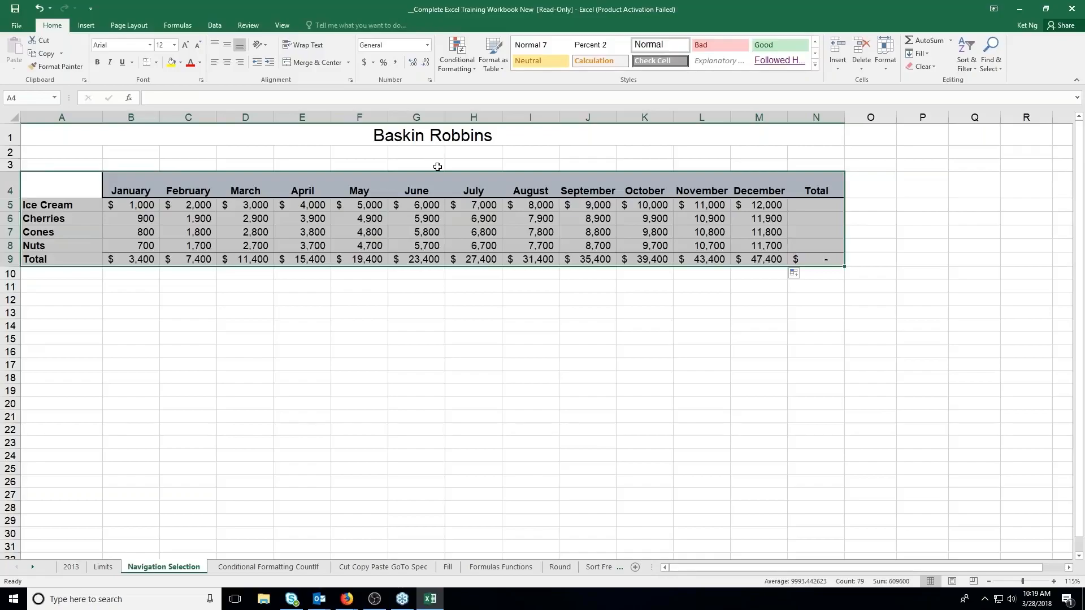
drag(437, 173, 588, 316)
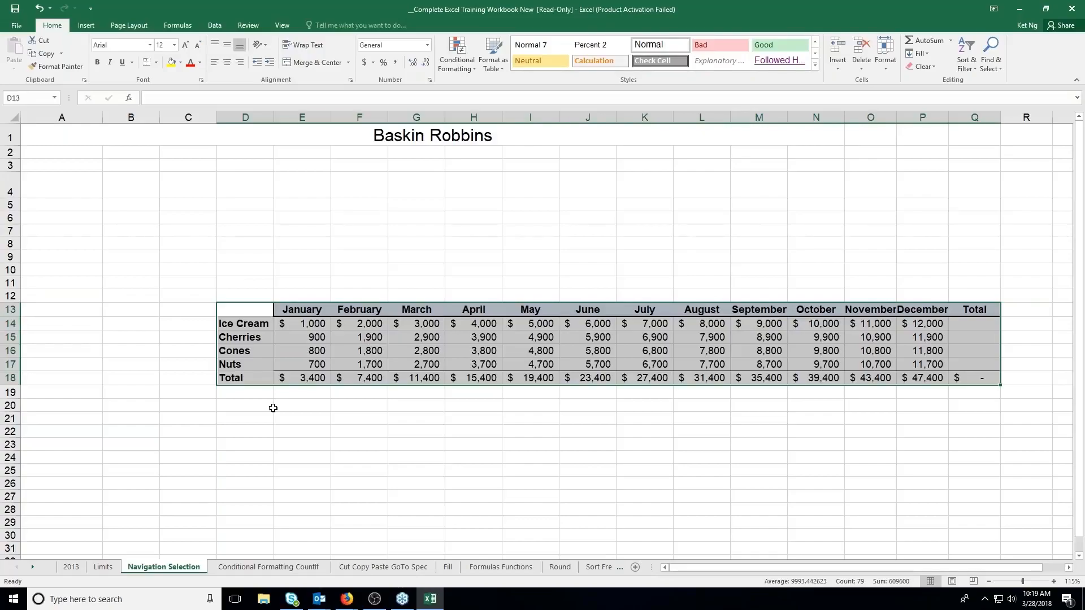
click(308, 378)
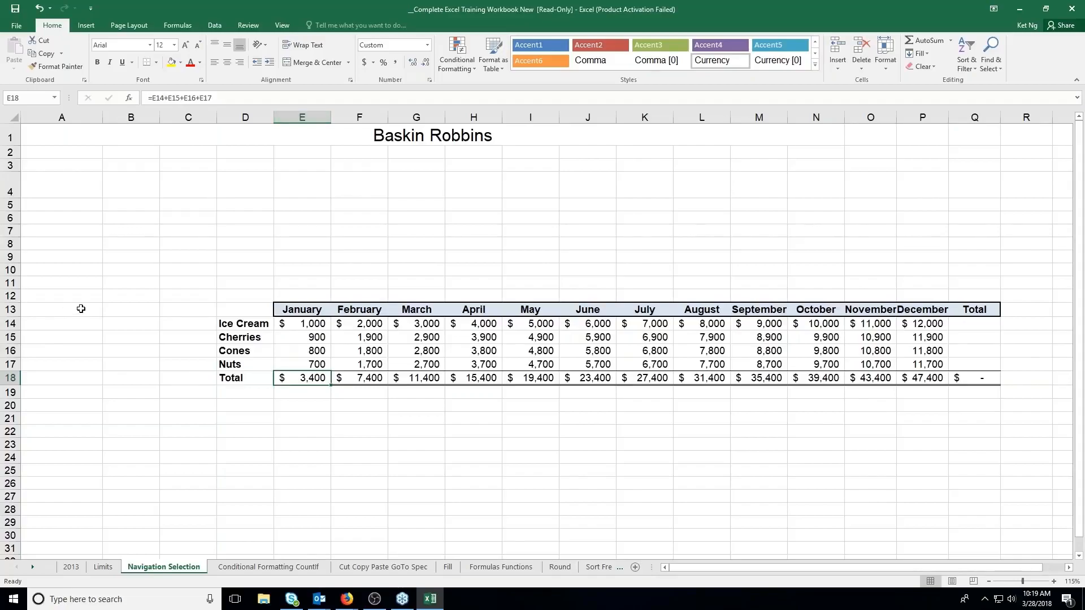
key(ctrl+z)
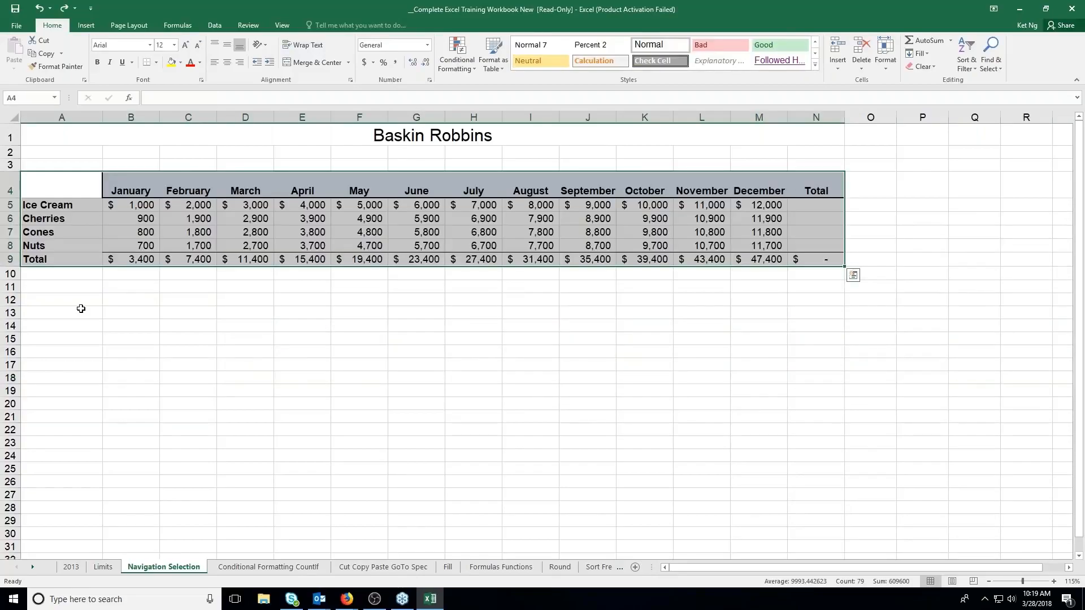
click(136, 260)
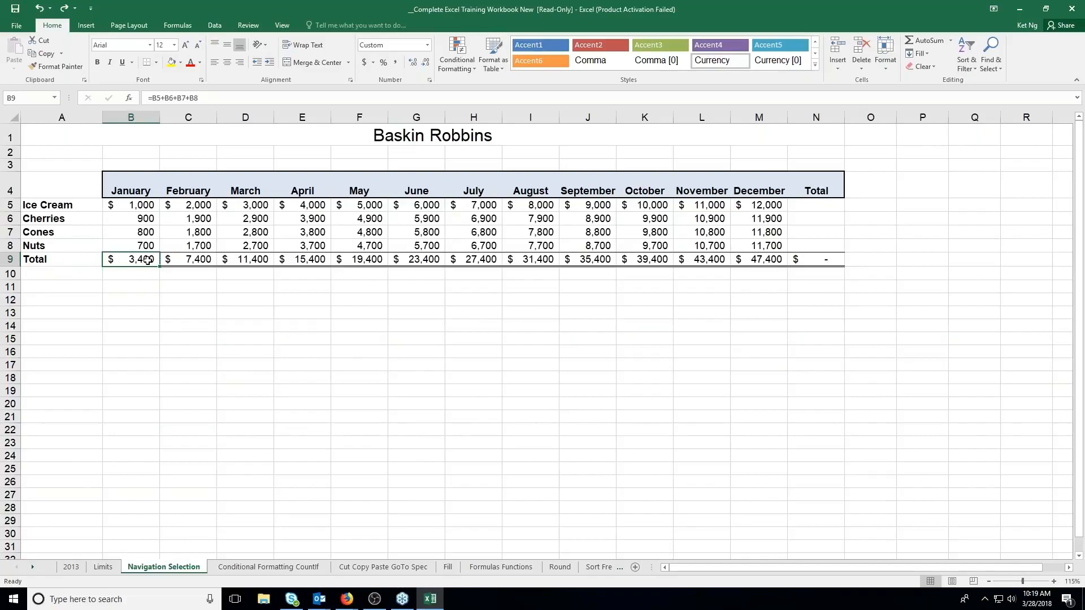
Clear the totals in B9:N9 and extend the sales rows A5:M8 down to row 27 with a fill
drag(148, 260, 814, 261)
key(Delete)
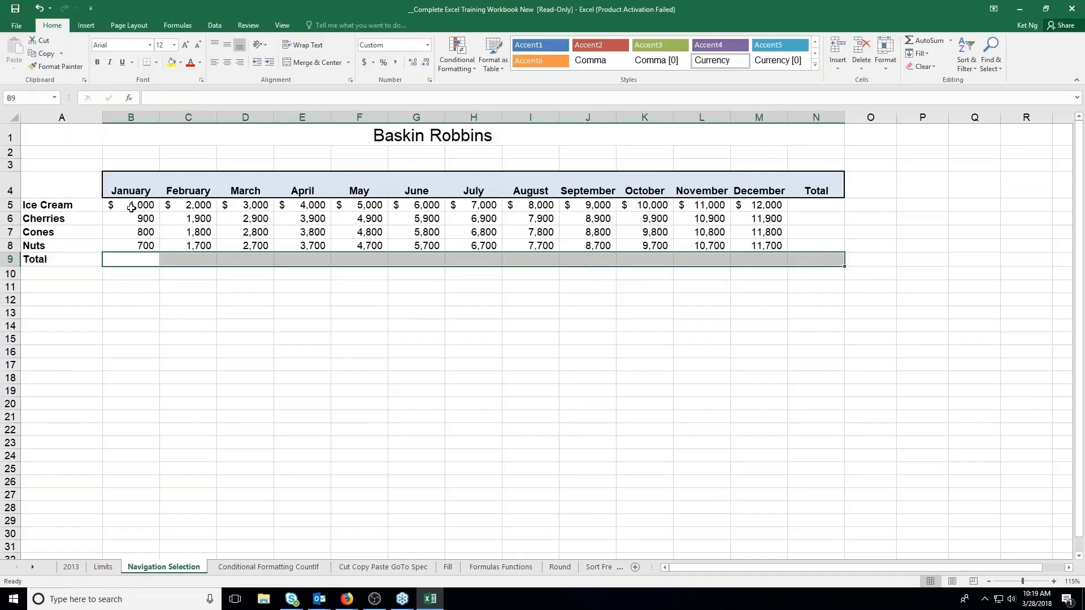
drag(51, 206, 775, 497)
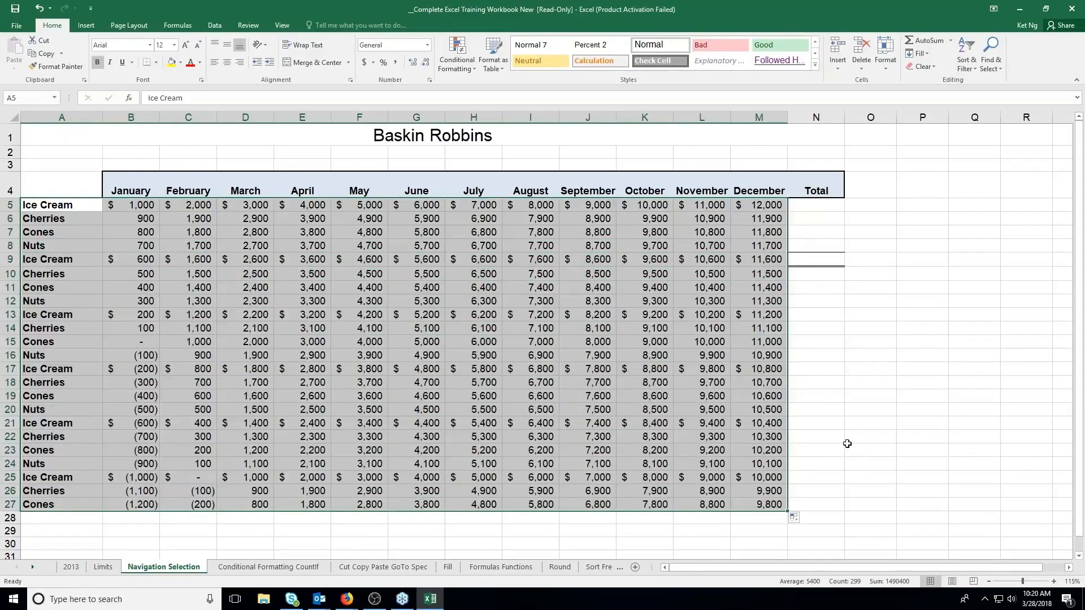
scroll(847, 444, down, 1)
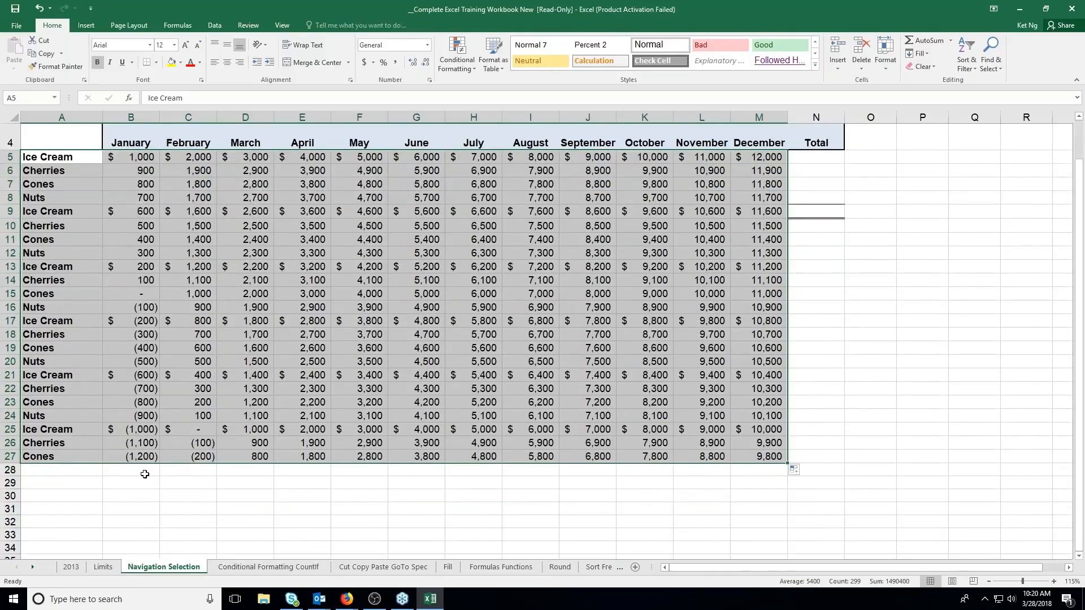
click(143, 468)
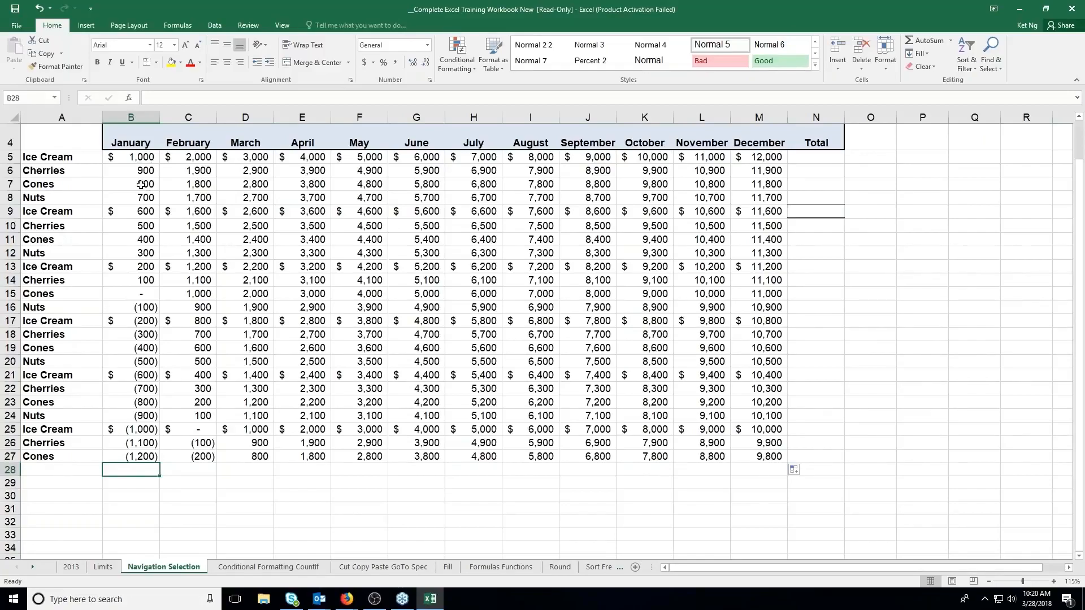
drag(139, 195, 753, 456)
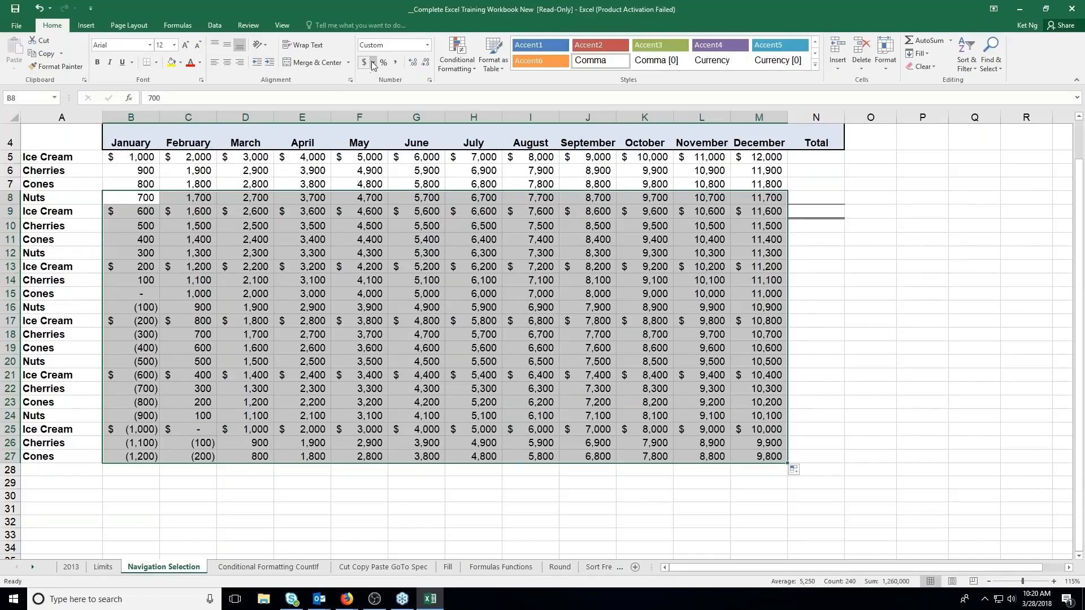
click(243, 272)
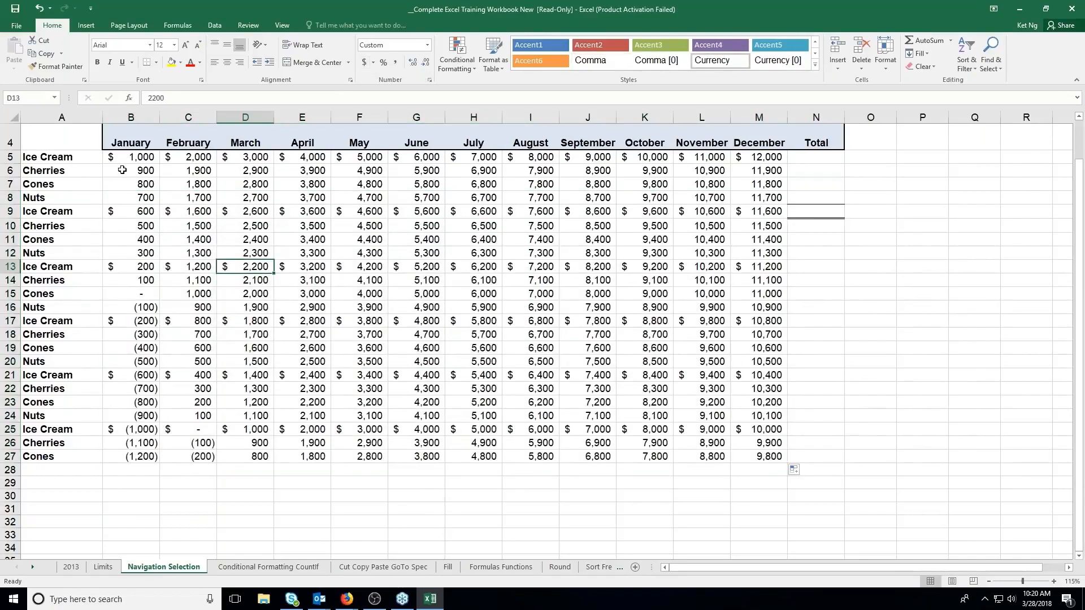
Total the January column in B28 with the formula =SUM(B5:B27)
click(131, 474)
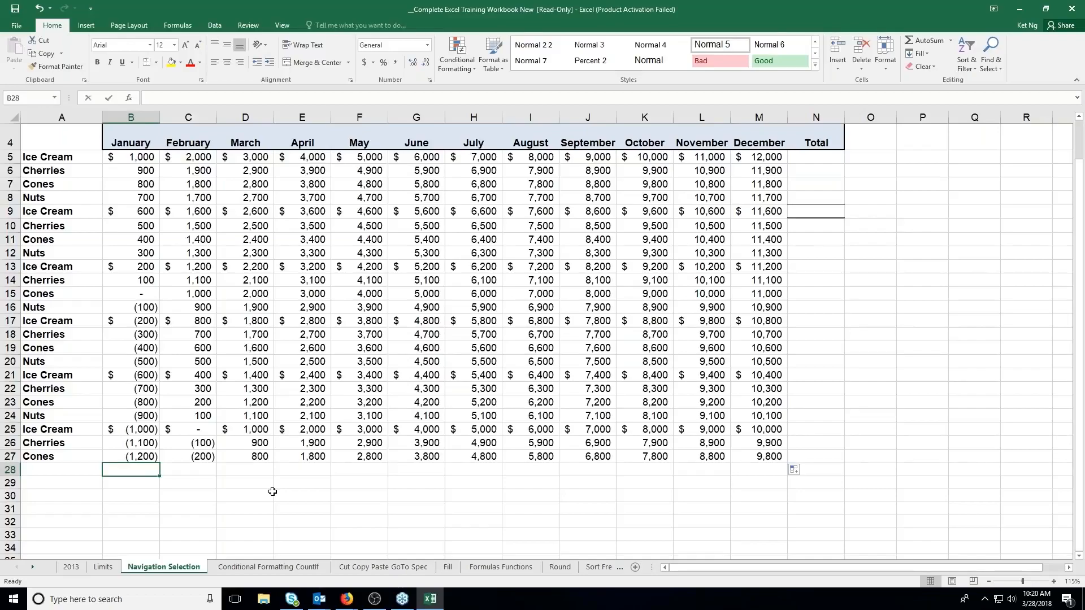
text(=)
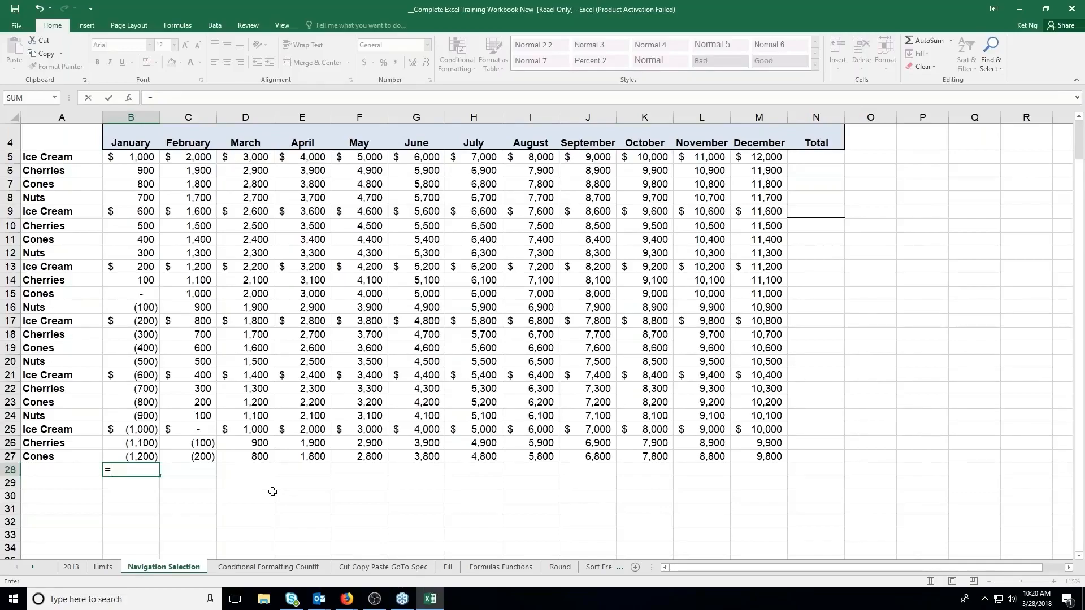
text(sum)
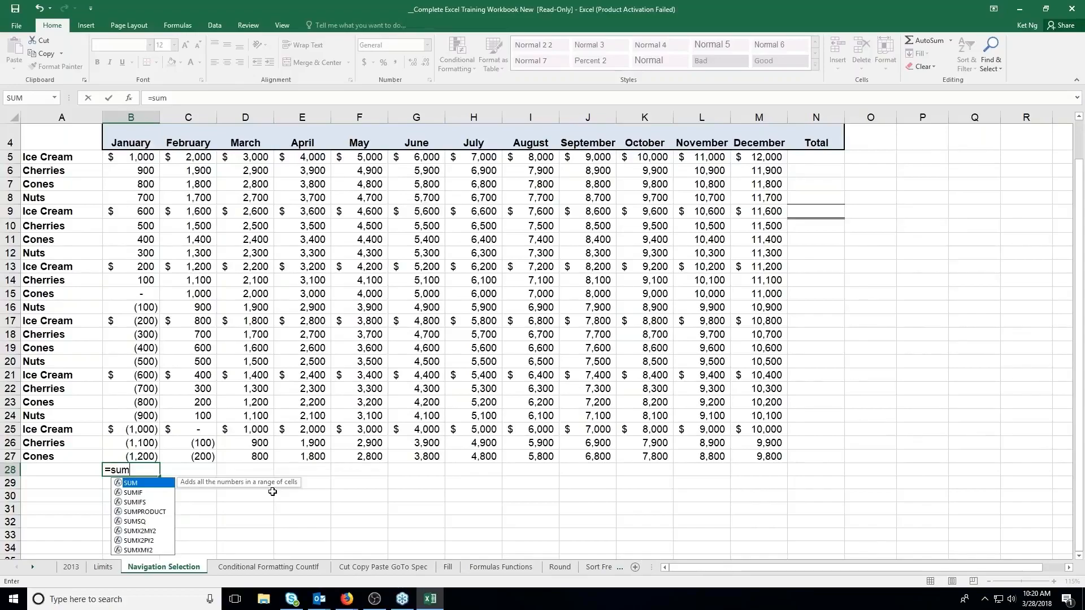
key(BackSpace)
key(BackSpace)
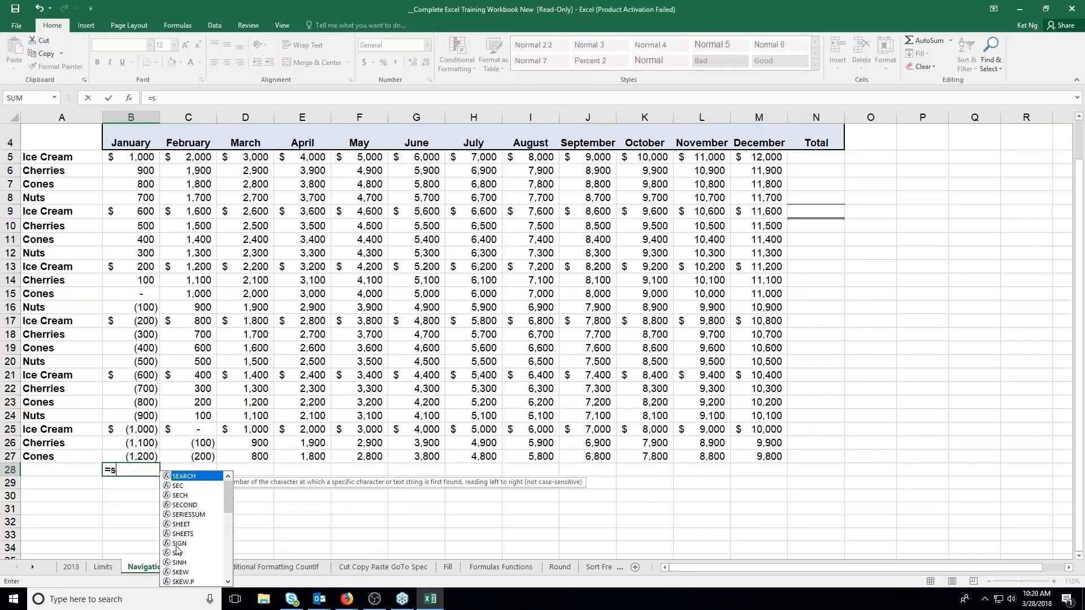
text(u)
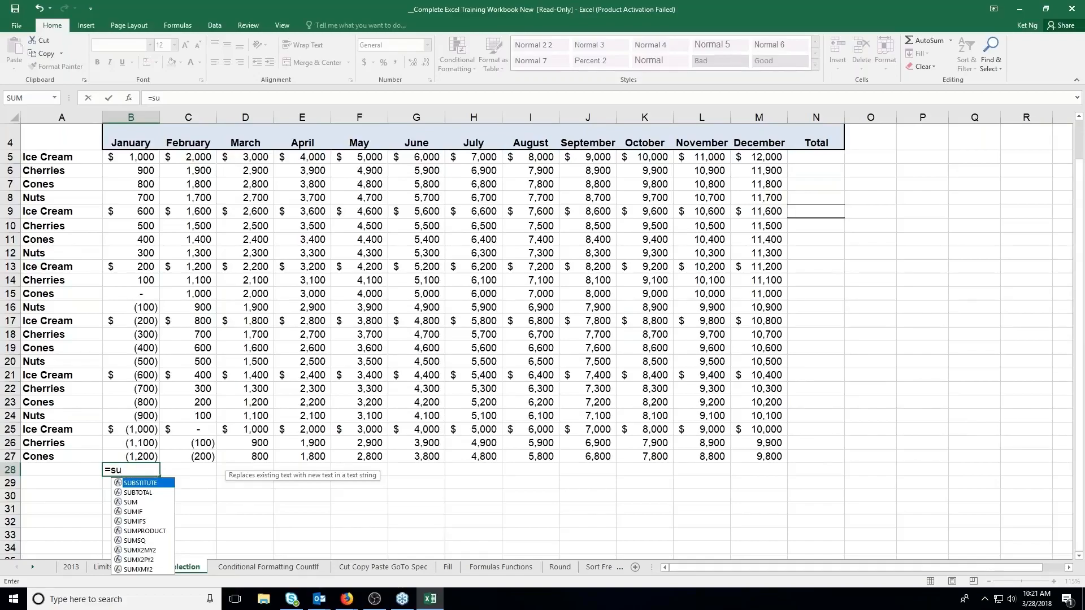
text(m)
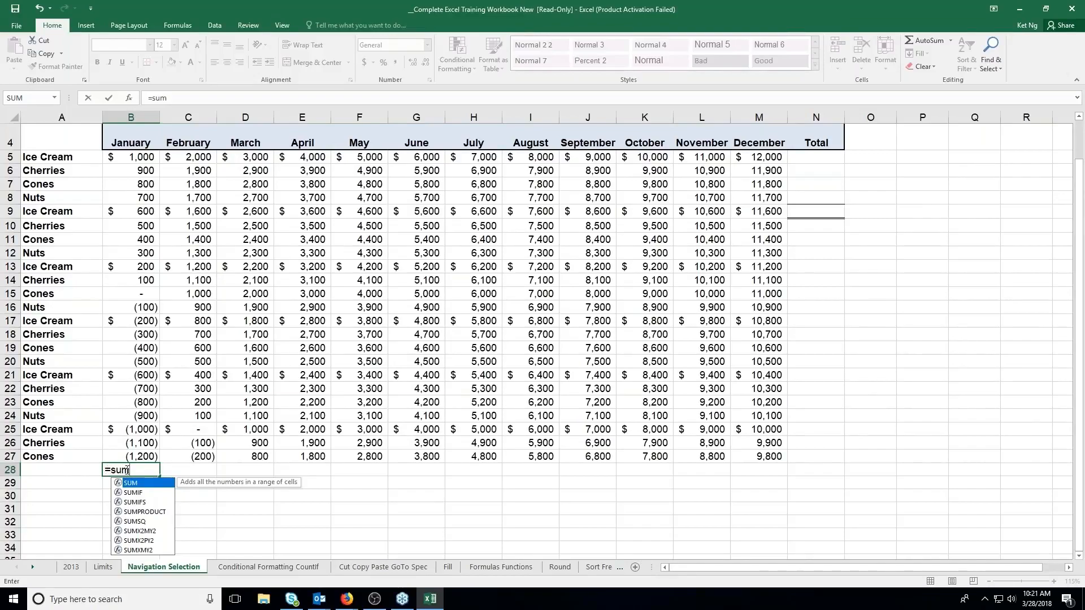
text(()
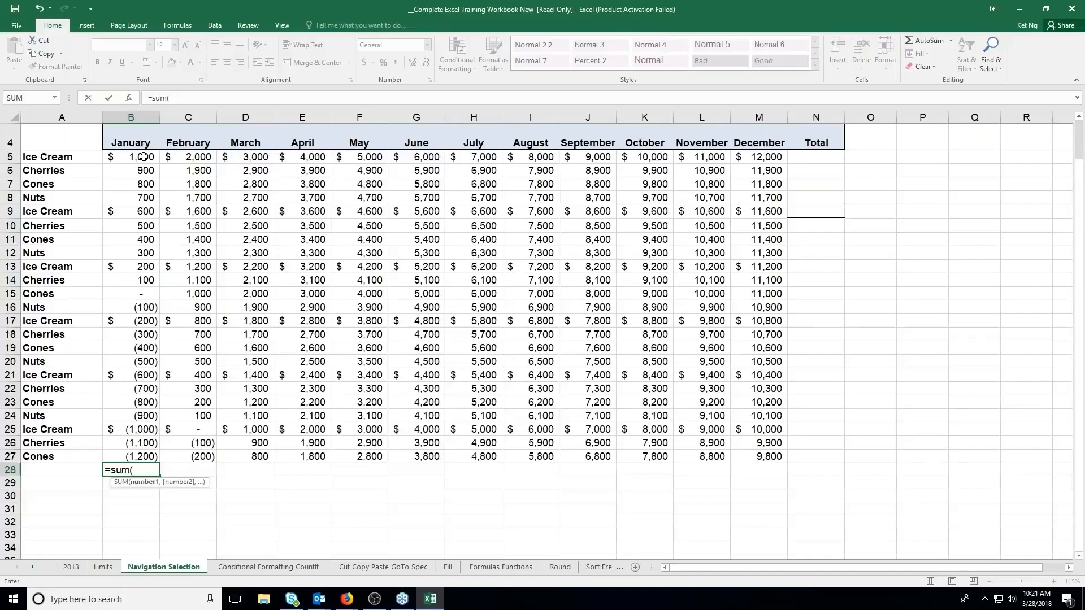
drag(144, 157, 119, 452)
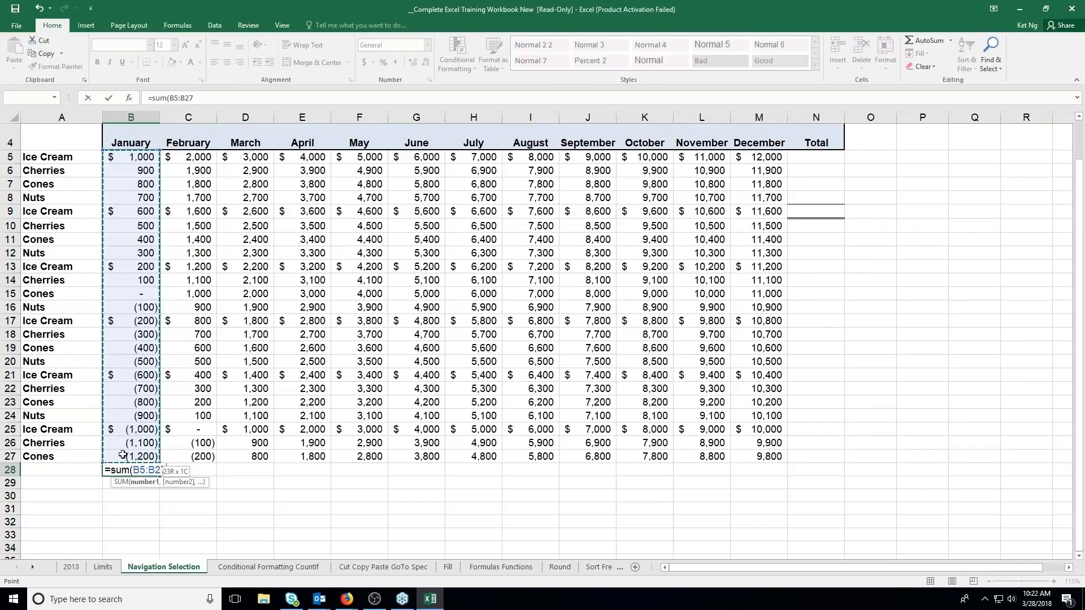
drag(122, 455, 123, 456)
text())
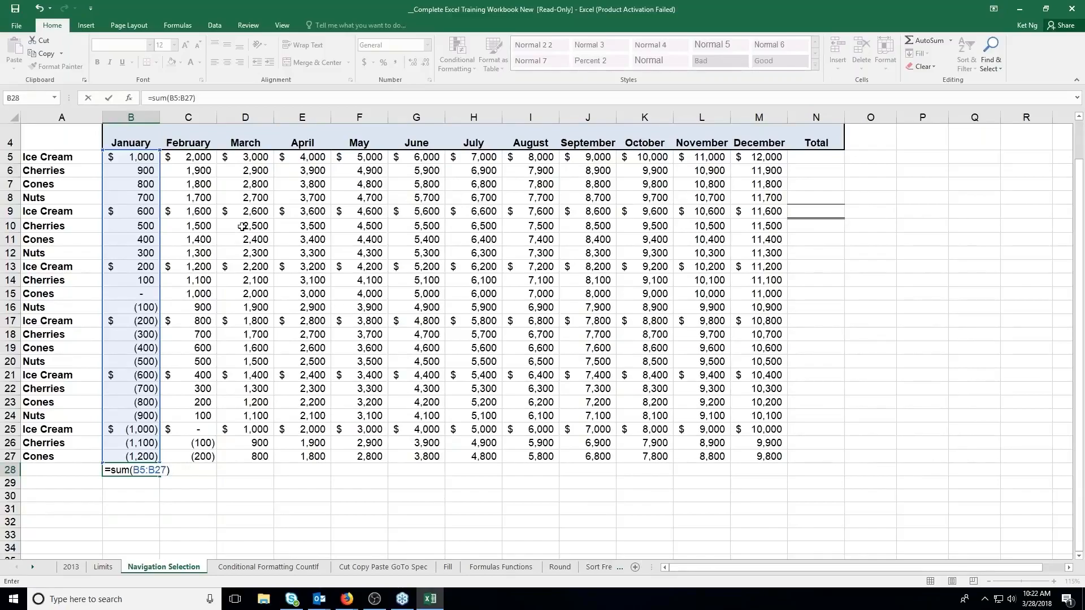
click(108, 98)
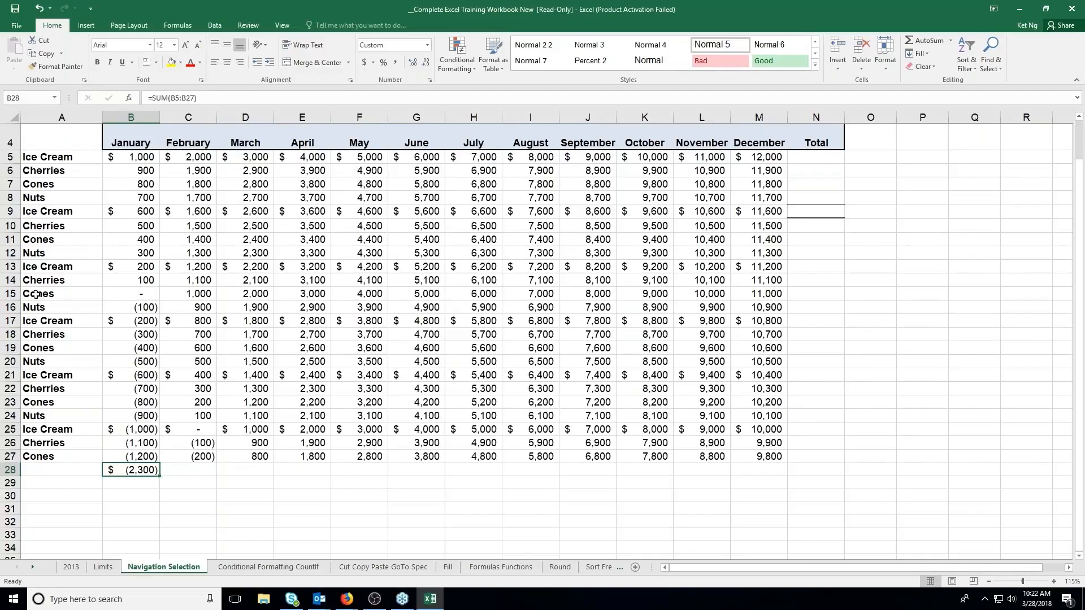
Delete the cells A15:N31 so the sales rows end at row 14
drag(36, 295, 805, 512)
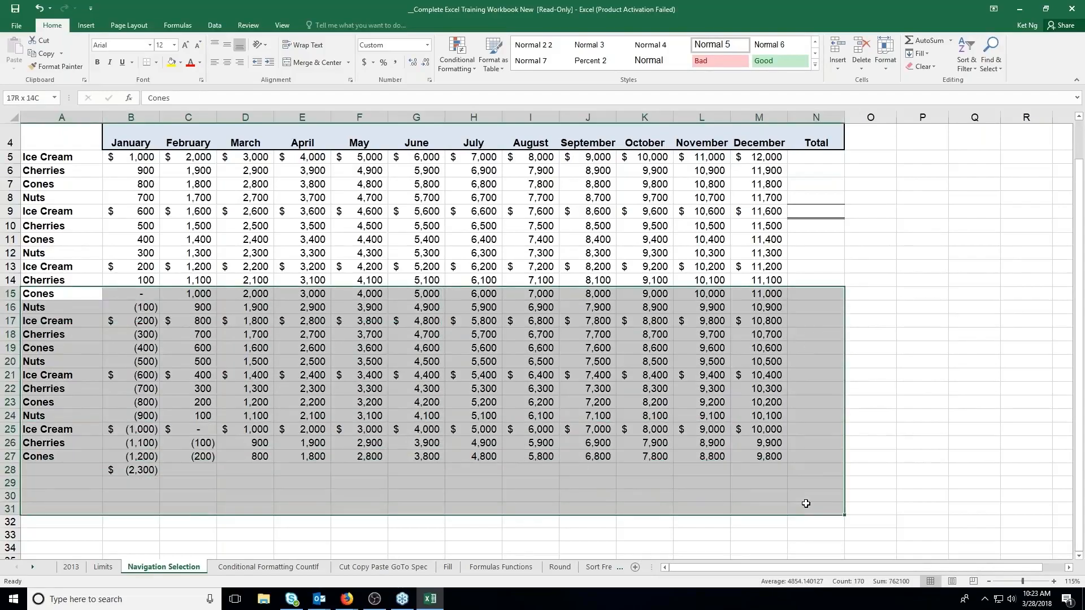
right_click(439, 329)
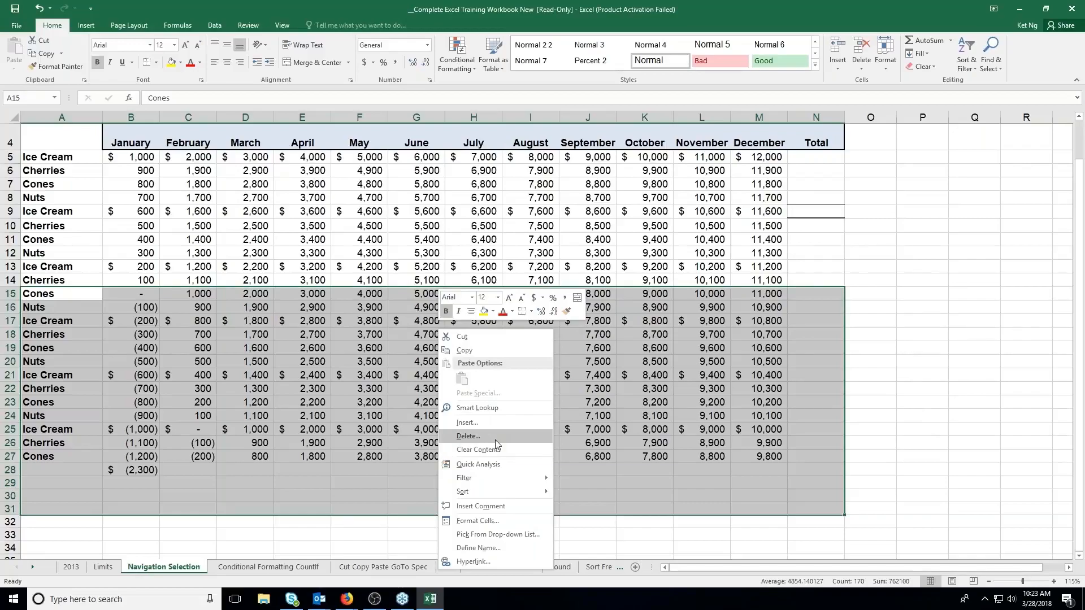
key(Escape)
click(472, 471)
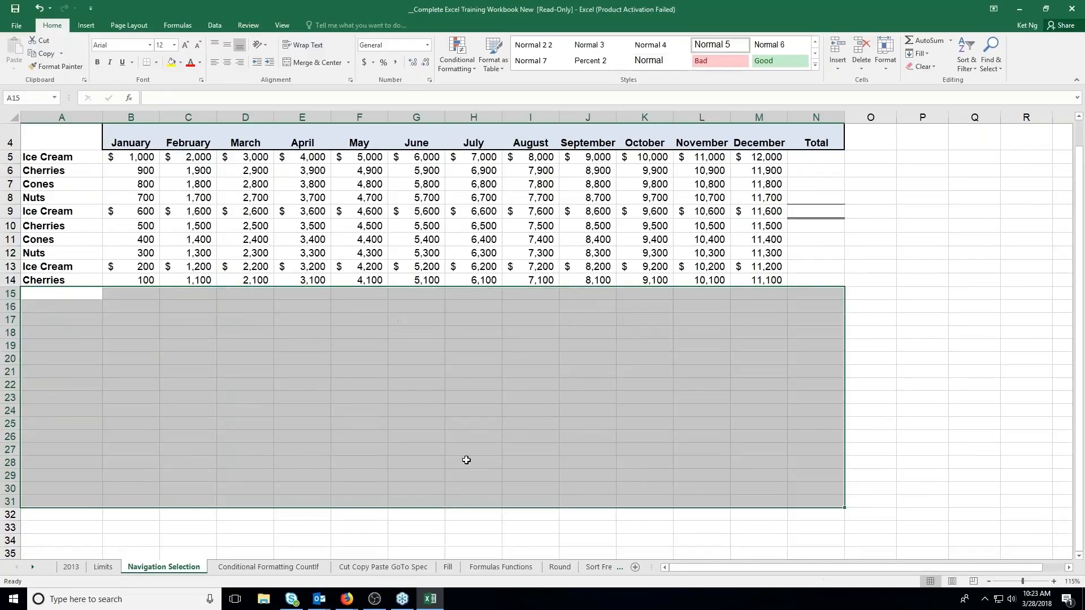
click(242, 310)
Total January in B15 with =SUM(B5:B14), and check the formula against the sum of the selected B5:B14 range
click(126, 293)
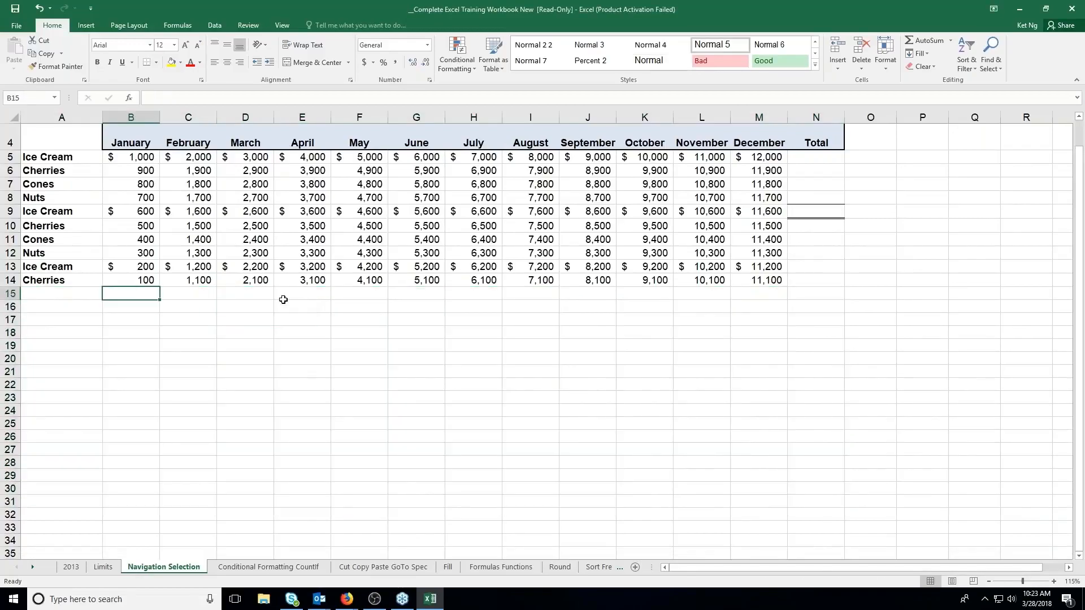
text(=)
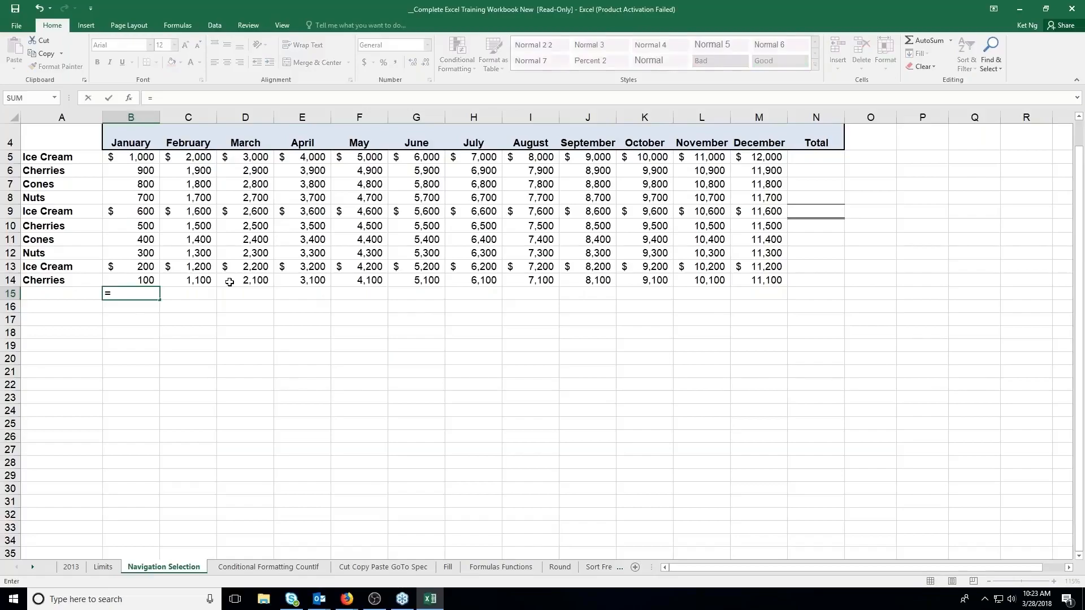
text(sum)
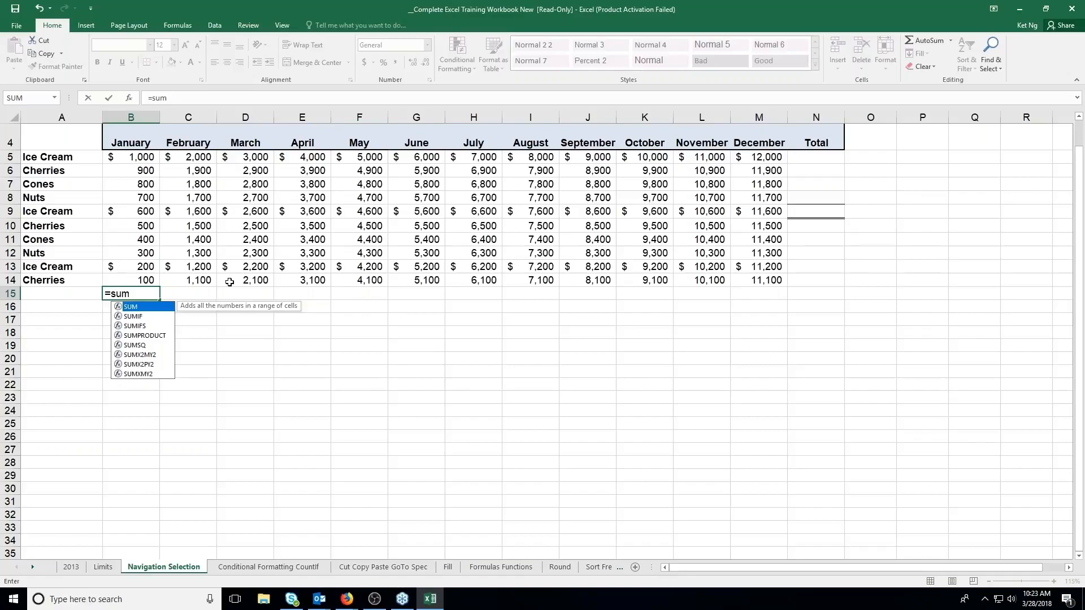
text(()
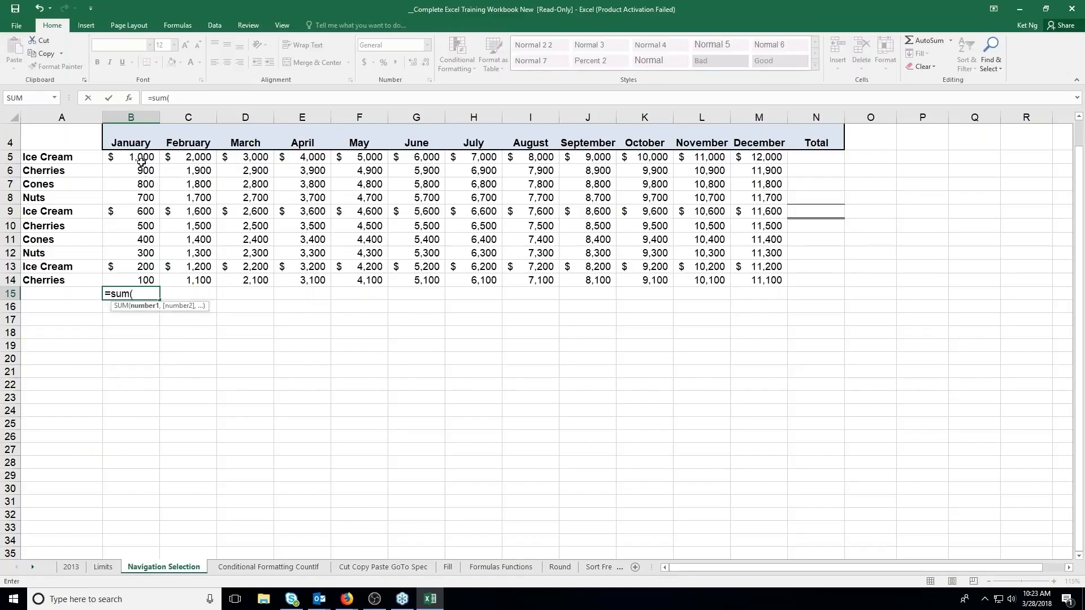
drag(141, 162, 134, 277)
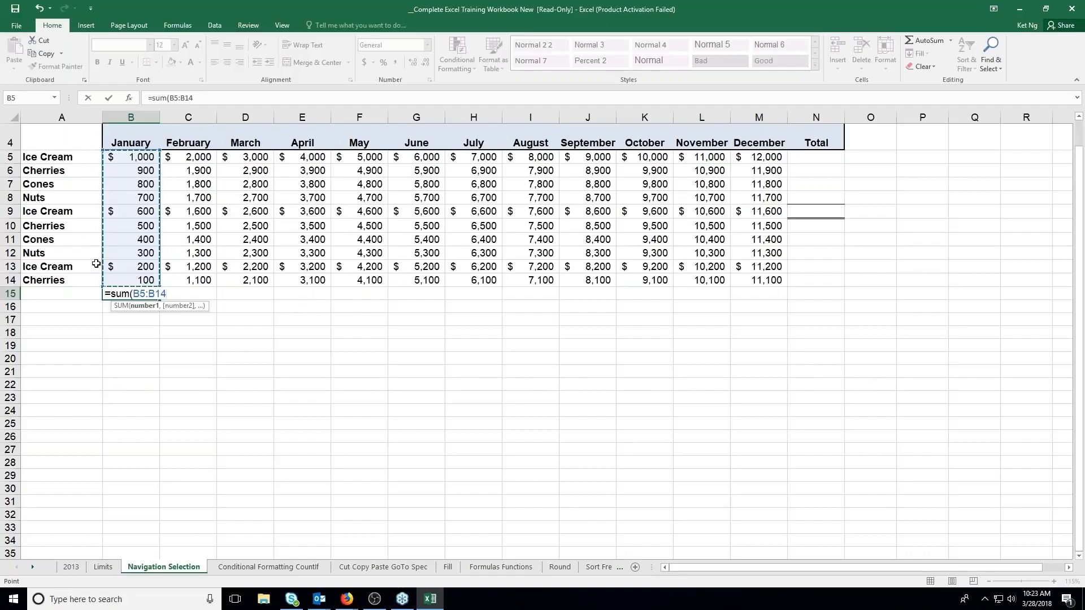
key(Return)
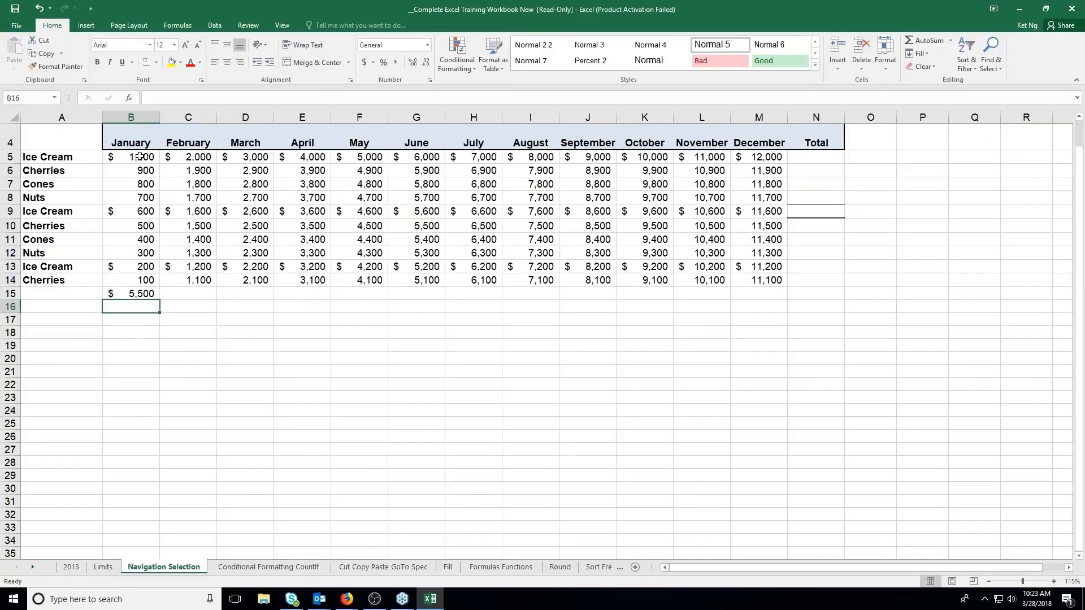
drag(140, 157, 143, 271)
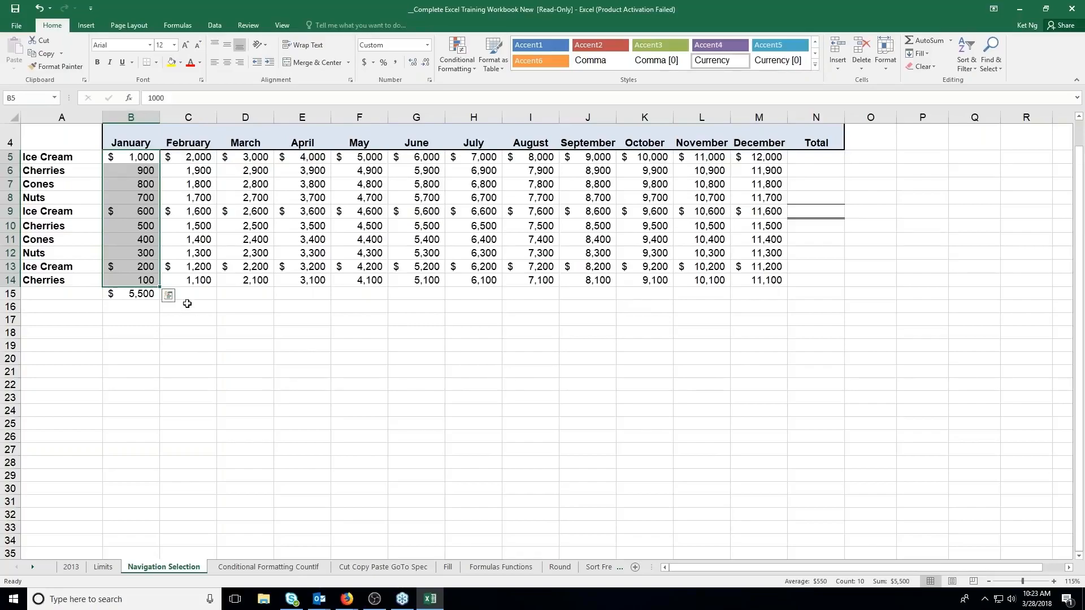
click(156, 296)
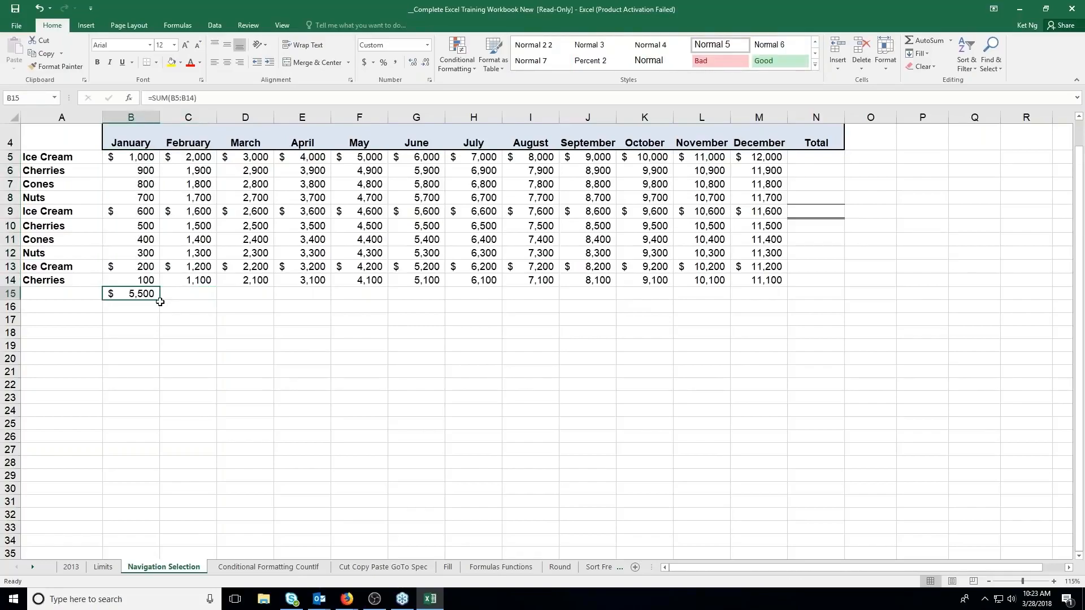
Total February in C15 with =SUM(C5:C14), and check the formula against the sum of the selected C5:C14 range
click(164, 296)
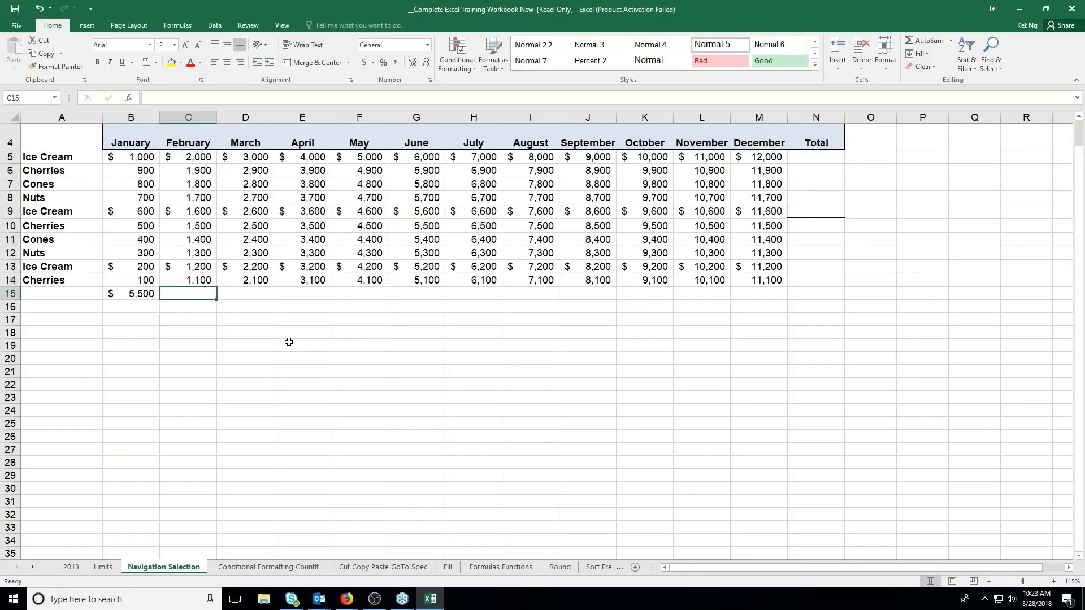
text(=)
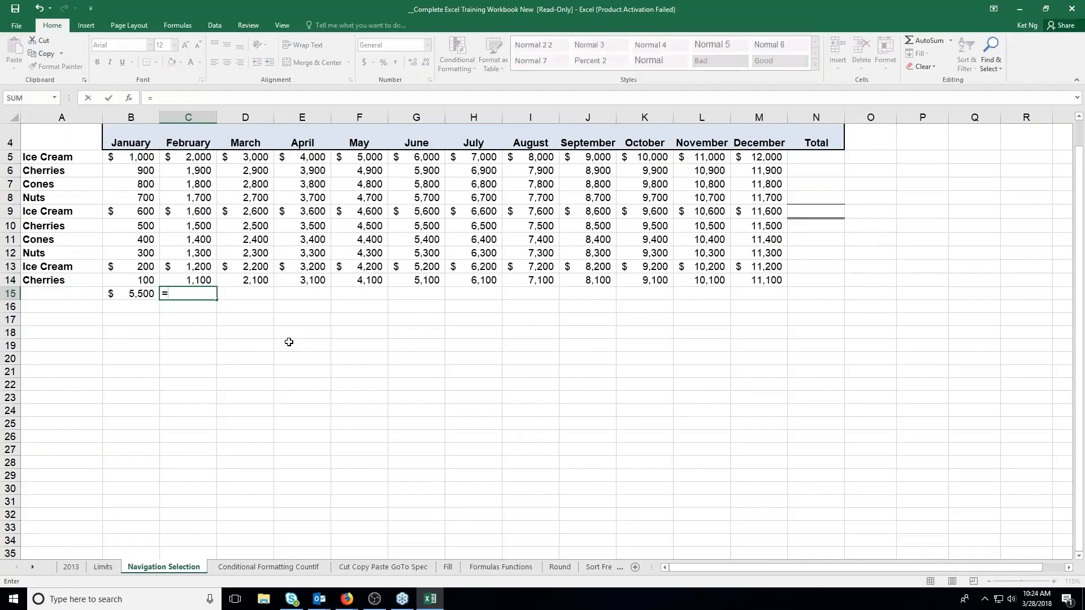
text(Sum)
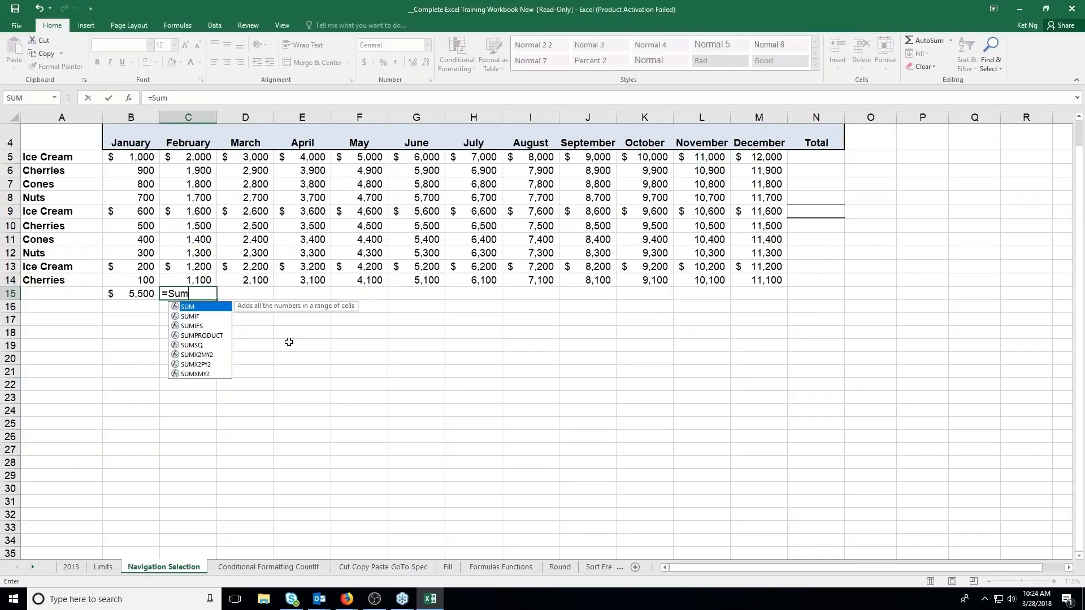
text(()
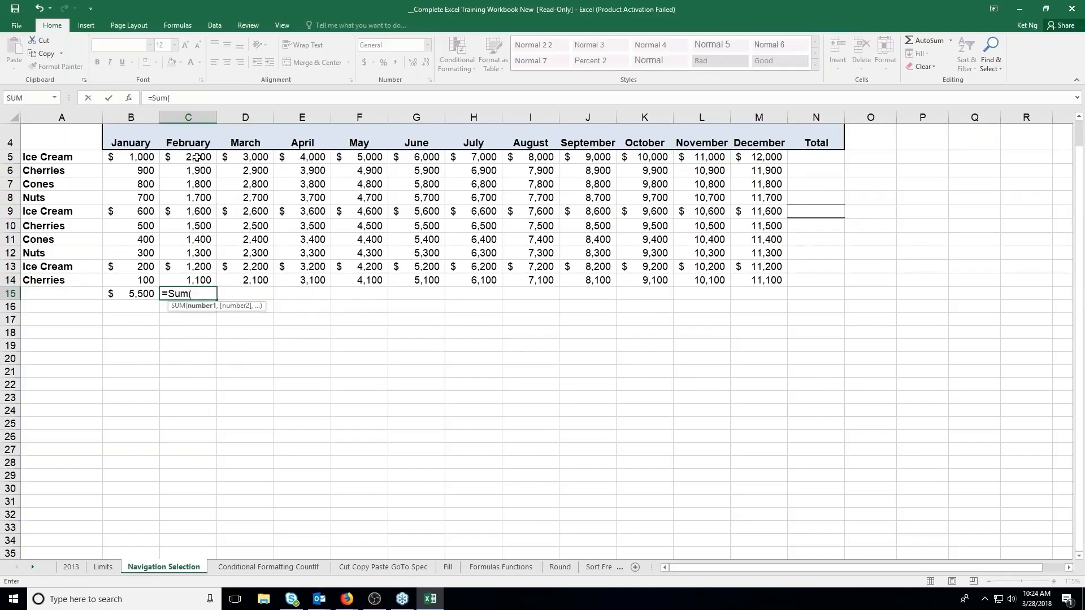
drag(196, 158, 192, 283)
key(Return)
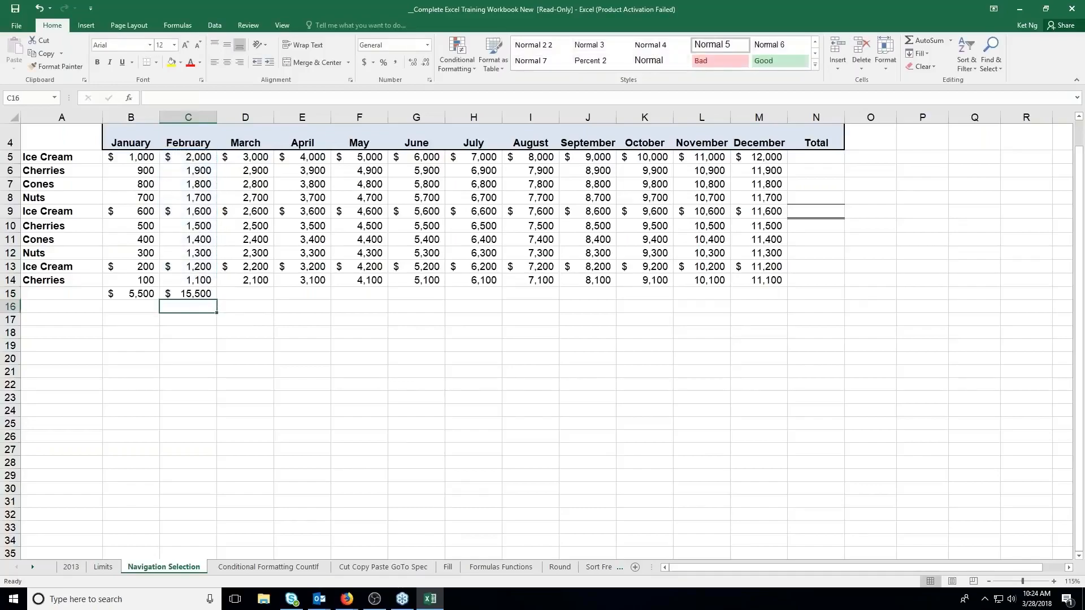
click(196, 156)
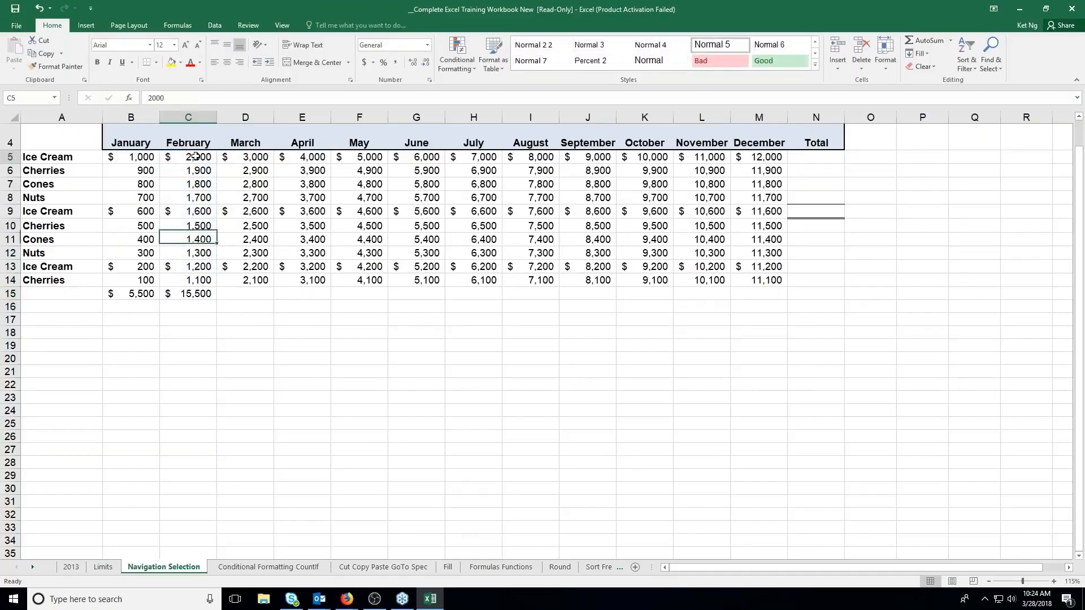
drag(195, 157, 198, 280)
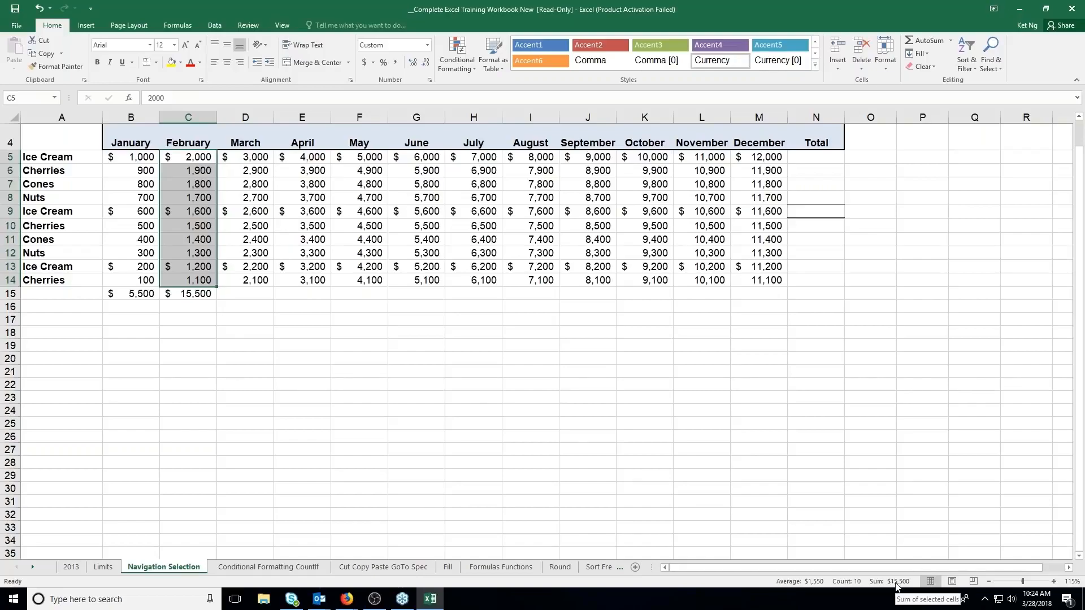
click(237, 291)
click(211, 296)
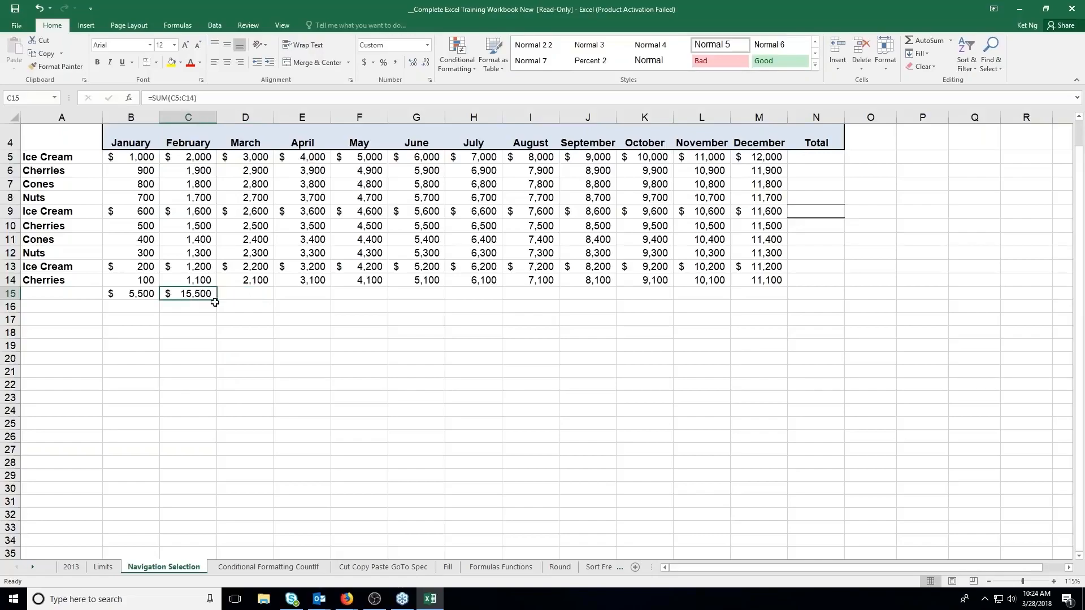
Copy the February total formula from C15 across row 15 through the Total column, N15
drag(215, 302, 817, 299)
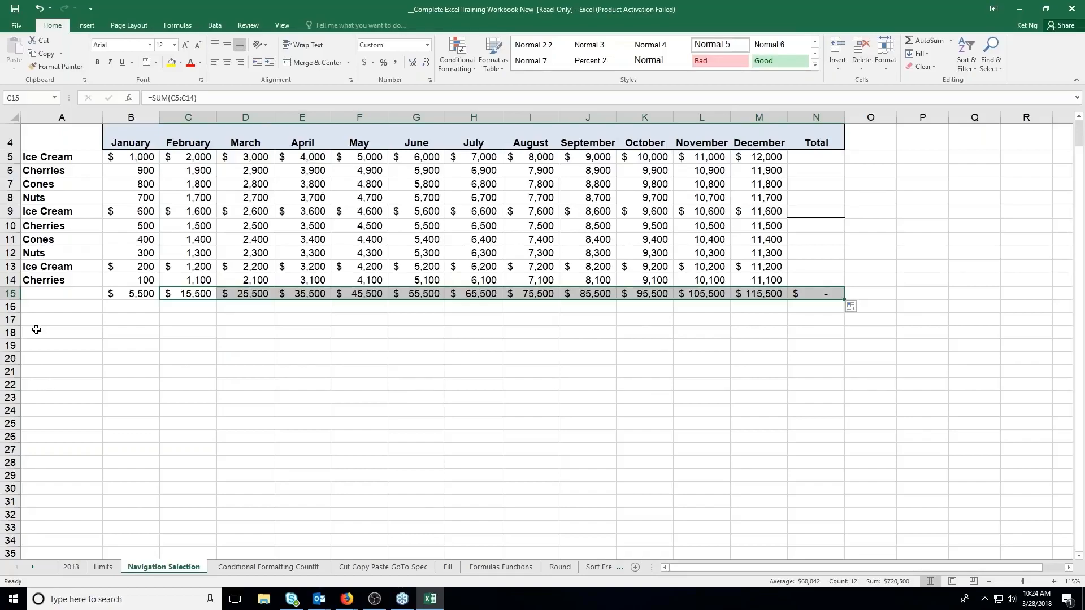
click(142, 294)
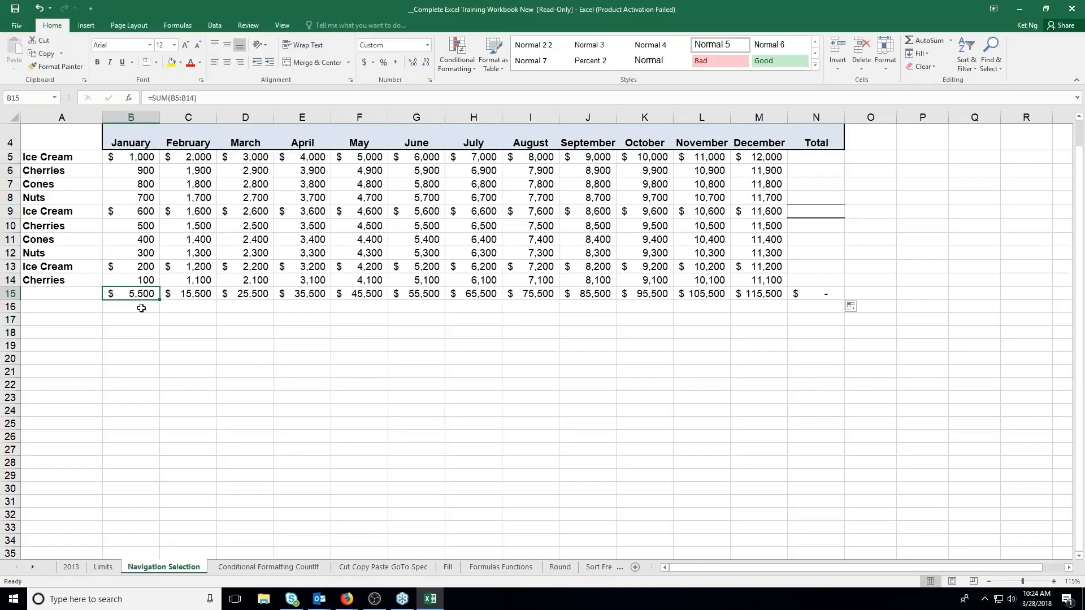
Try out the cell-reference formula =B8+D11*F11 in B17 and discard the entry
click(139, 319)
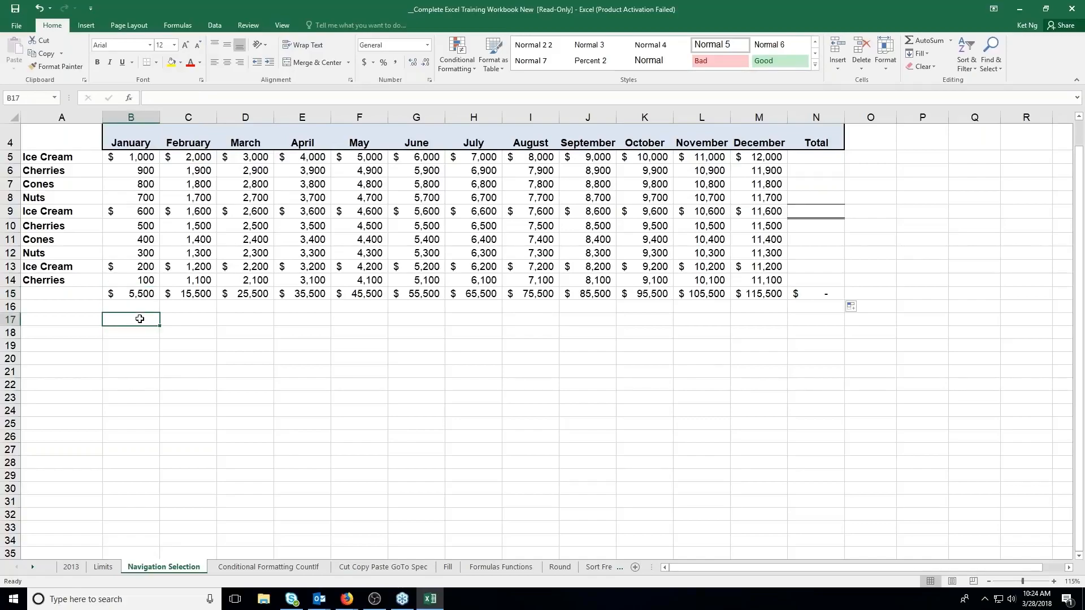
text(=)
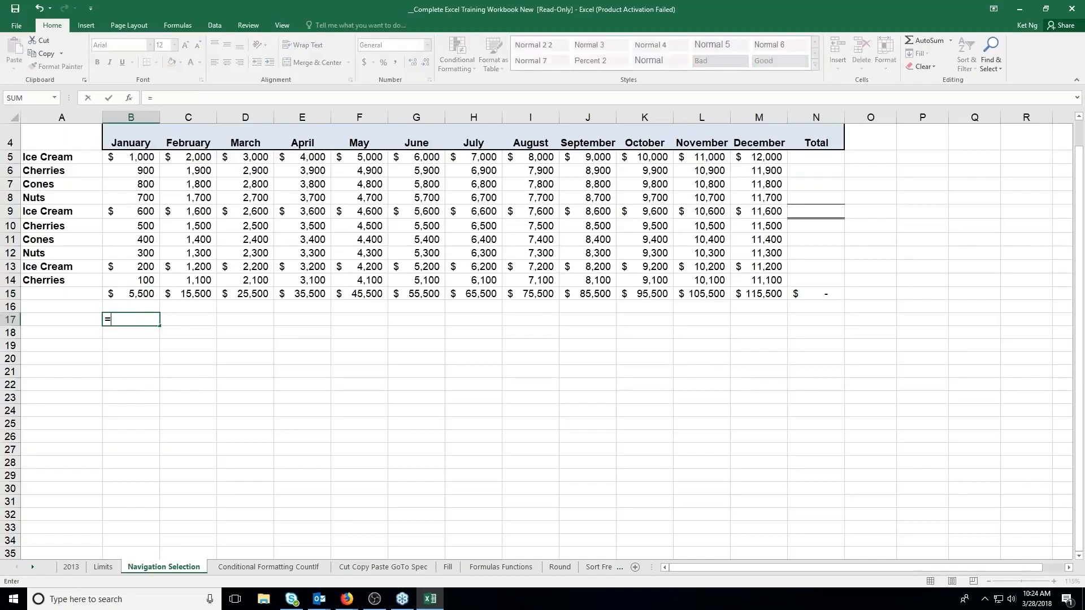
click(149, 198)
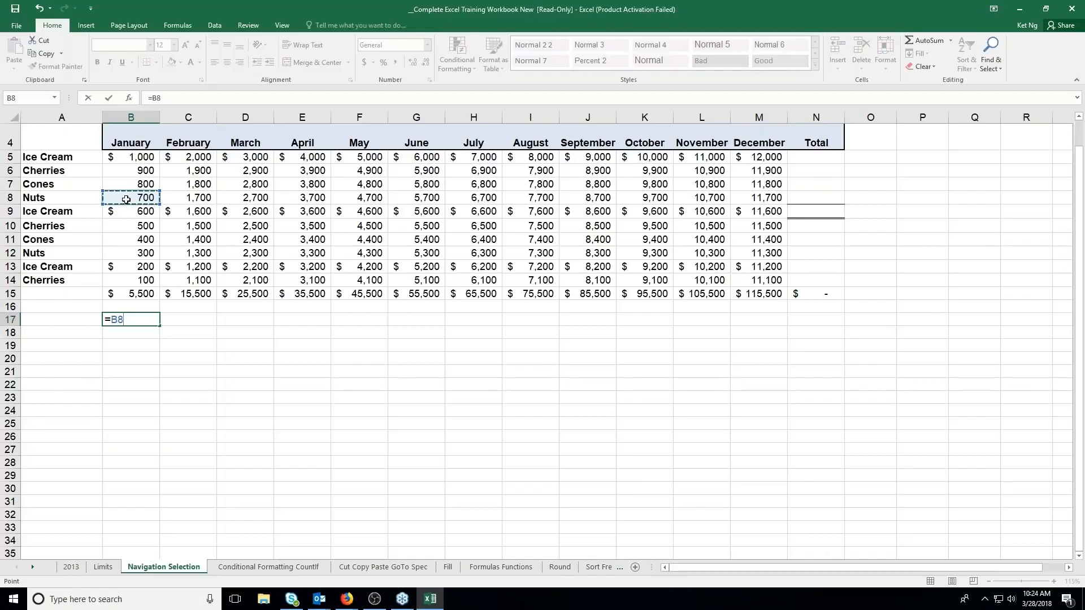
text(+)
click(229, 239)
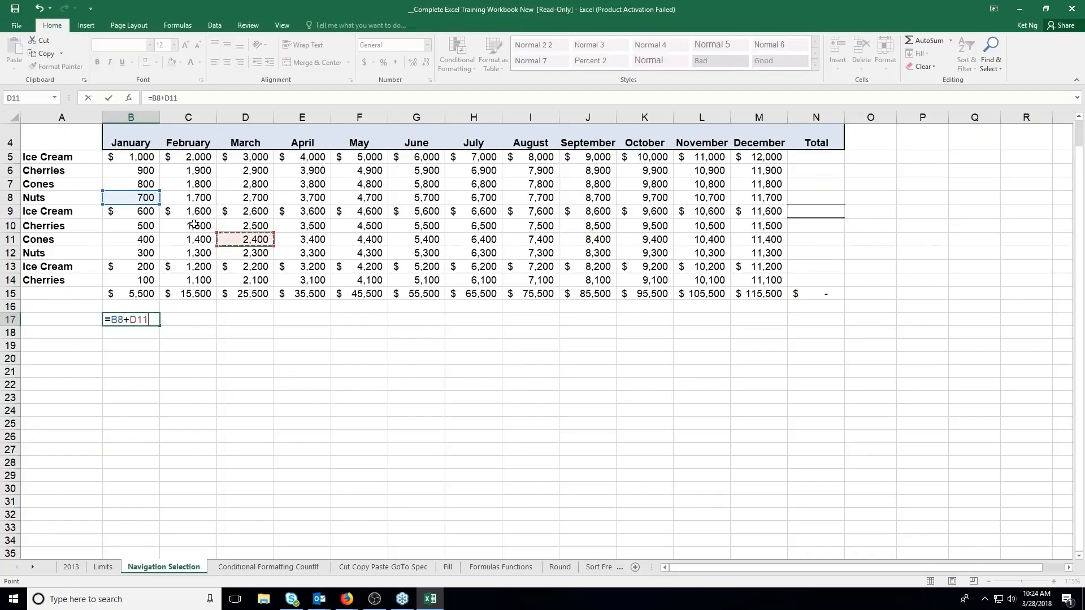
text(+)
click(355, 238)
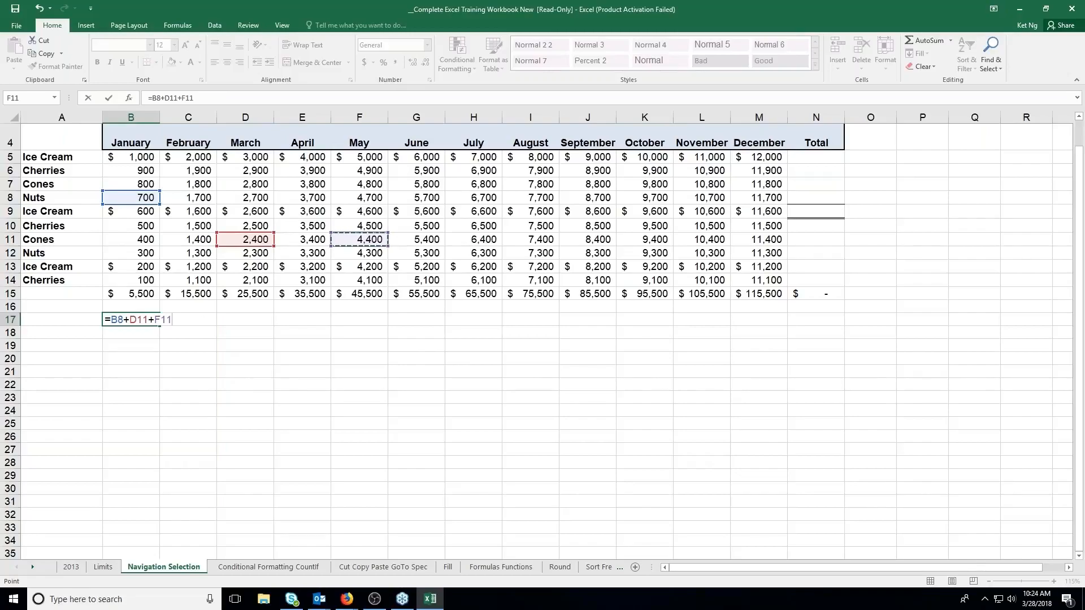
drag(151, 320, 157, 319)
text(-)
key(BackSpace)
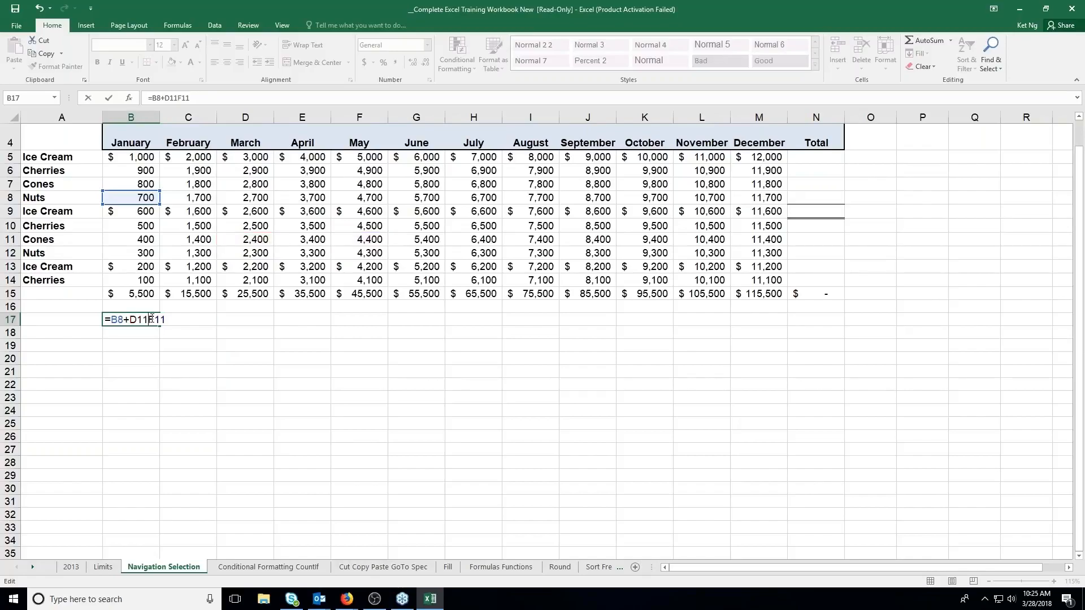
text(*)
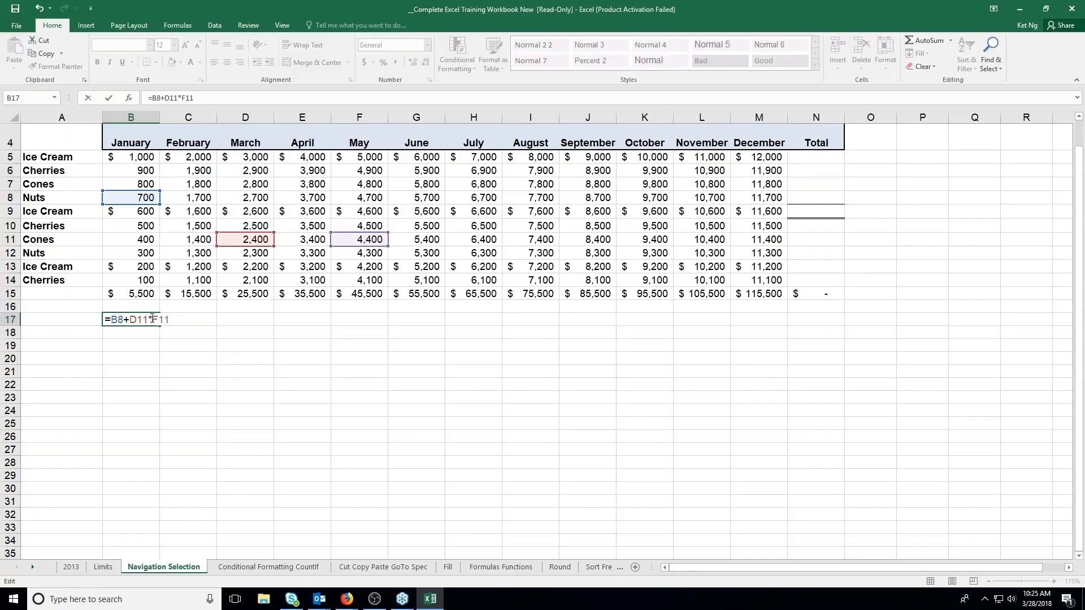
key(Escape)
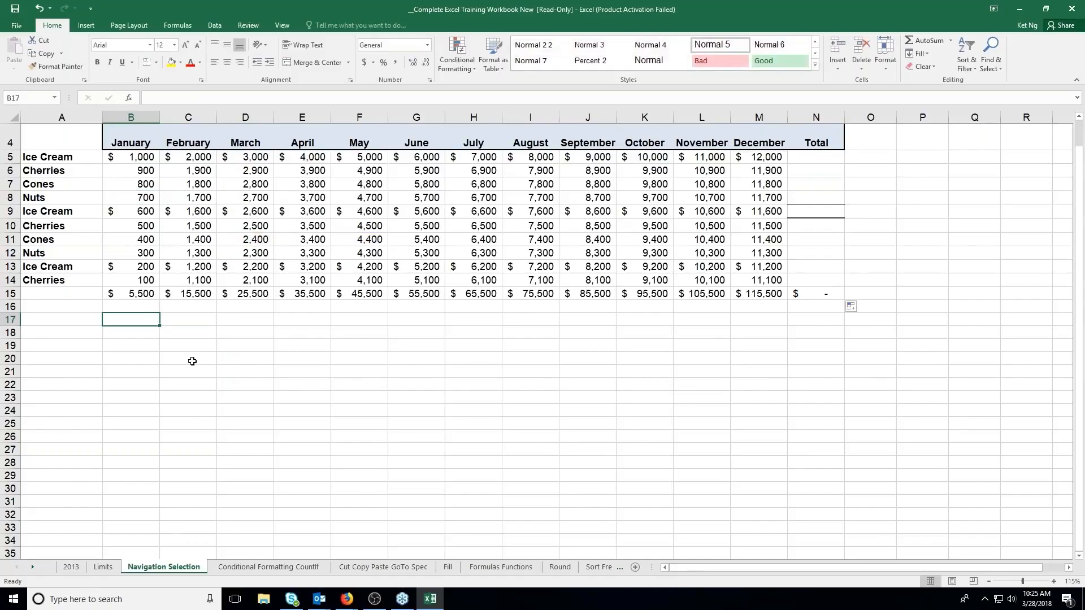
Label the row below the monthly totals "Tax" in cell A16
click(82, 309)
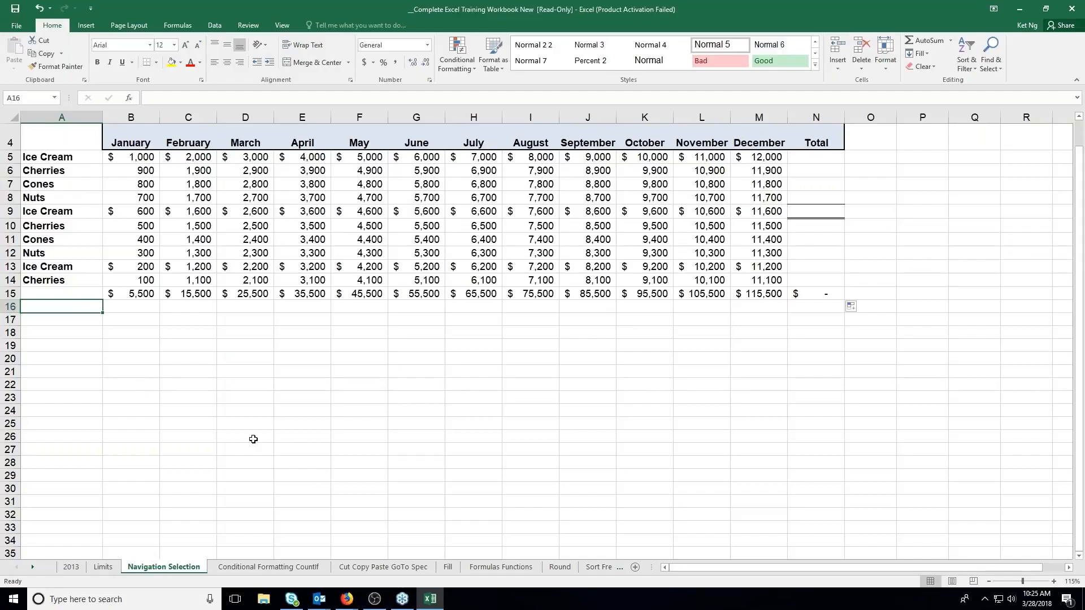
text(Ta)
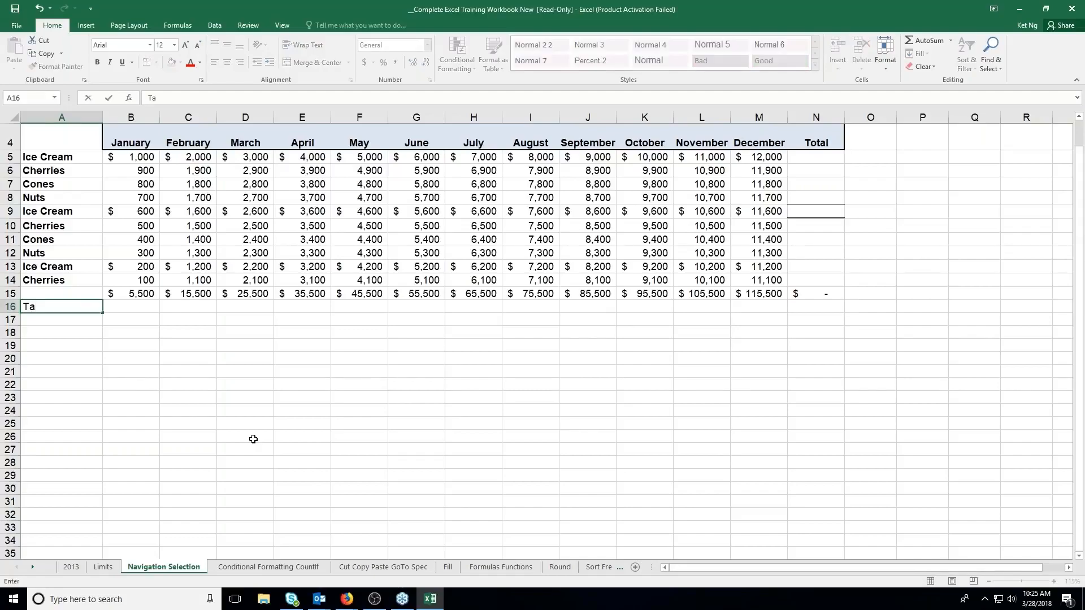
text(x)
key(Return)
Enter the tax rate .1 in A17, below the Tax label
key(Up)
key(Up)
key(Right)
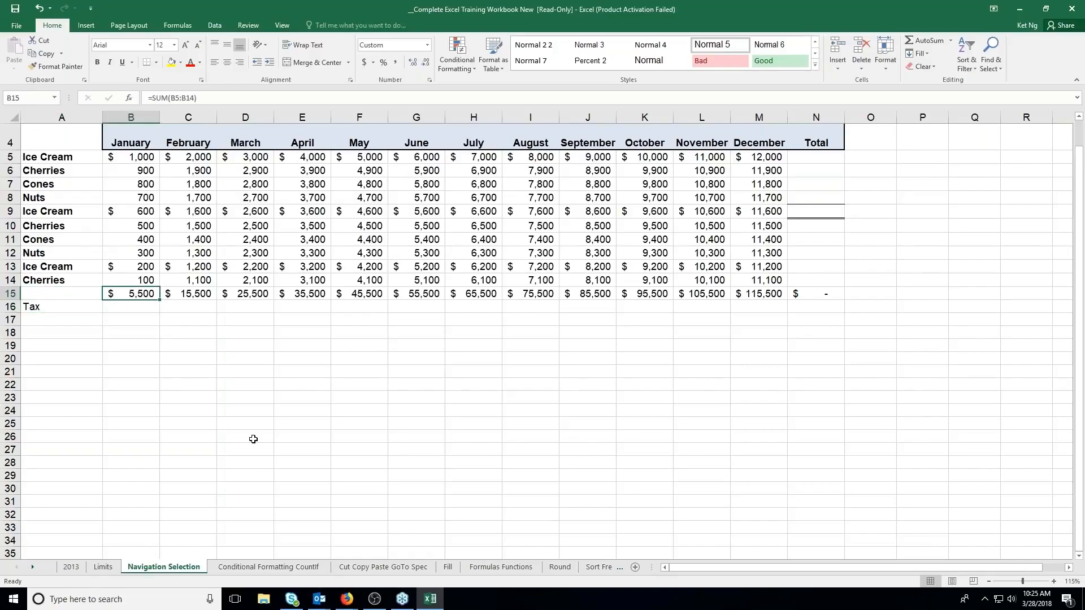
key(Left)
key(Down)
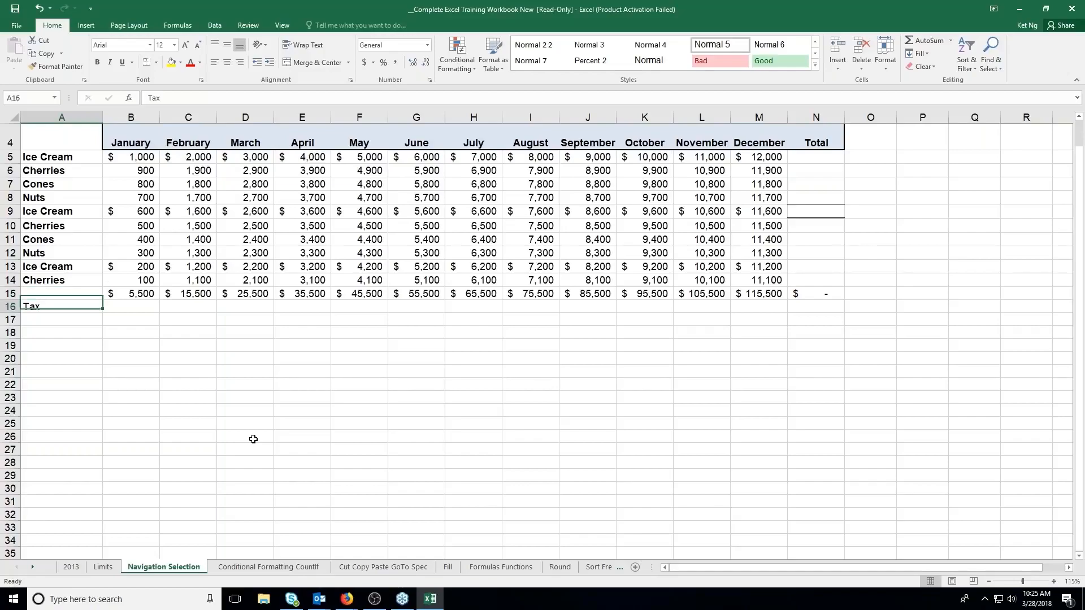
key(Right)
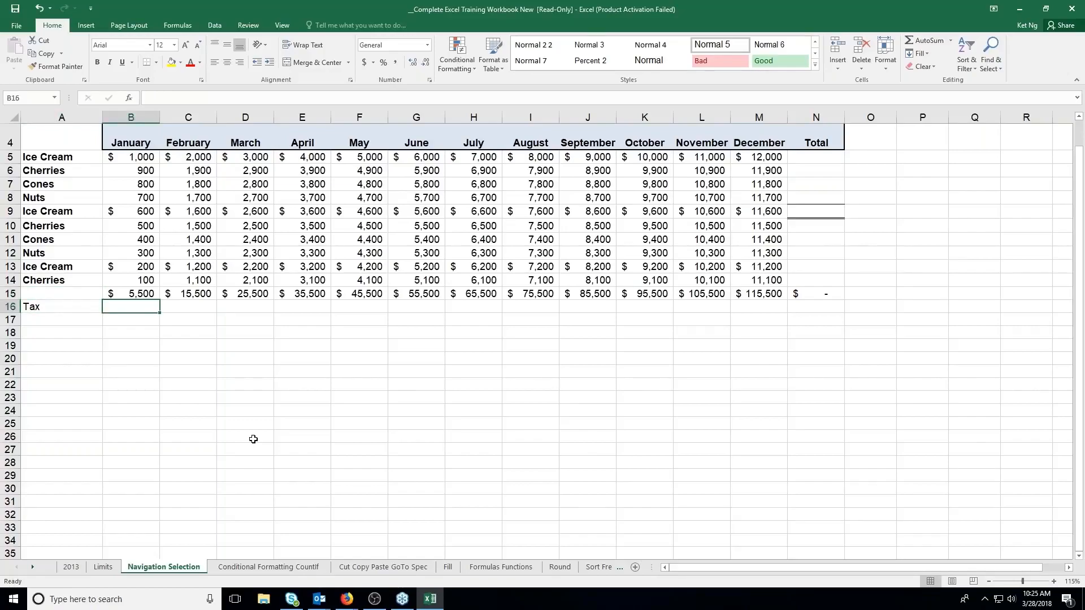
key(Down)
key(Left)
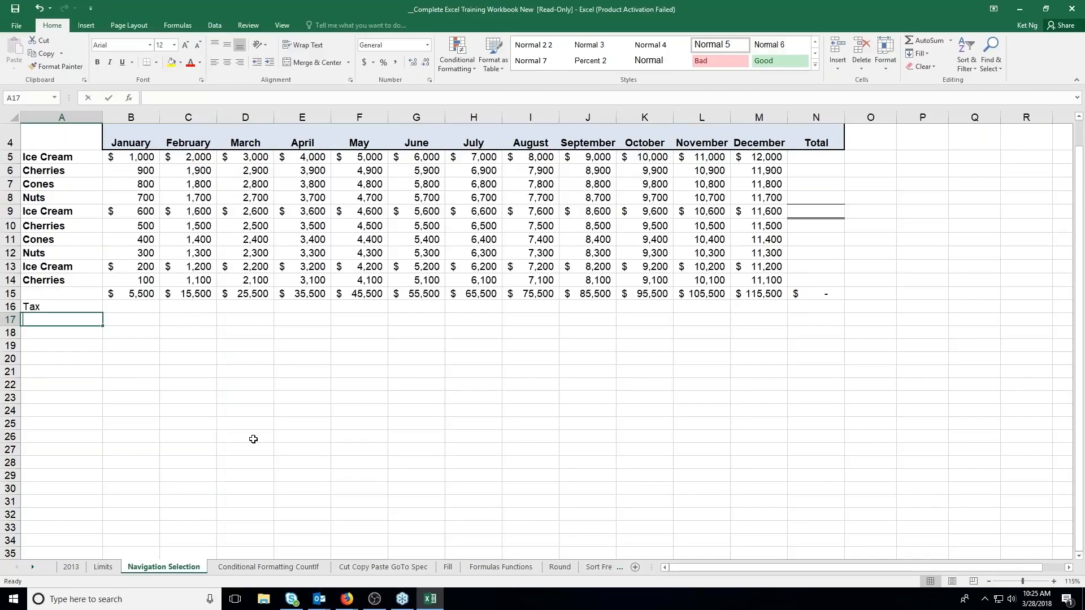
text(.1)
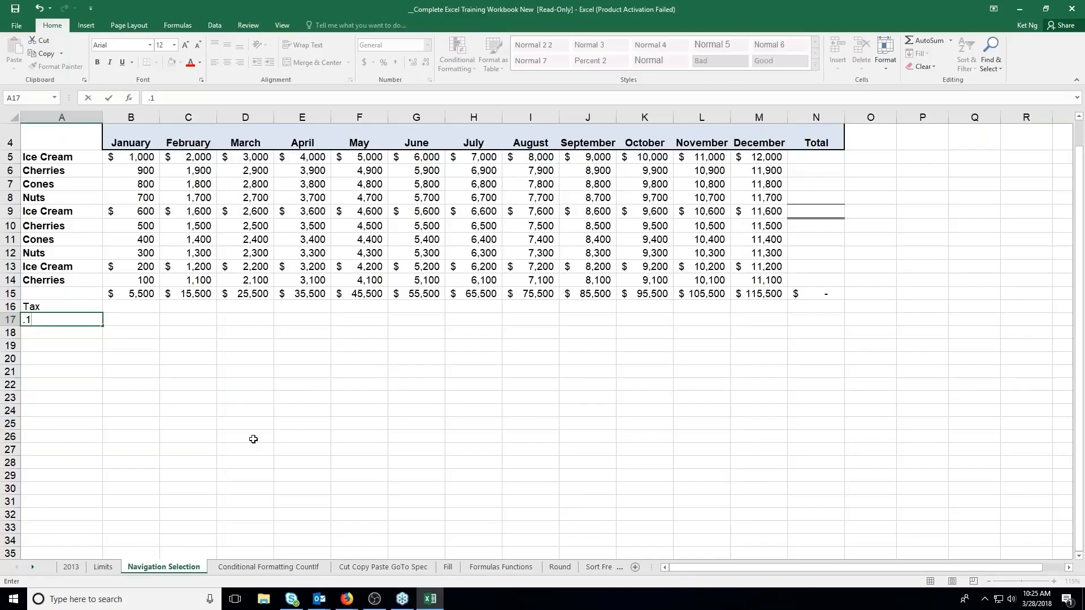
key(Return)
Calculate January's tax in B16 with the formula =B15*A17
key(Up)
key(Up)
key(Right)
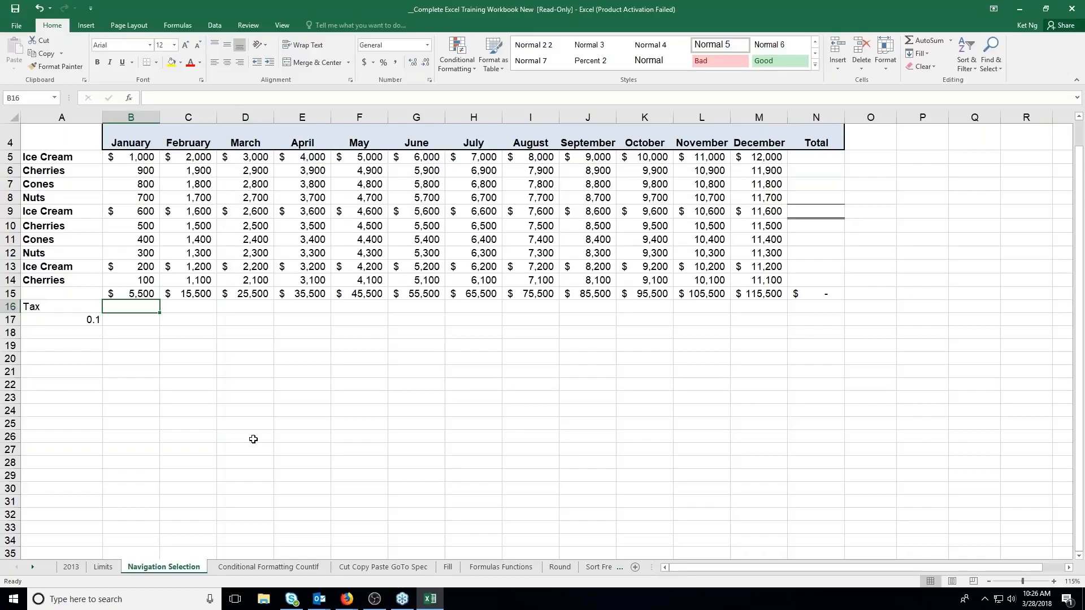
text(=)
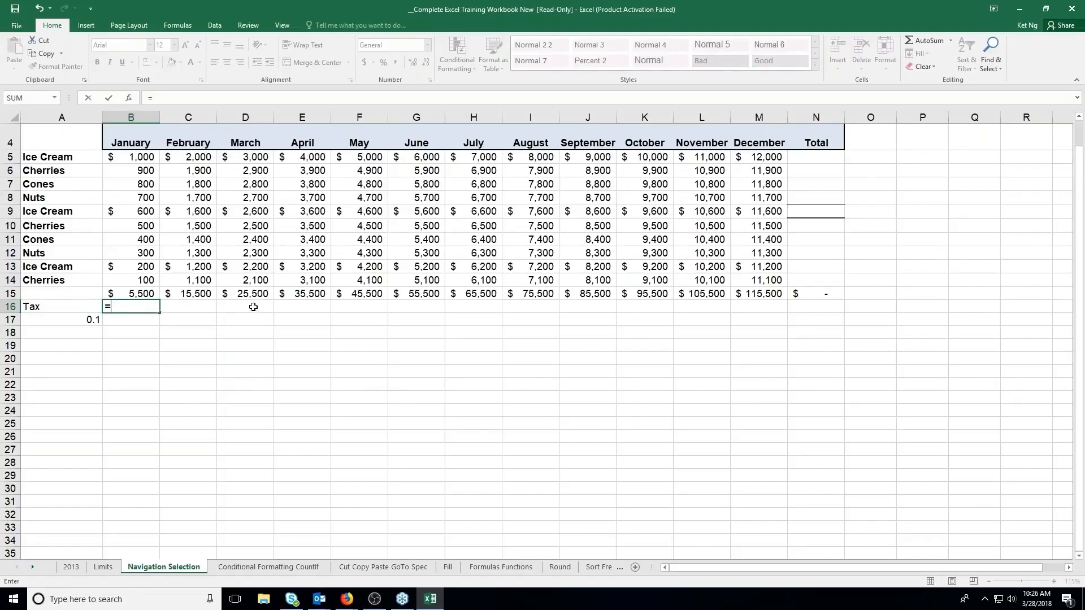
click(140, 295)
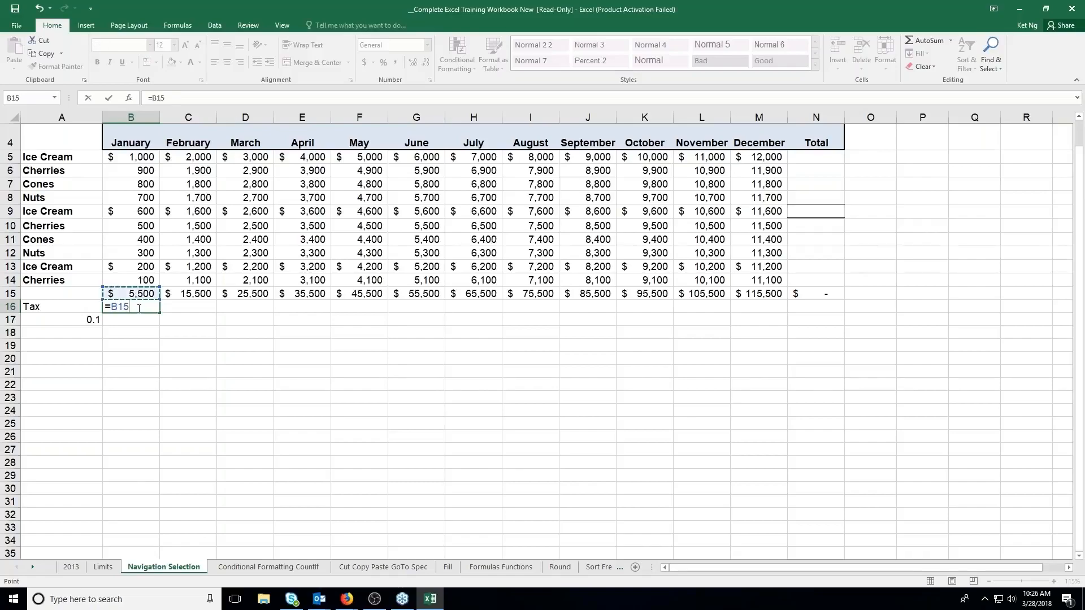
text(*)
click(89, 320)
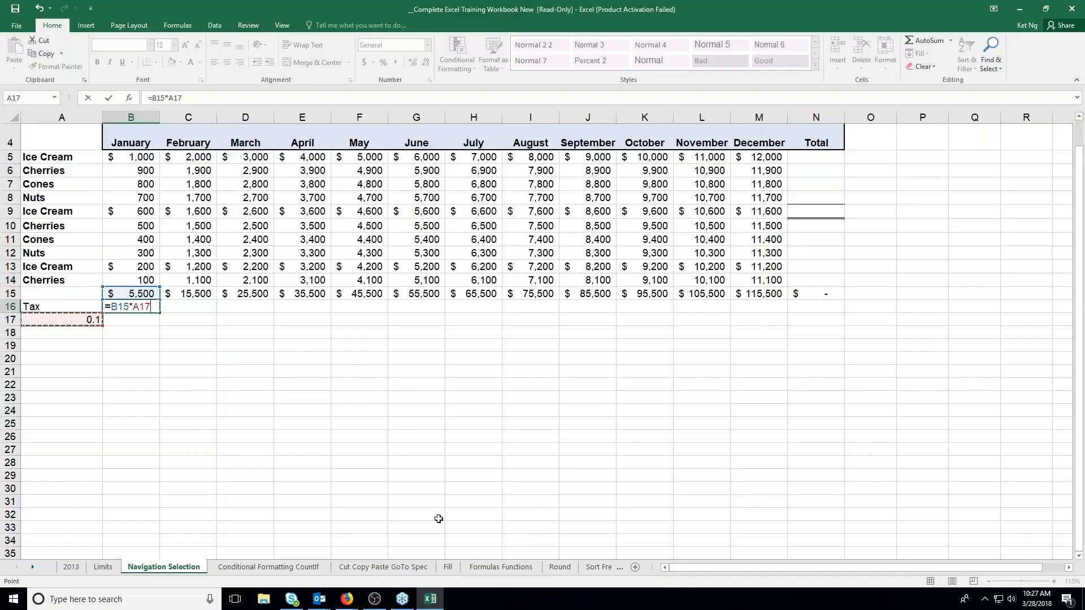
key(Return)
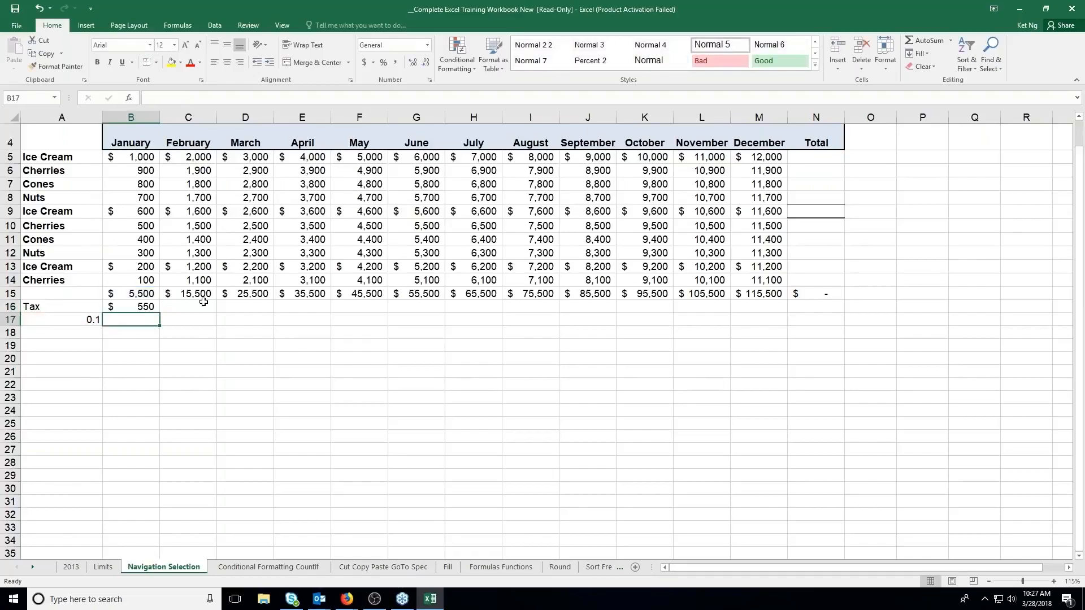
Copy the January tax formula from B16 across the Tax row through December, M16
click(153, 306)
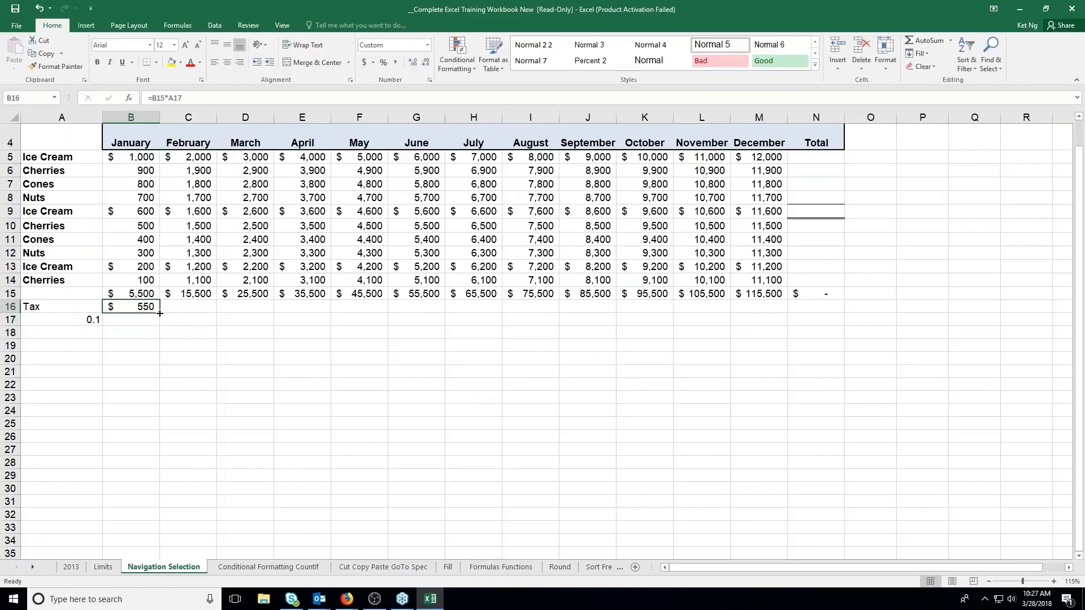
drag(160, 312, 786, 312)
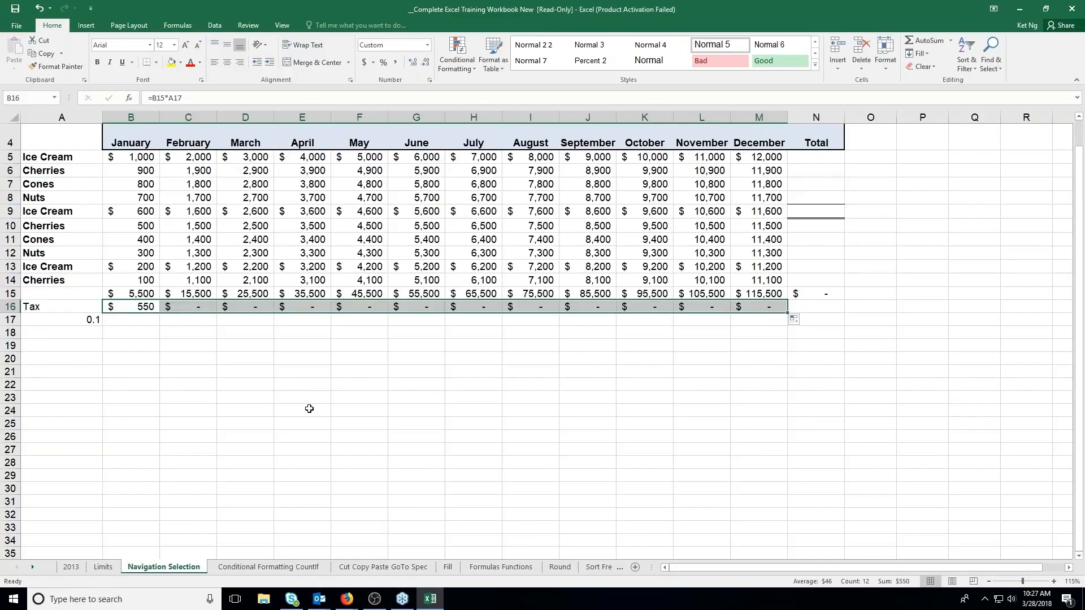
click(134, 308)
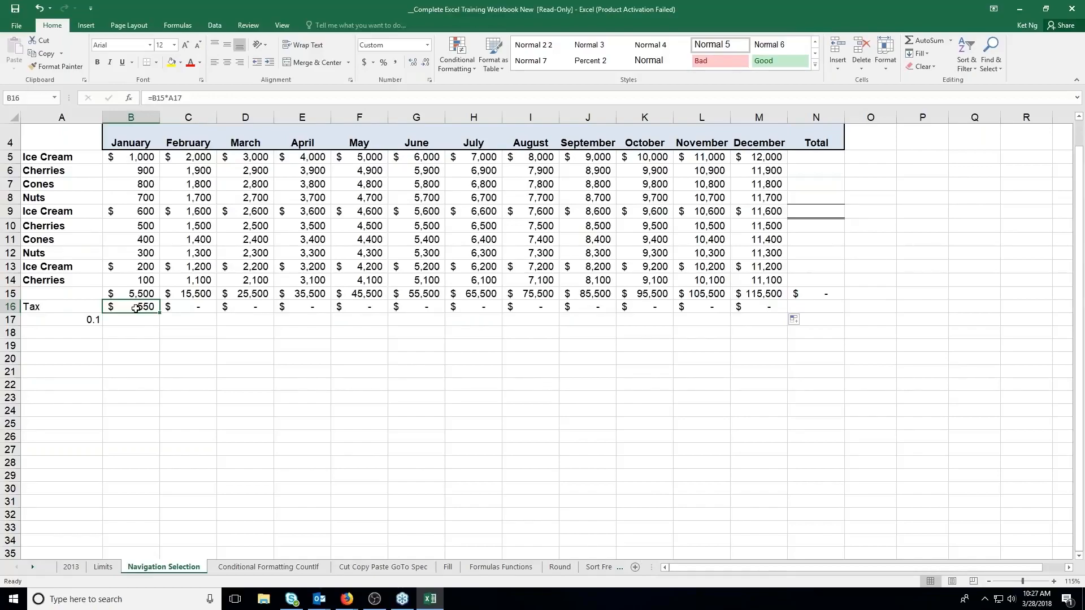
Examine the total and tax-rate cells in rows 15 and 17 that the January tax formula and its February and March copies refer to
click(148, 295)
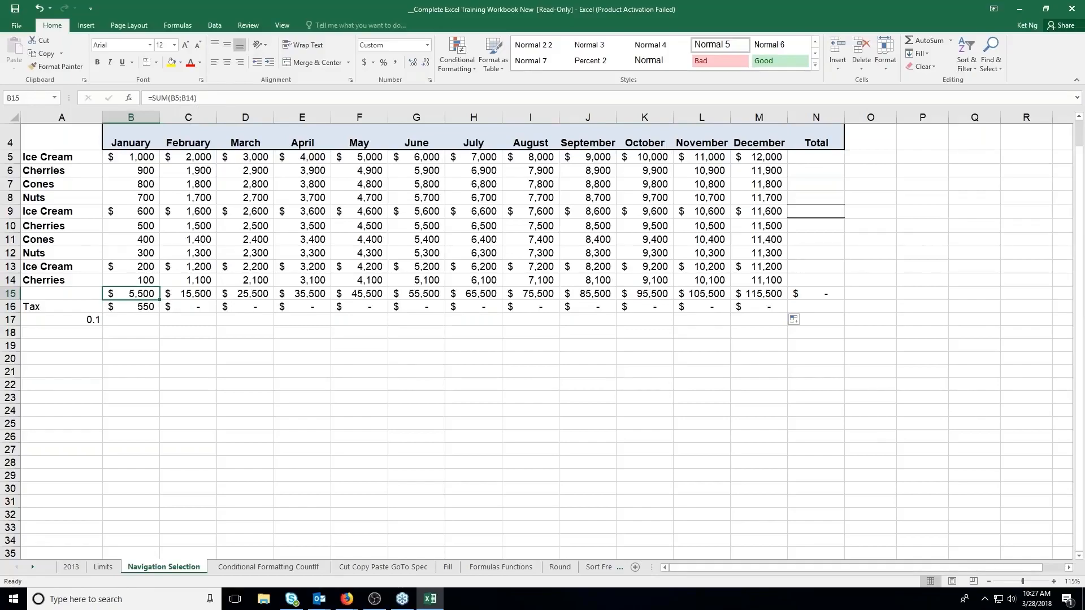
click(183, 291)
click(256, 293)
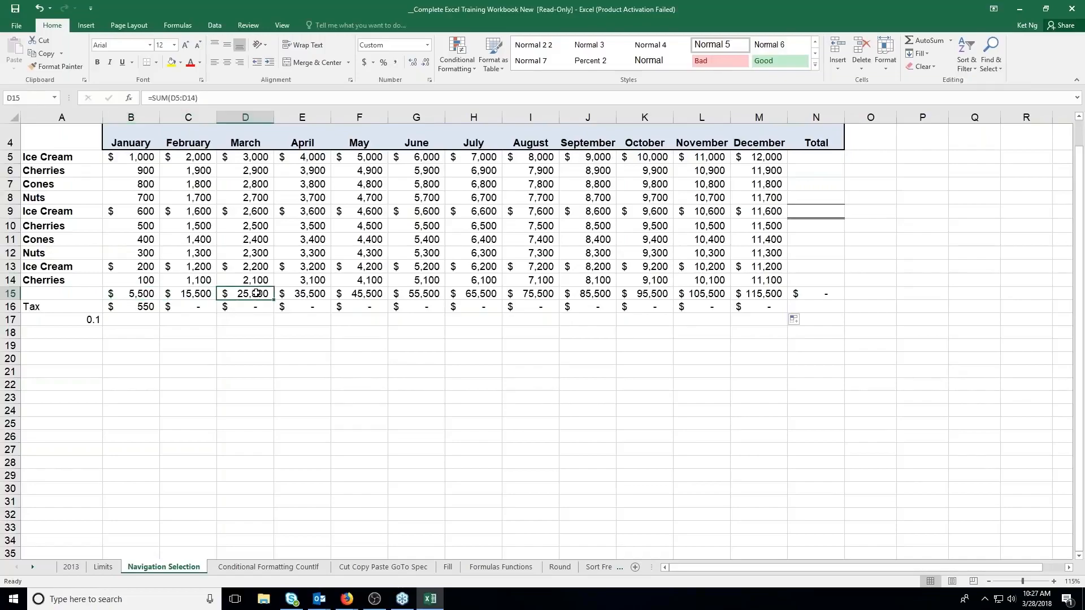
click(145, 306)
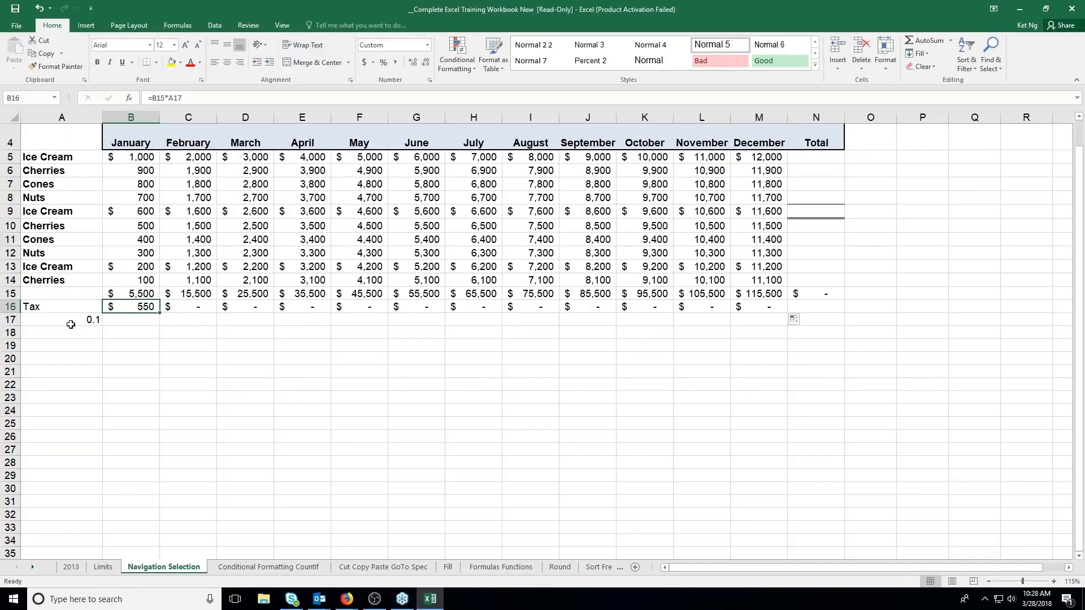
click(89, 320)
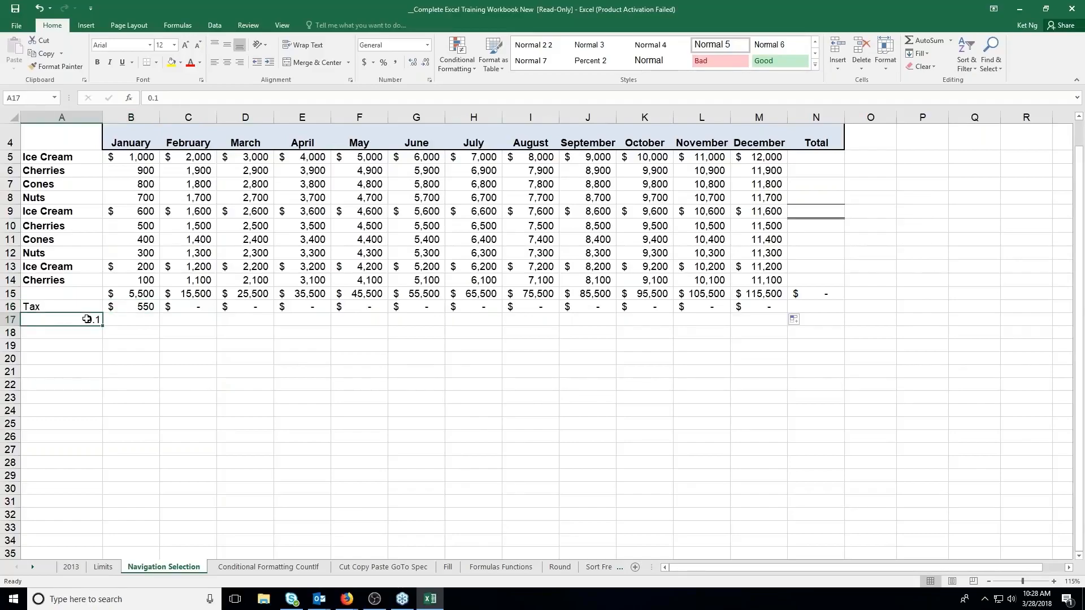
click(126, 321)
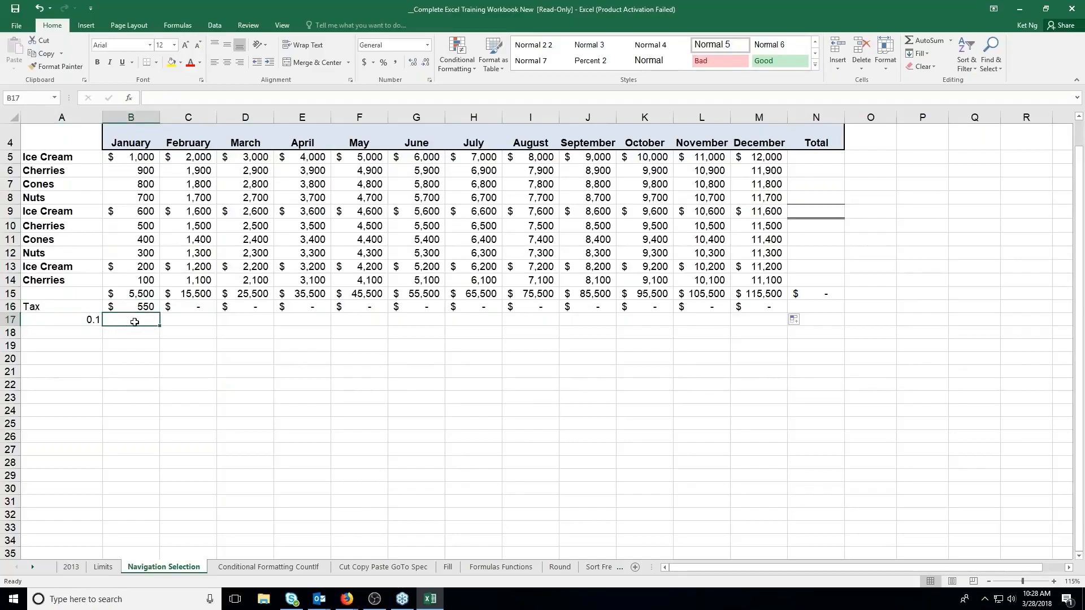
click(187, 320)
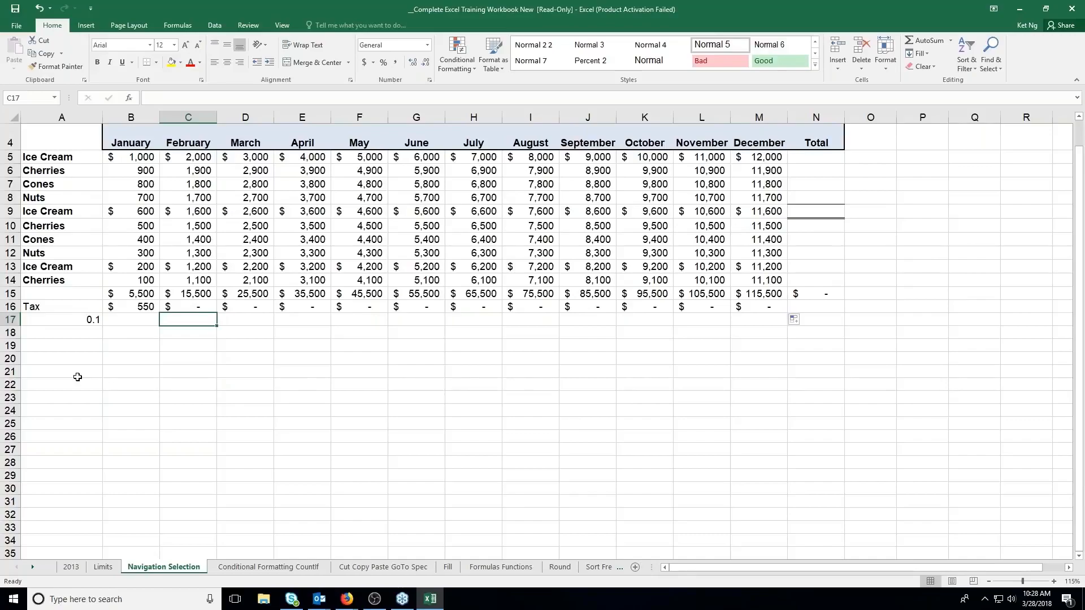
click(178, 296)
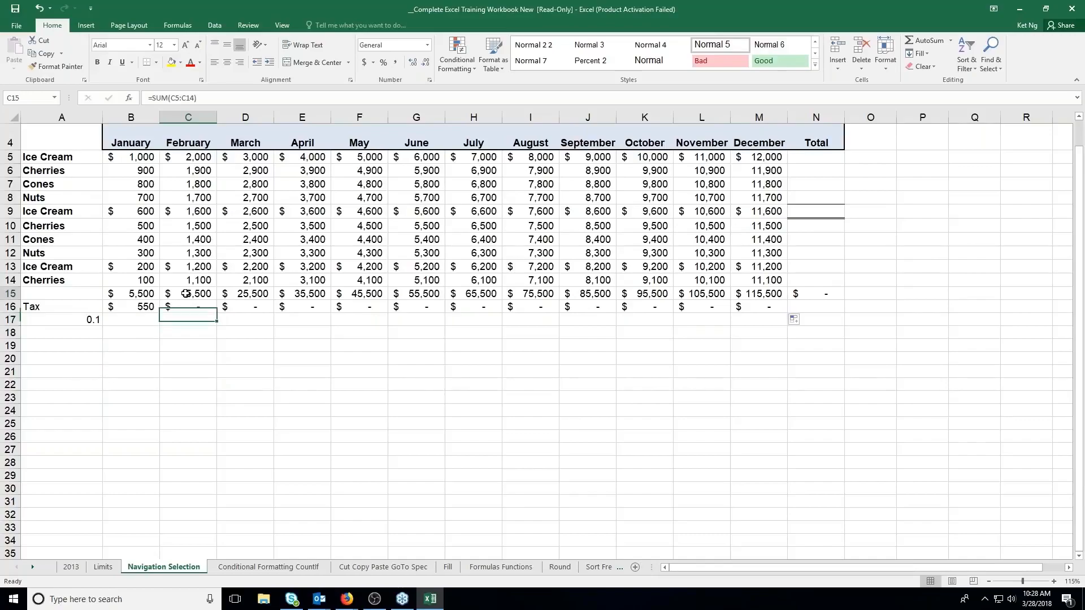
click(137, 320)
click(249, 295)
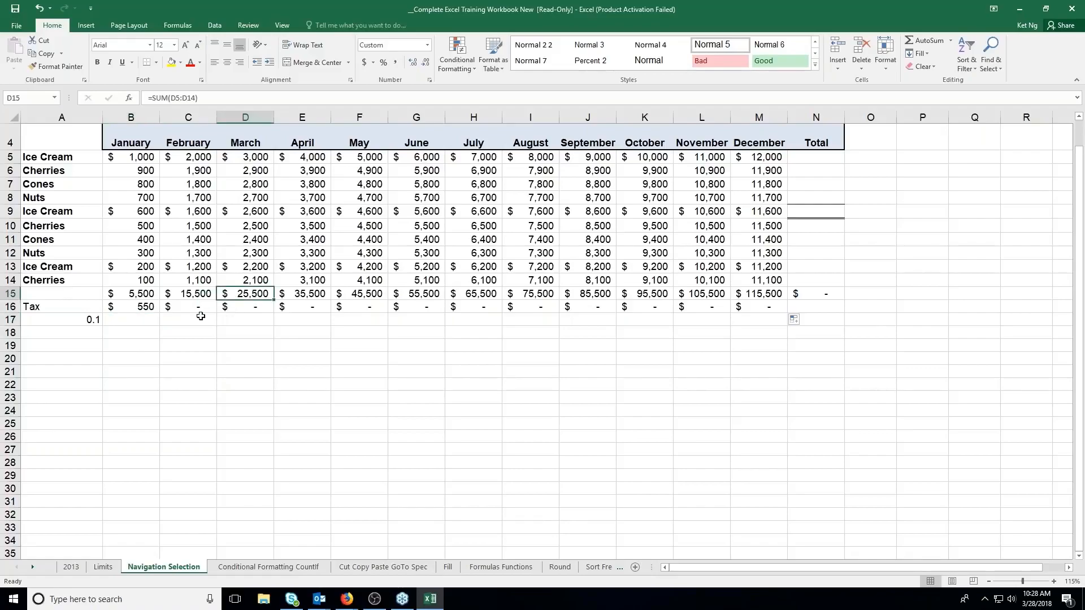
click(199, 318)
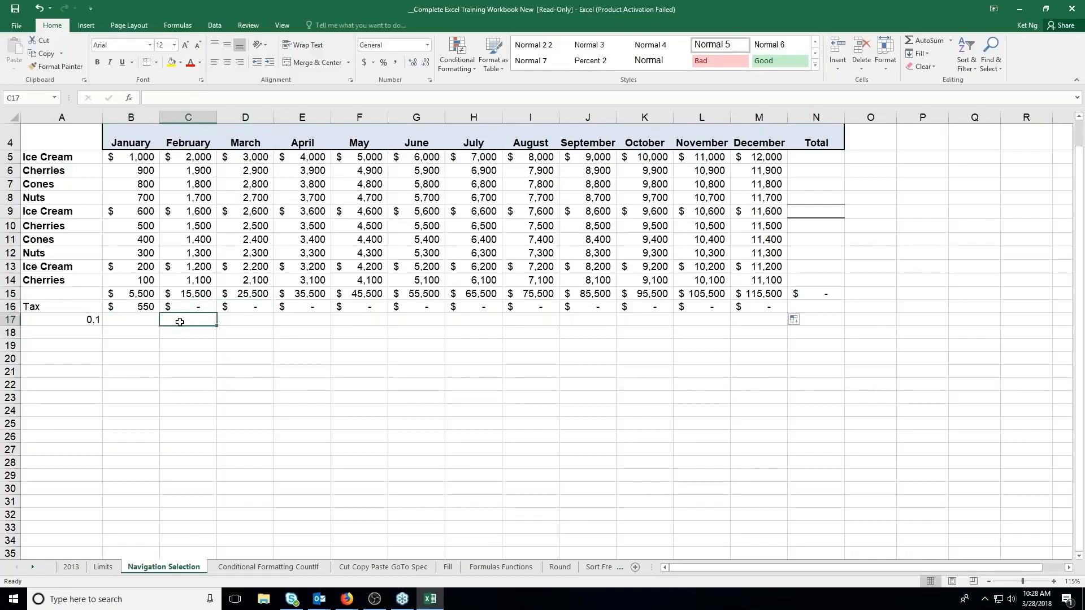
click(139, 306)
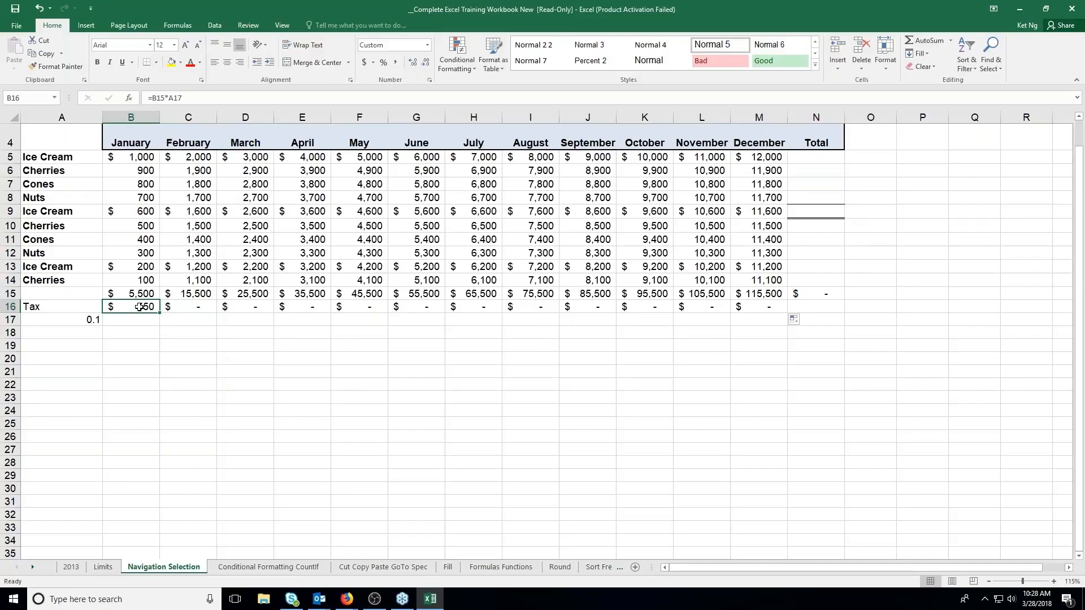
Examine which total and tax-rate cells the January, February and March tax formulas in B16:D16 refer to
double_click(139, 306)
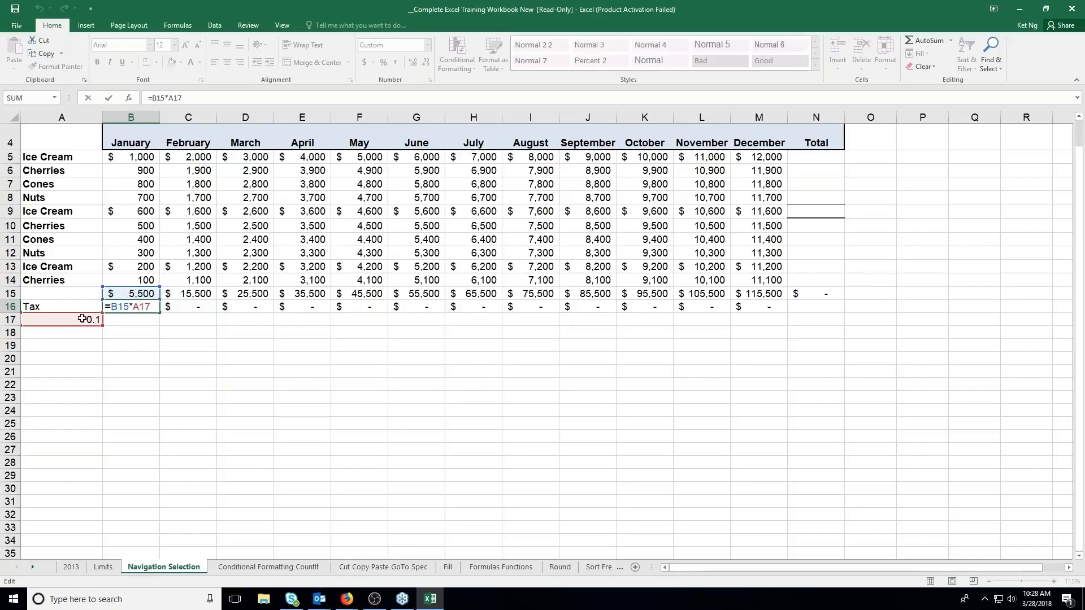
click(109, 99)
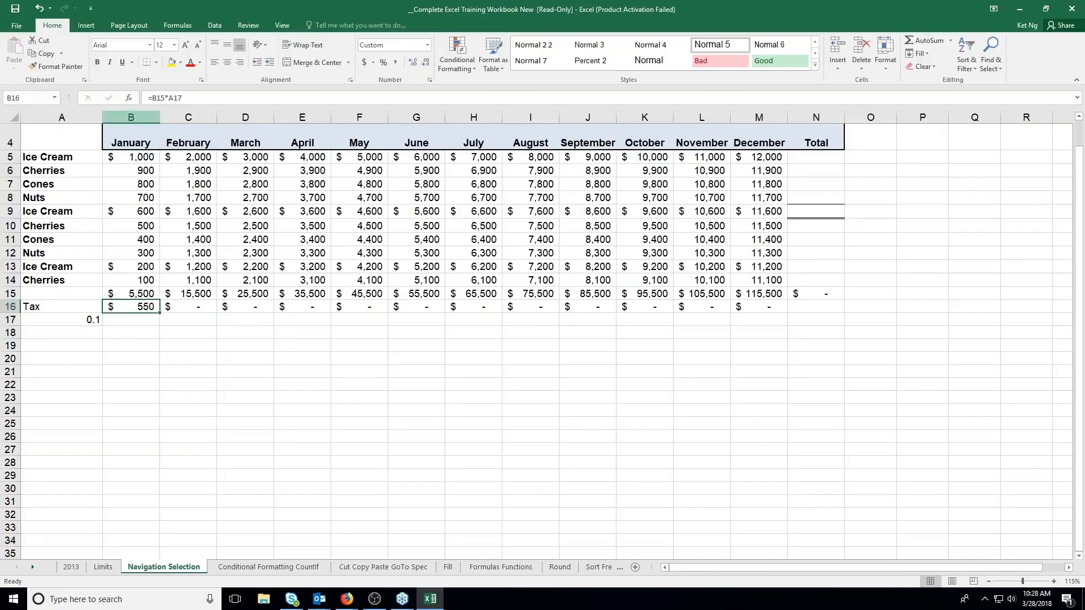
double_click(201, 307)
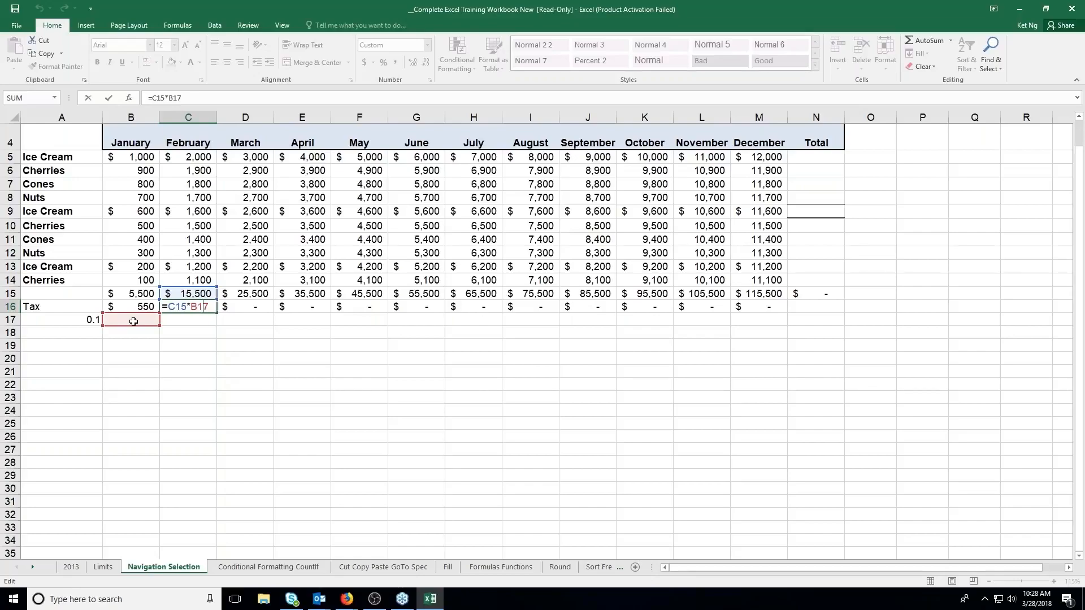
key(Return)
click(245, 308)
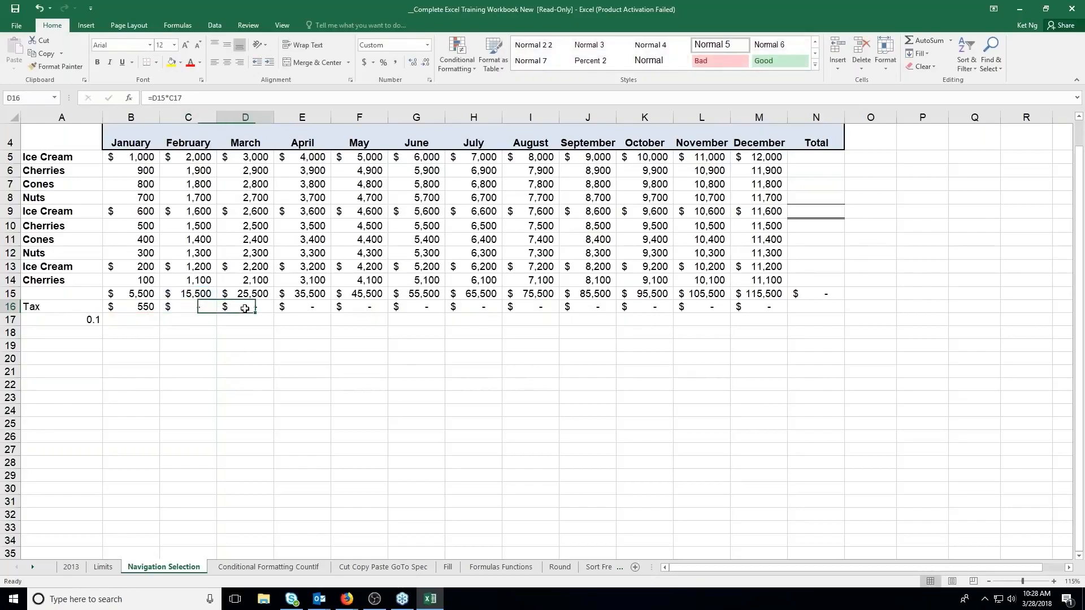
double_click(245, 308)
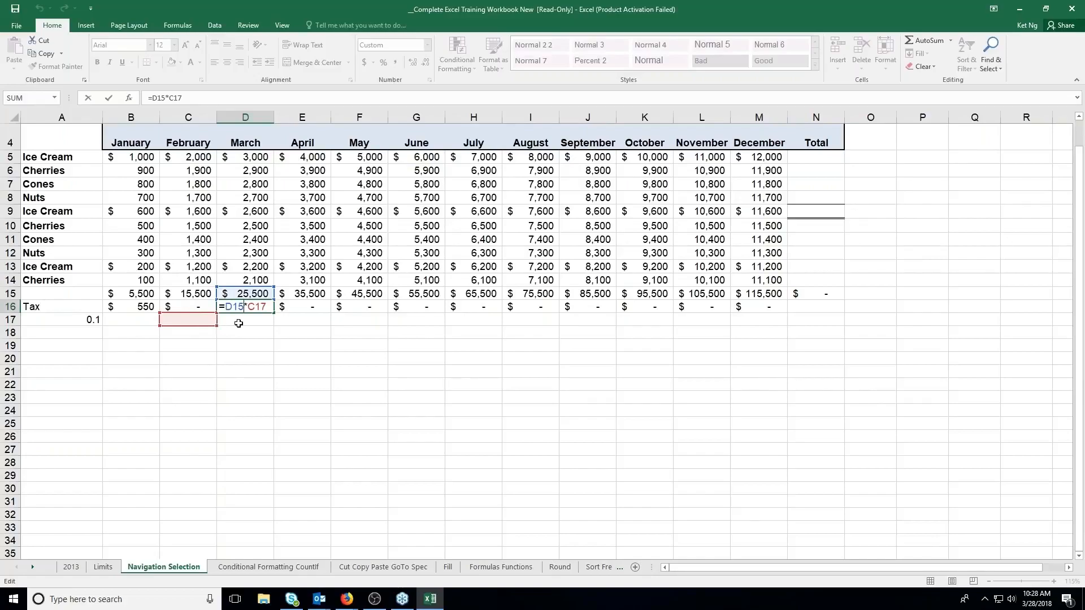
key(Return)
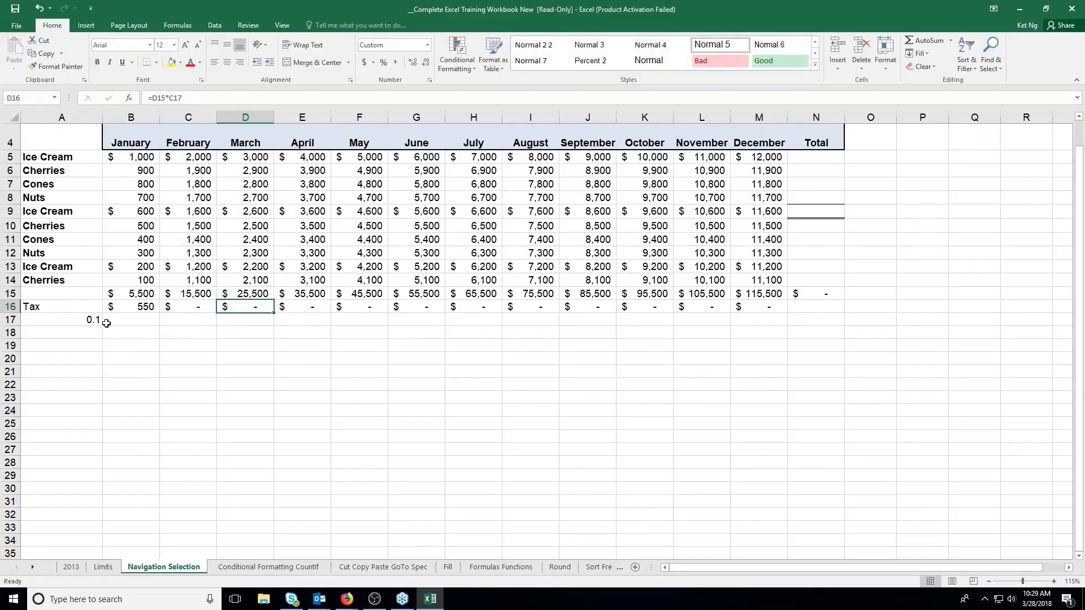
click(90, 320)
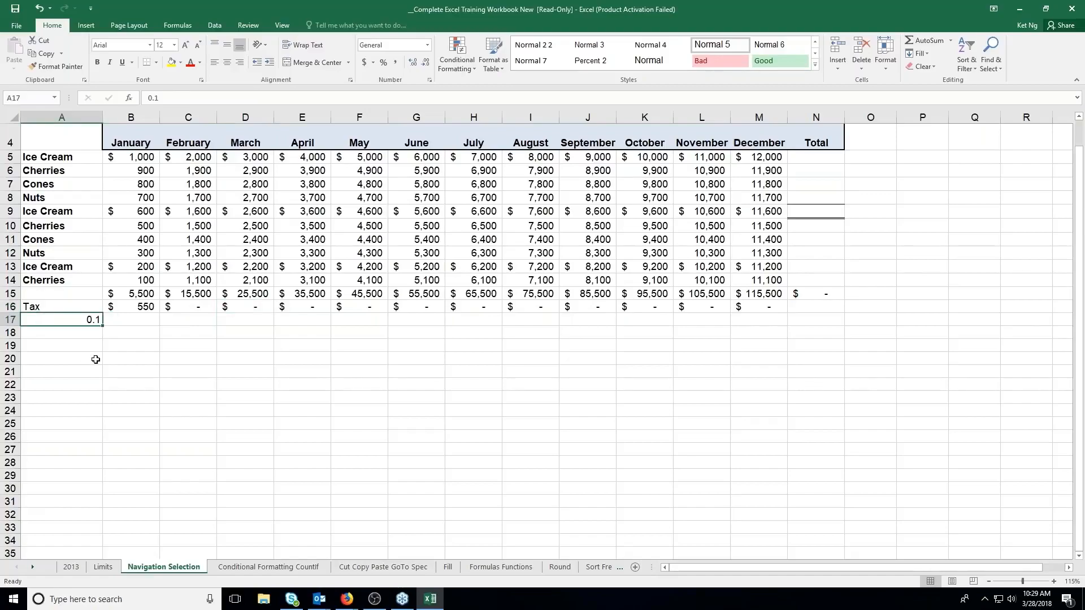
Lock the column of the tax-rate reference in January's tax formula in B16, making it =B15*$A17
click(144, 307)
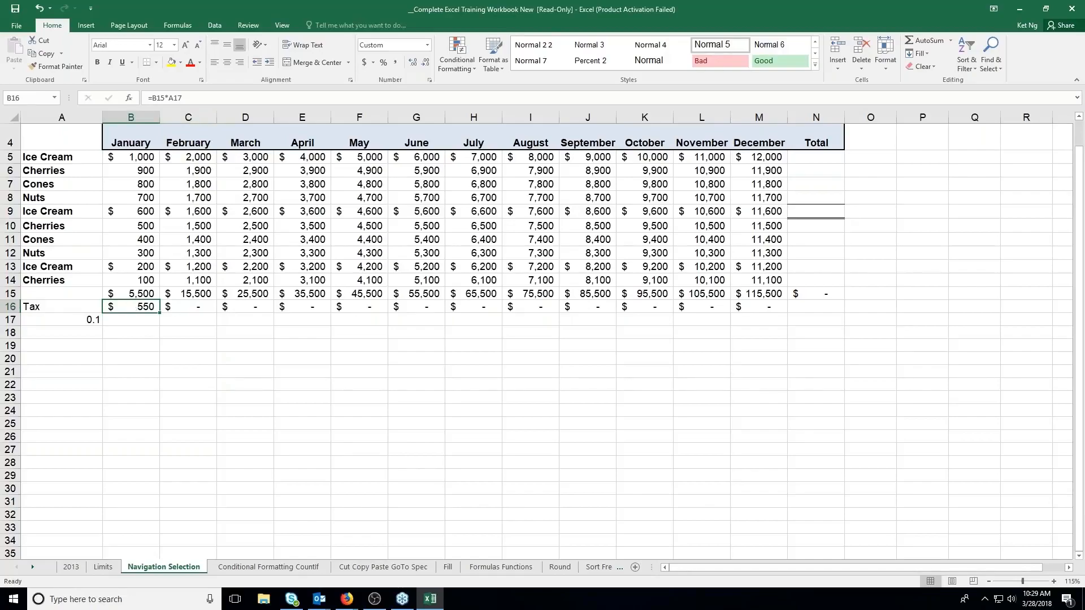
click(174, 98)
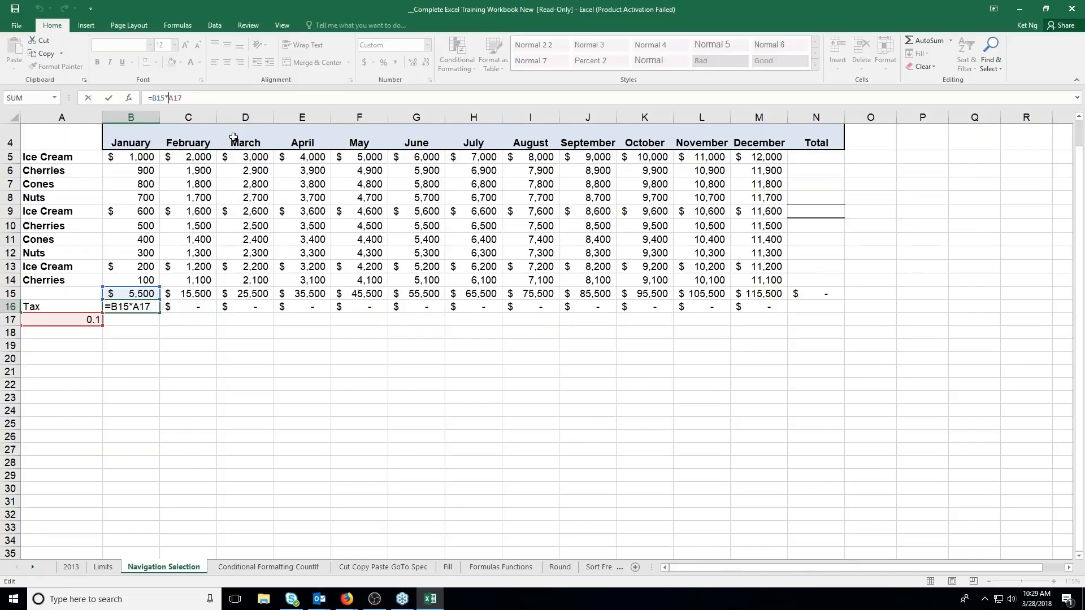
text($A$)
key(BackSpace)
key(BackSpace)
key(F4)
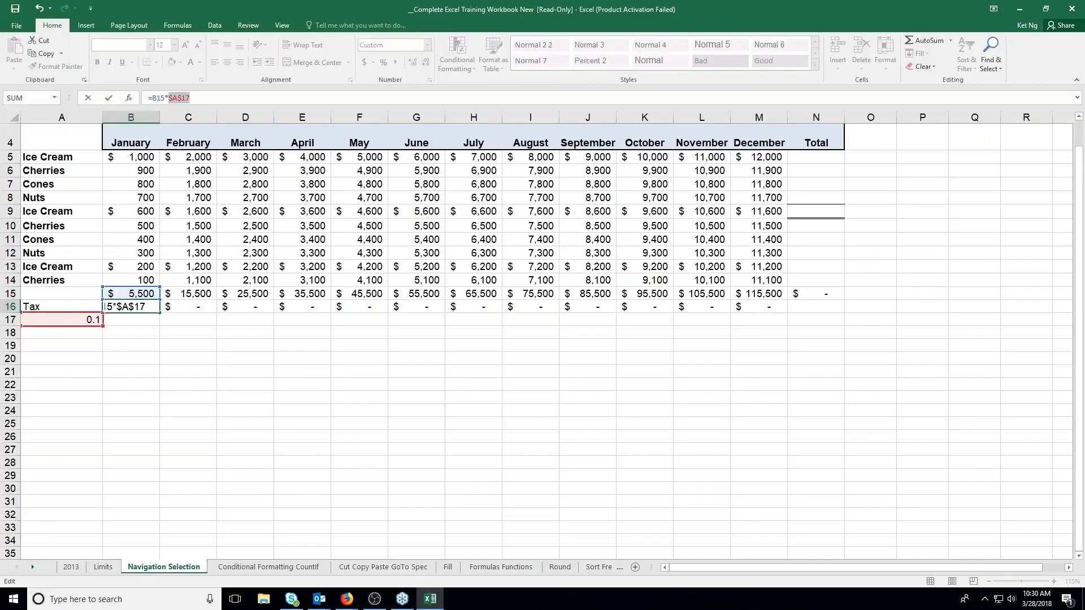
key(F4)
key(F4)
key(F4)
key(F4)
key(F4)
key(F4)
click(106, 99)
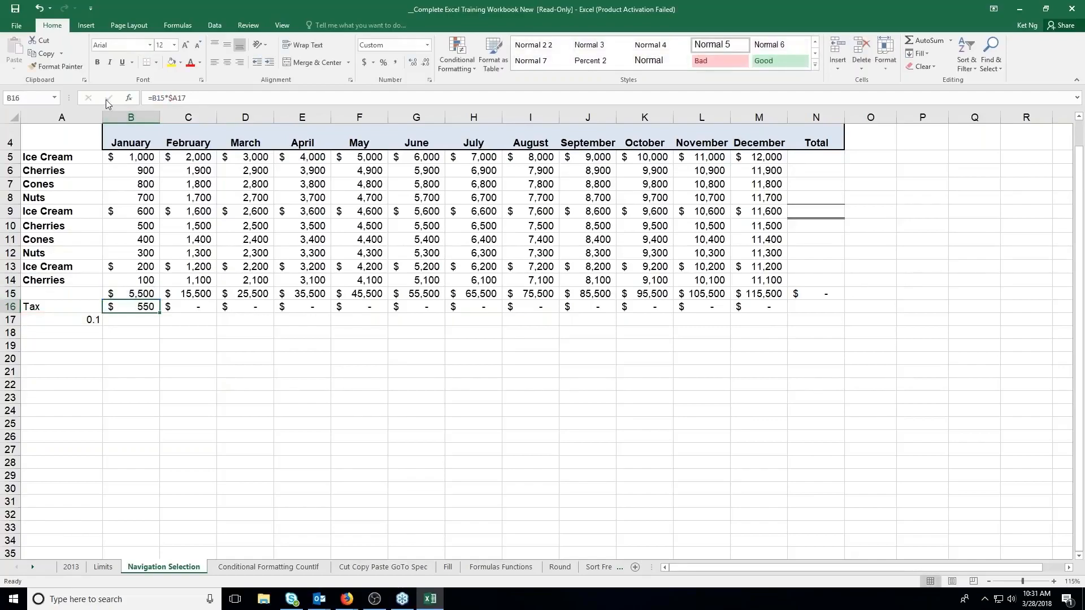
Copy the column-locked January tax formula across the Tax row through M16 and check the formulas from January to April
drag(159, 312, 779, 314)
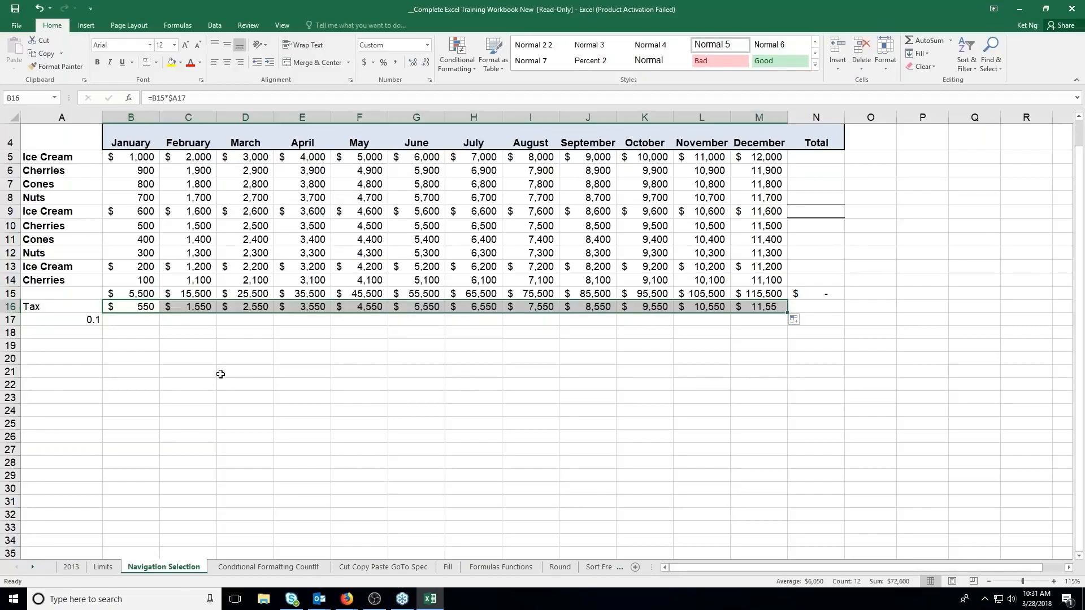
click(143, 307)
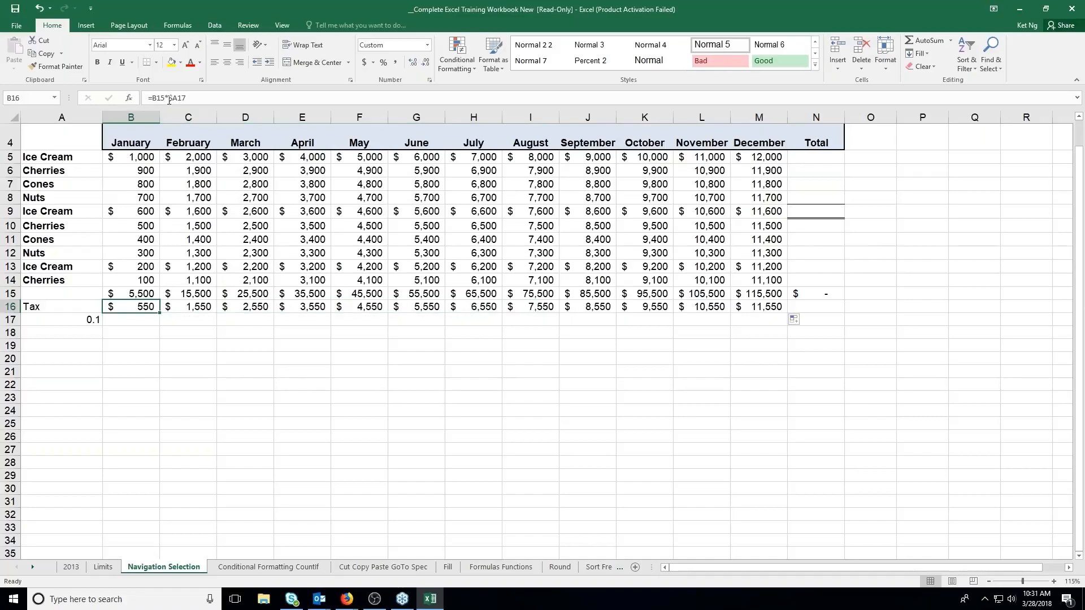
click(196, 310)
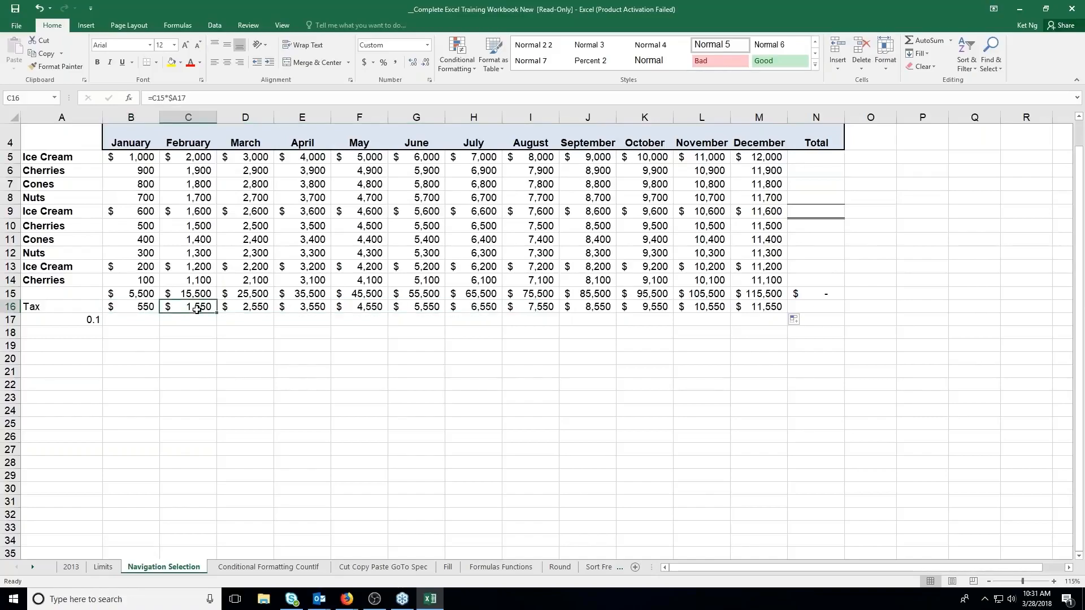
click(249, 309)
click(302, 306)
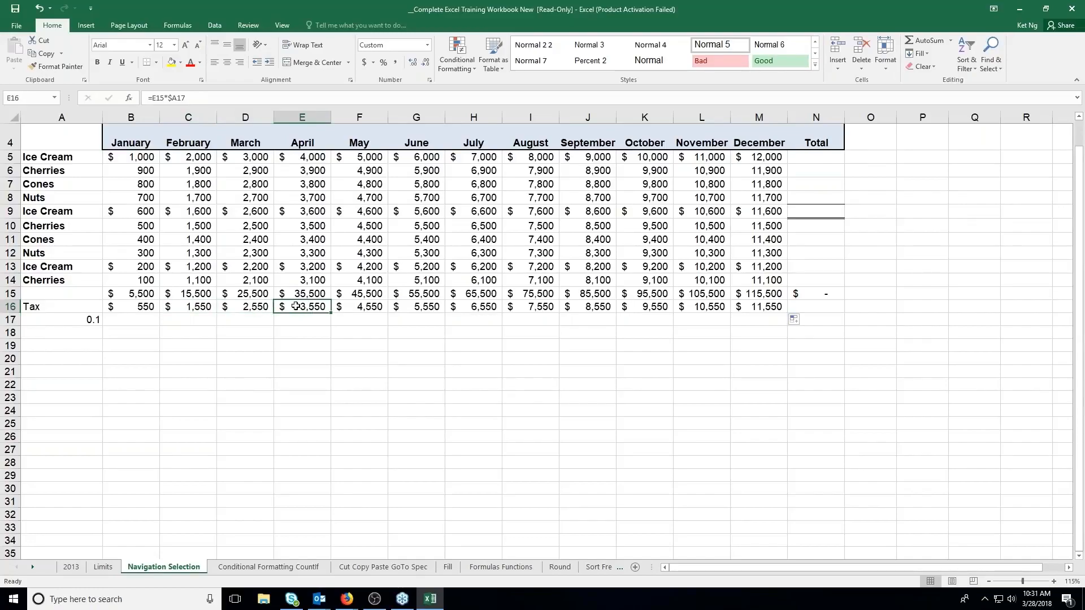
Compare the total formulas in B15 and C15 with January's tax formula in B16 and the rate cell A17
click(149, 292)
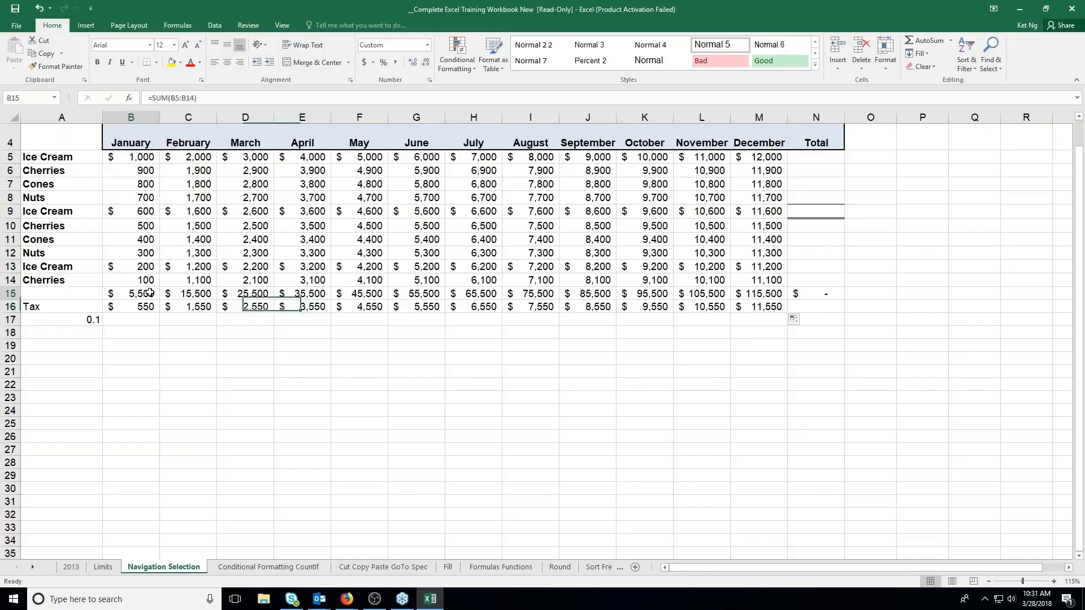
click(182, 295)
click(150, 307)
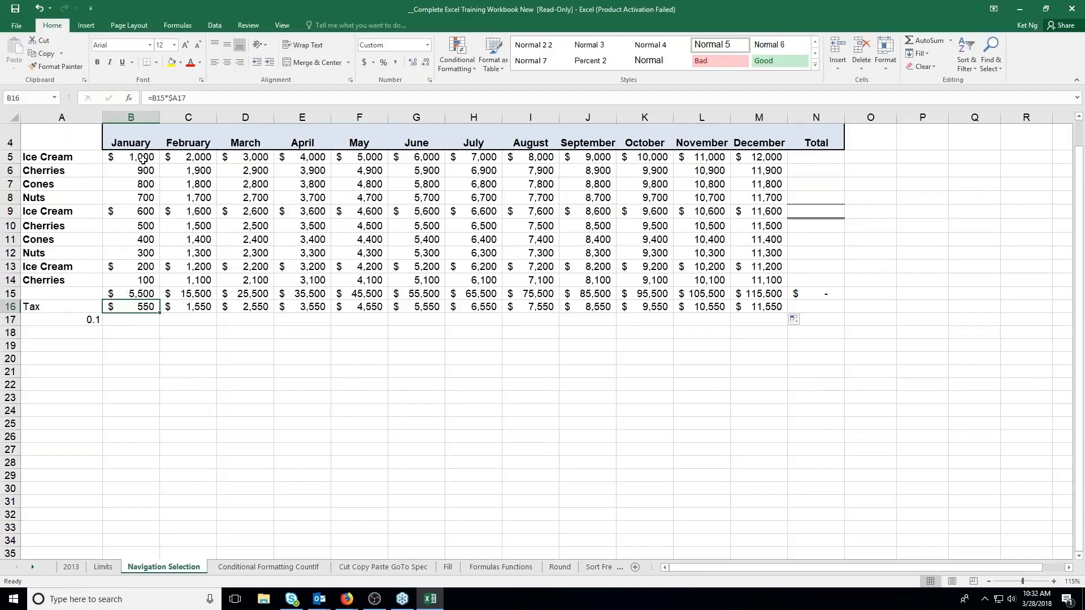
click(91, 315)
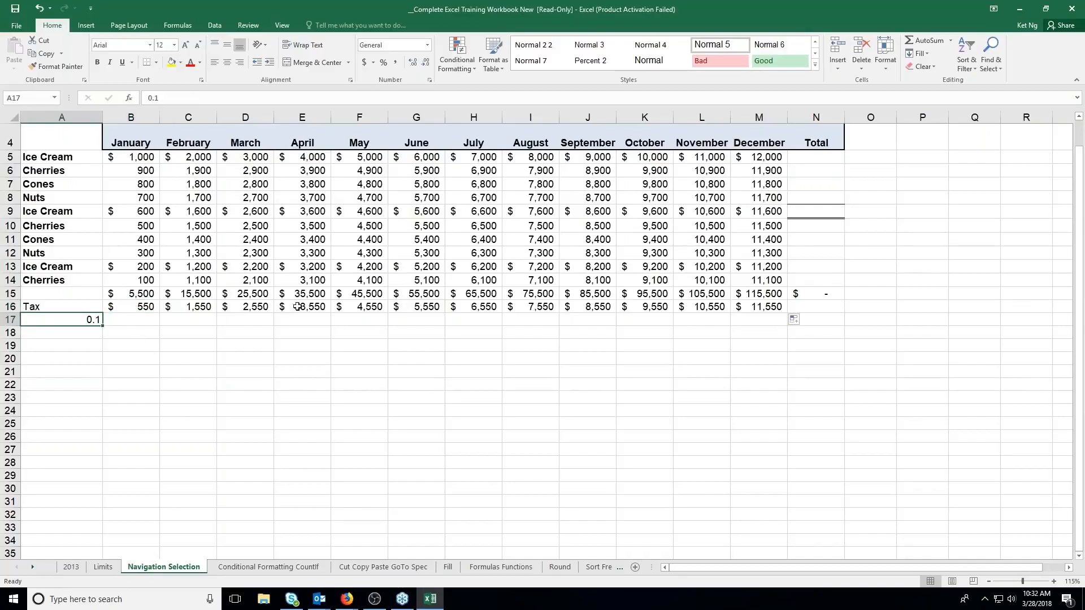
click(133, 319)
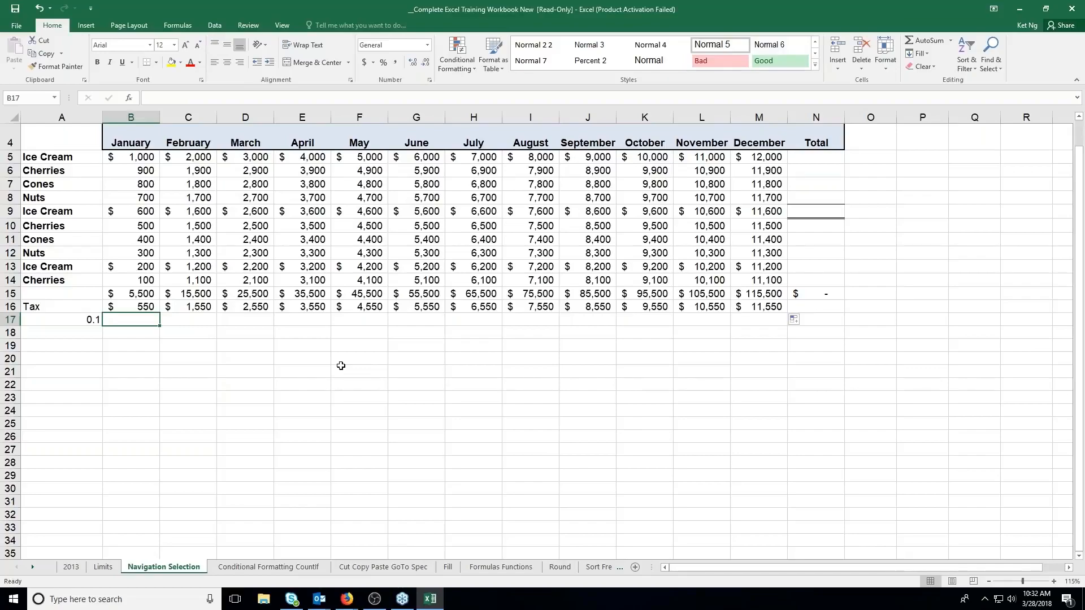
click(145, 306)
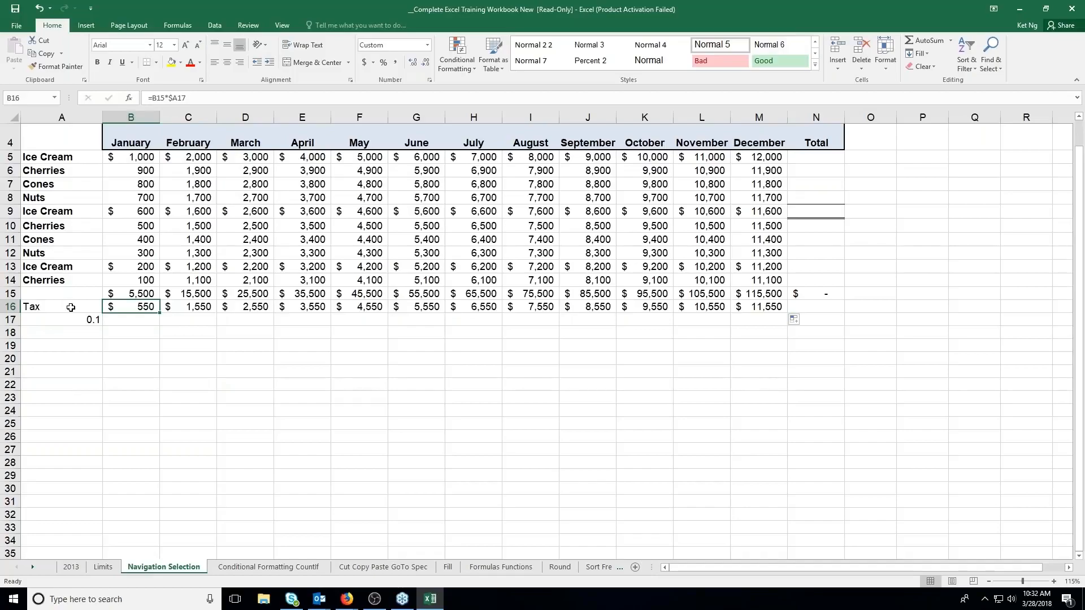
click(144, 294)
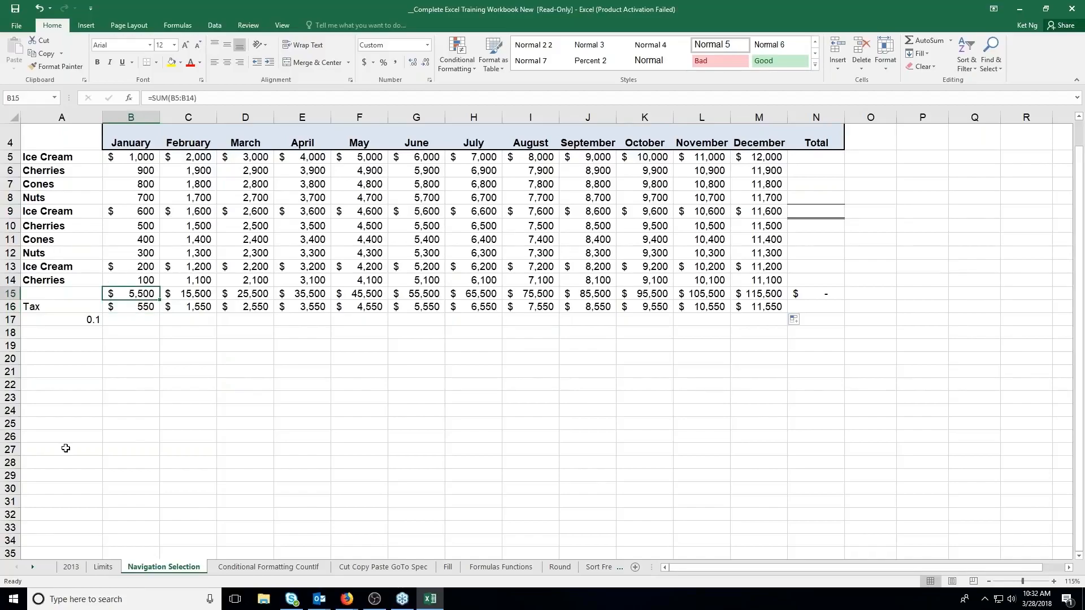
click(131, 319)
text(=)
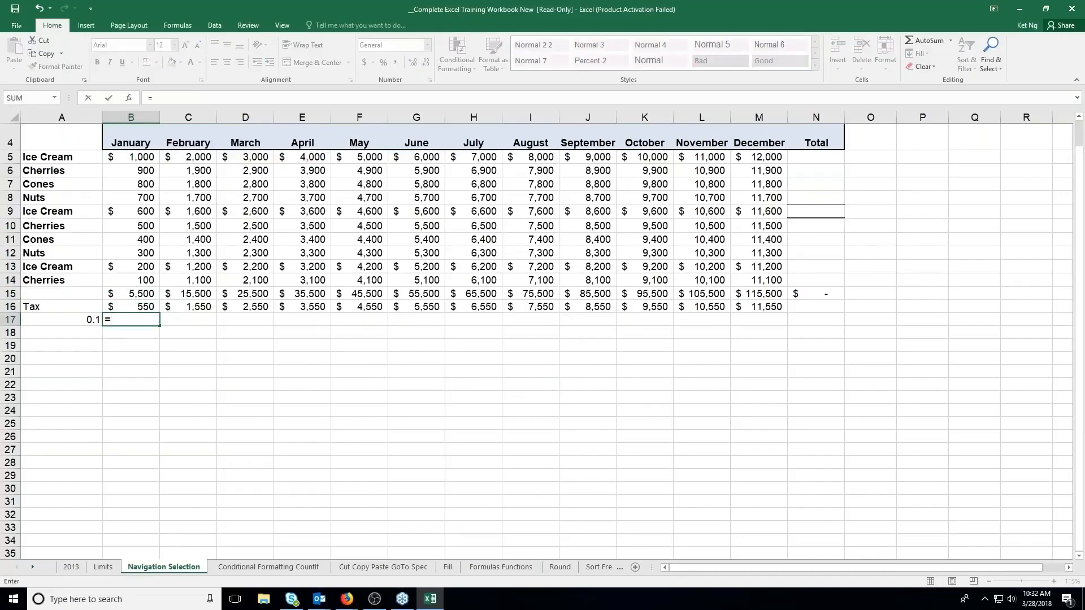
click(143, 306)
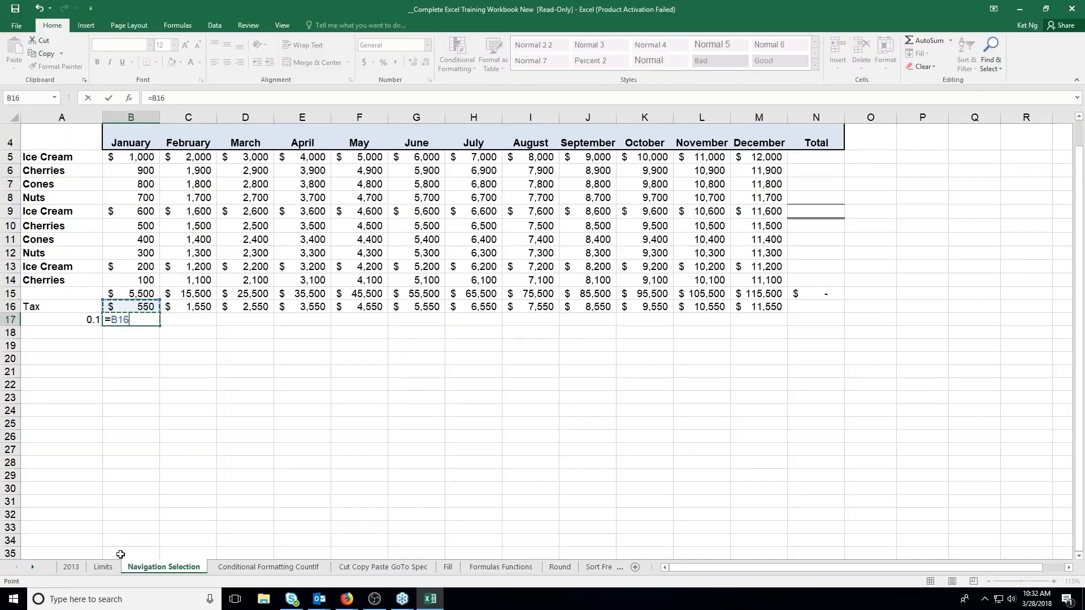
key(Escape)
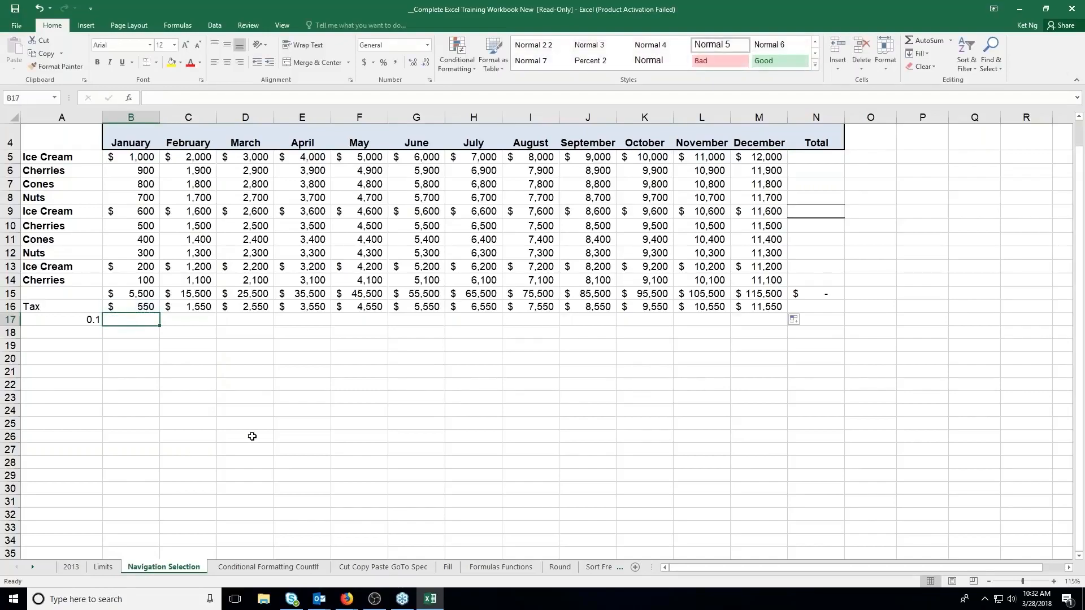
Enter the formula =5+2*3 in the empty cell E21 below the table
click(304, 372)
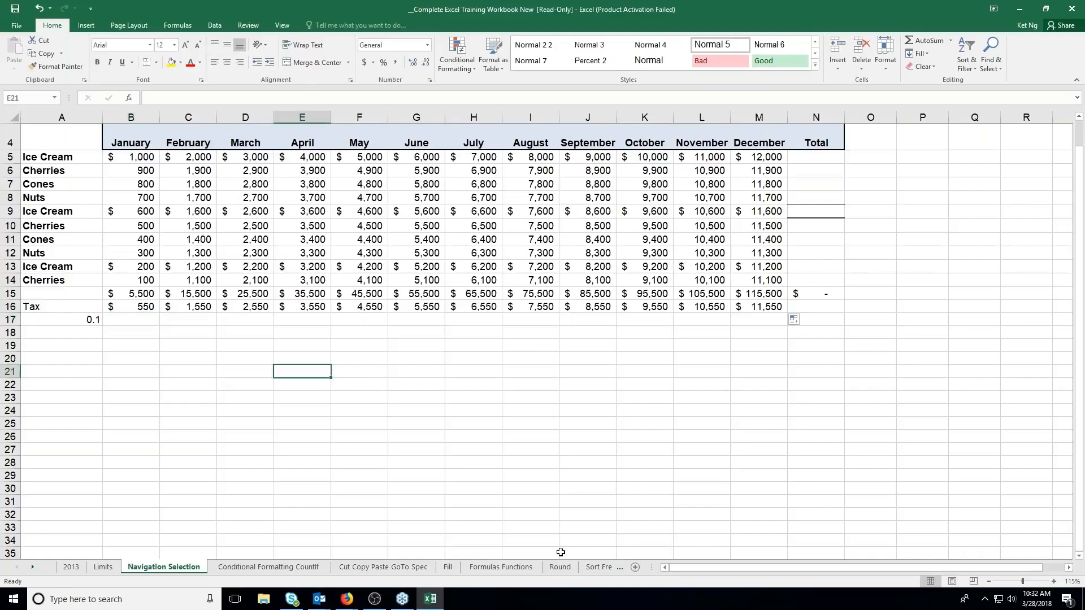
text(=)
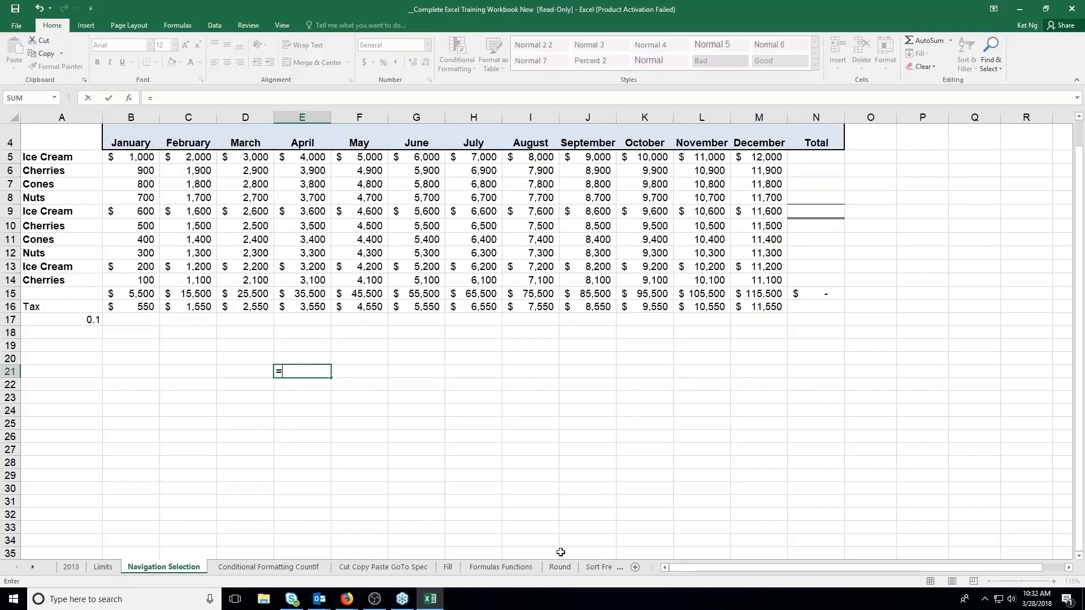
text(5+2*3)
key(Return)
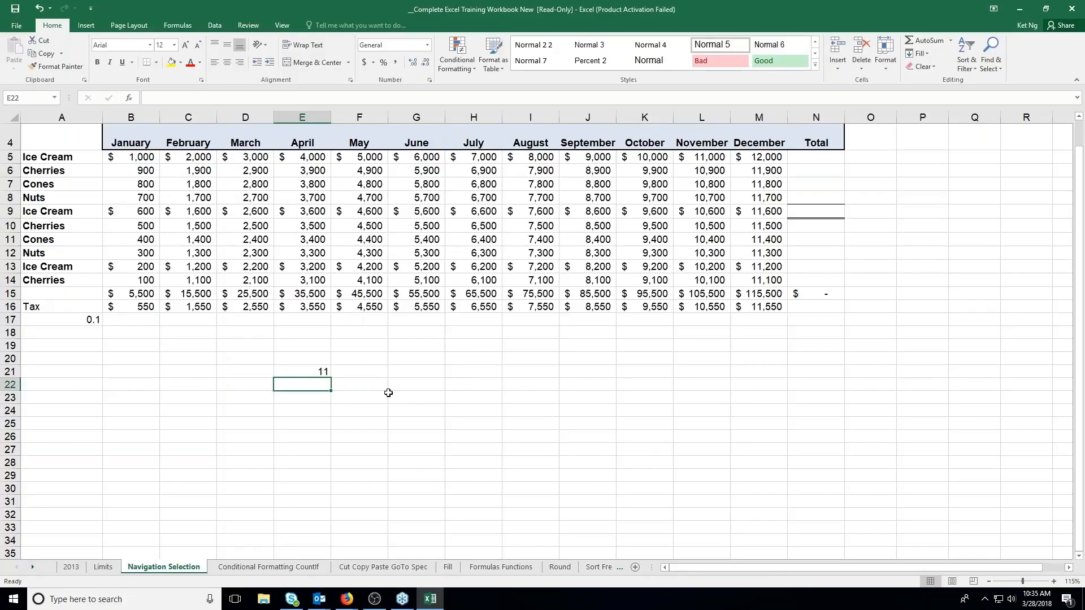
Add parentheses around the addition in E21 so the formula reads =(5+2)*3
key(Up)
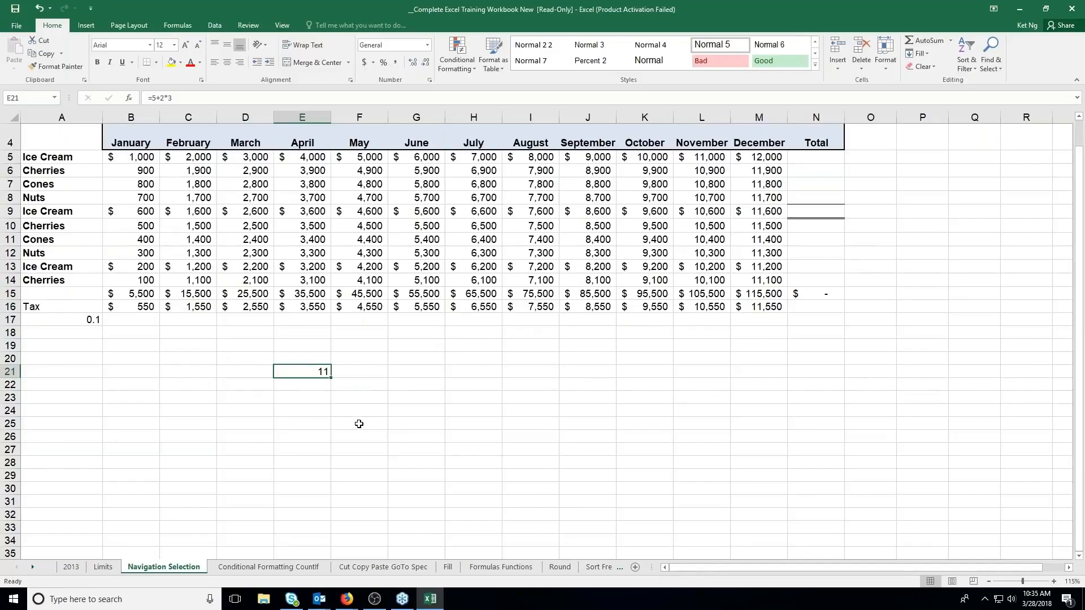
double_click(311, 374)
click(284, 372)
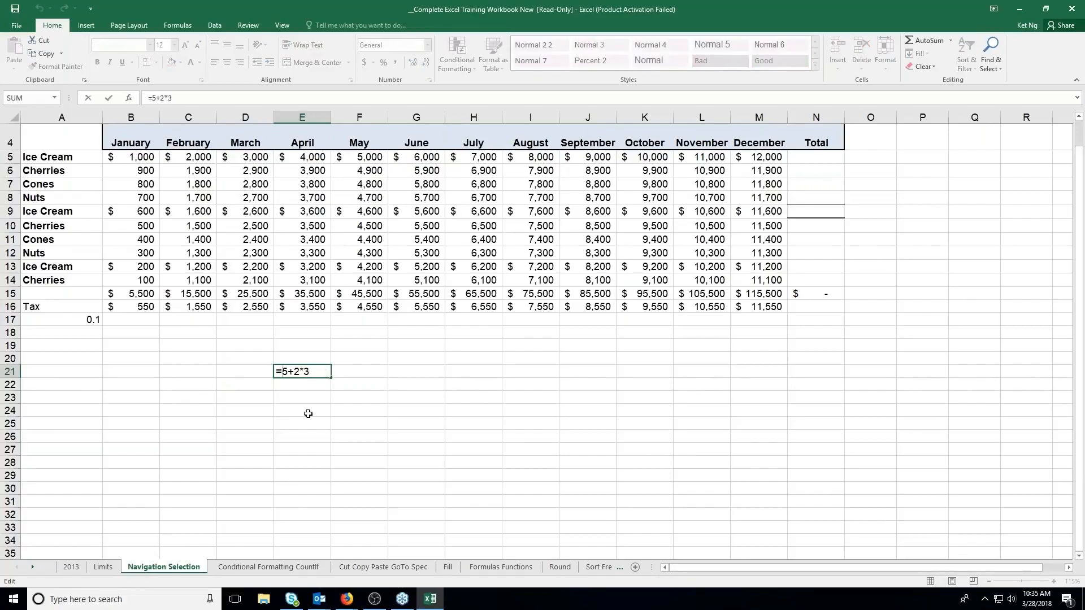
text(()
click(303, 371)
text())
key(Return)
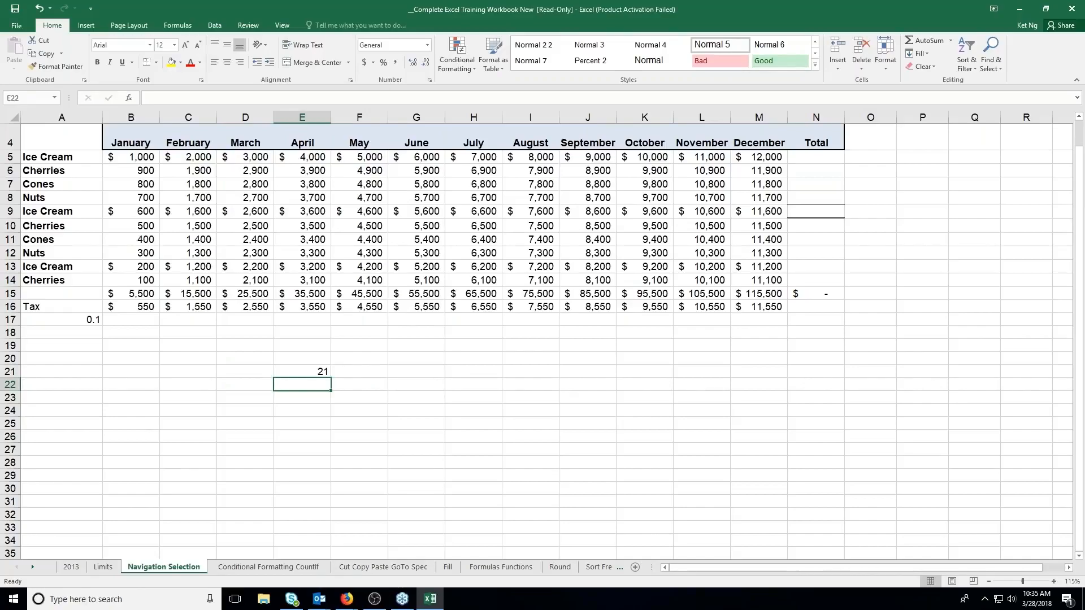
key(Up)
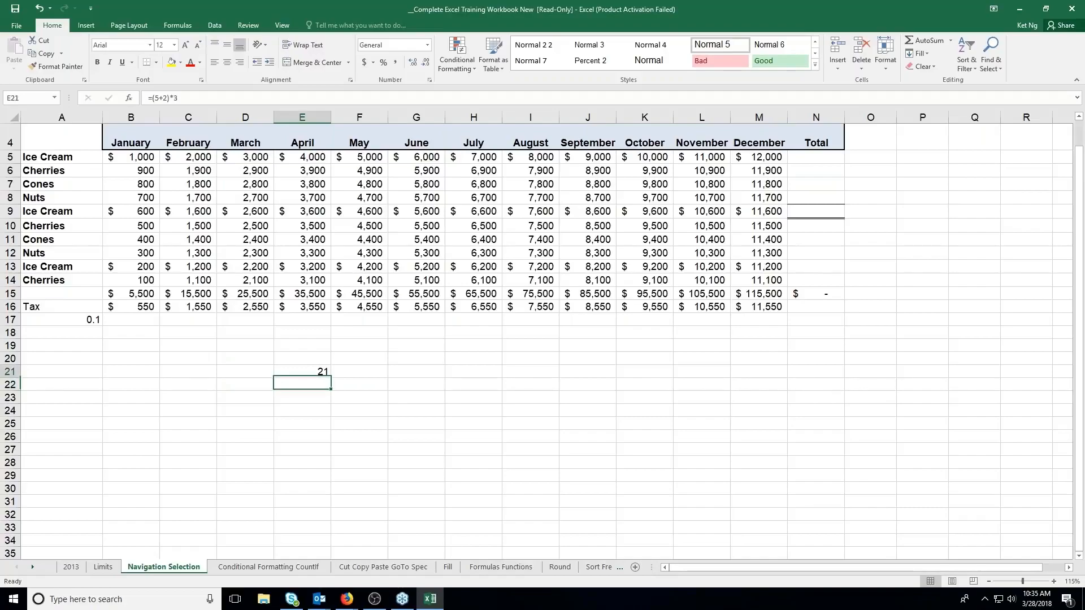